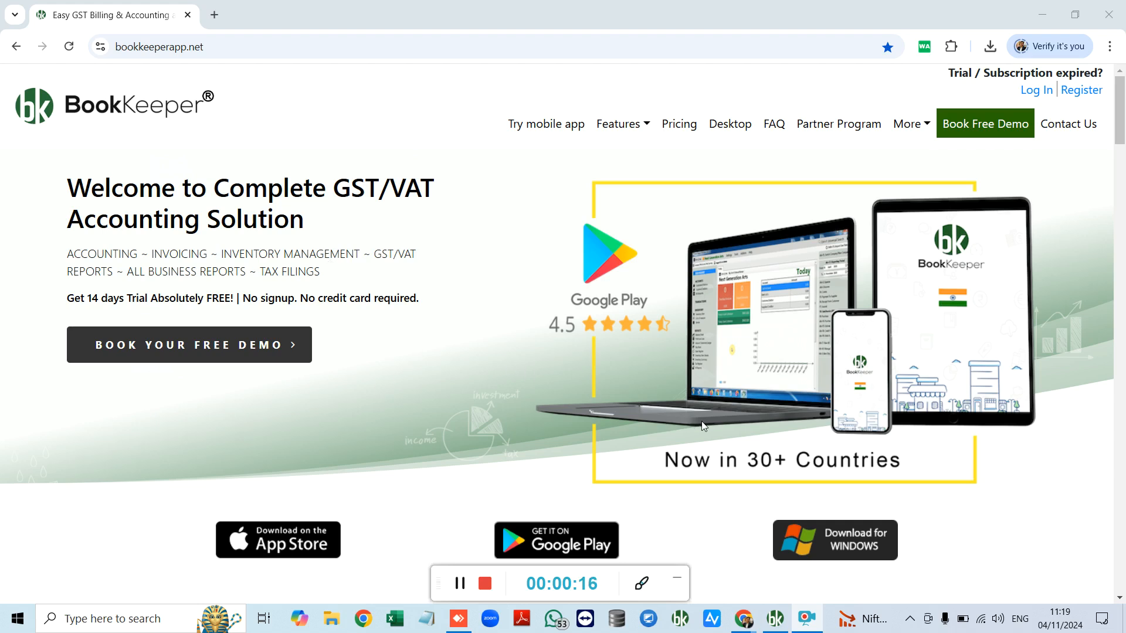
Step: Try Download for Windows on bookkeeperapp.net, close the Enter Details form, and switch to the Book Keeper app
scroll(846, 502, down, 1)
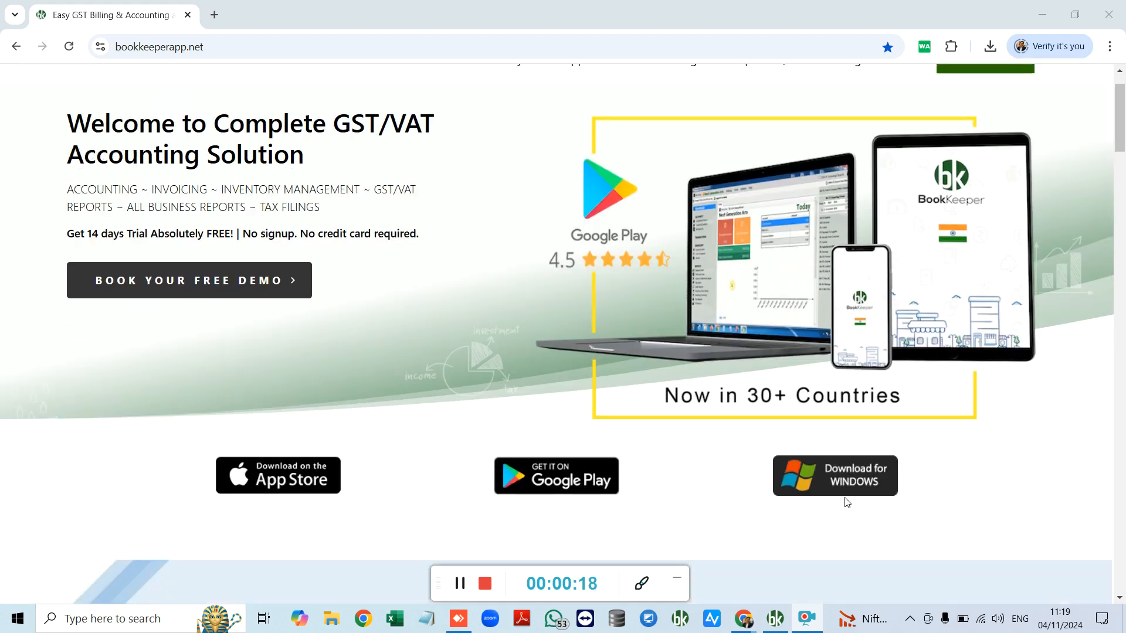
scroll(846, 502, down, 1)
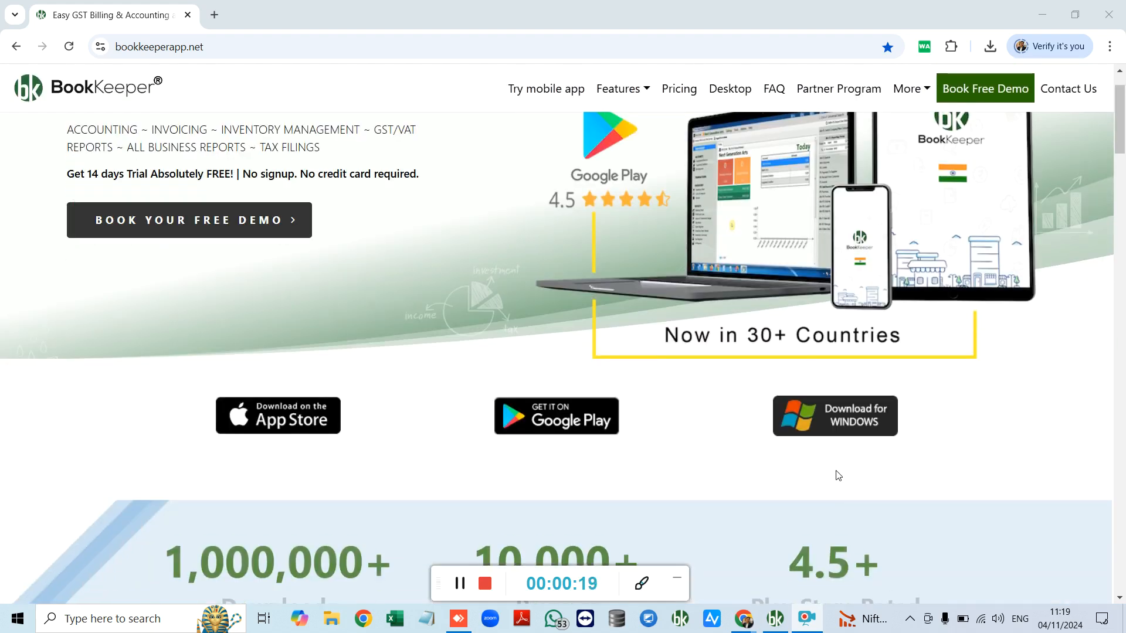
click(859, 427)
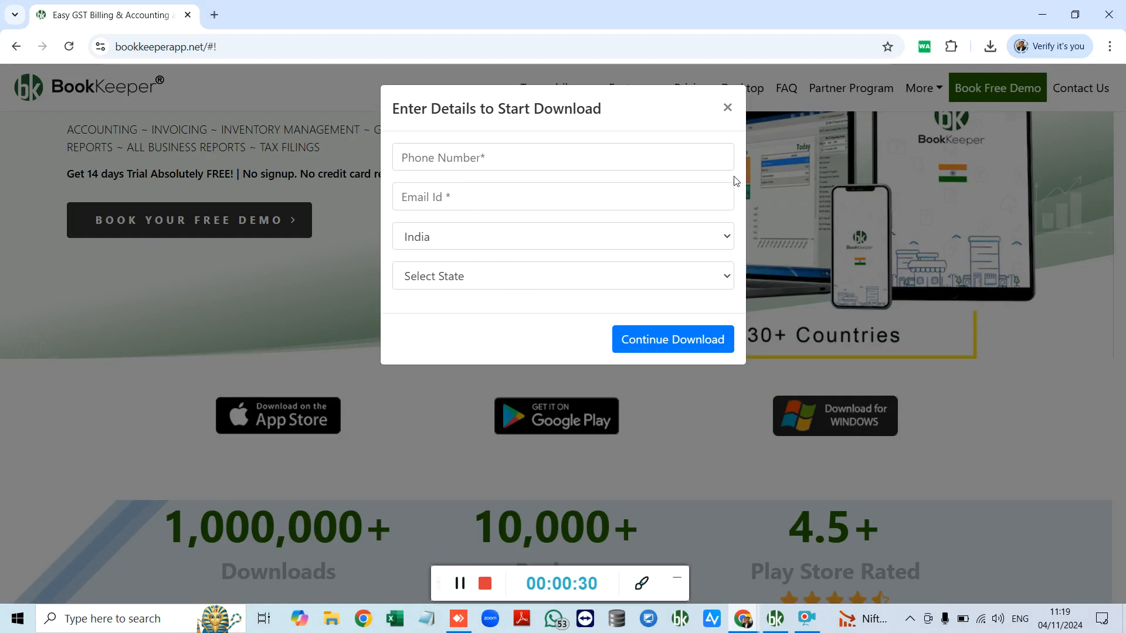
click(727, 108)
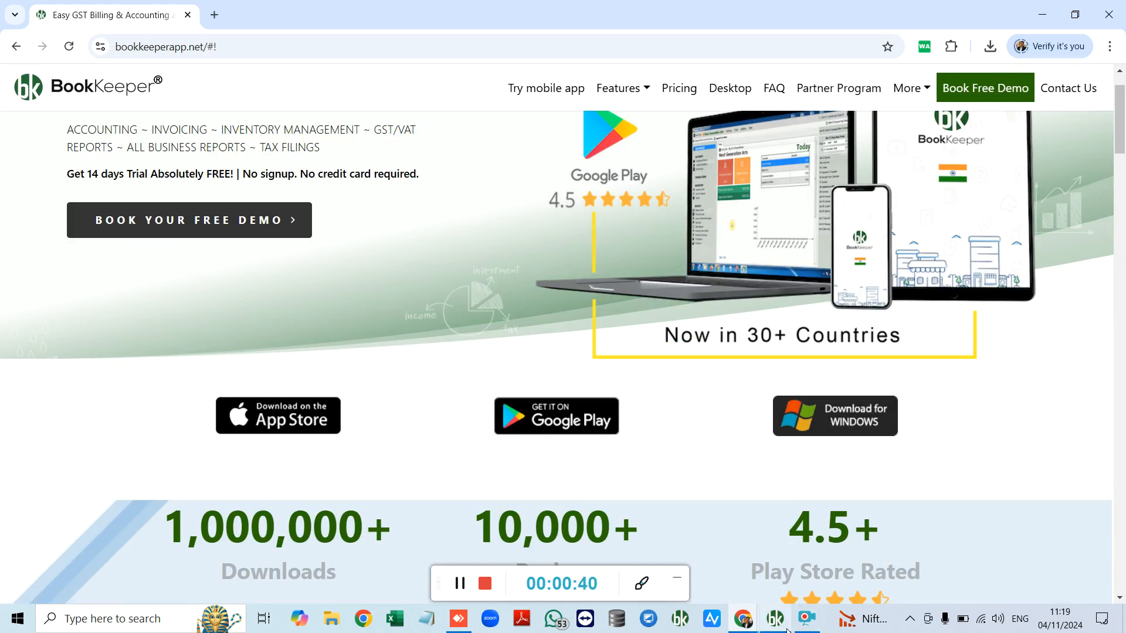
mouse_move(792, 613)
click(796, 588)
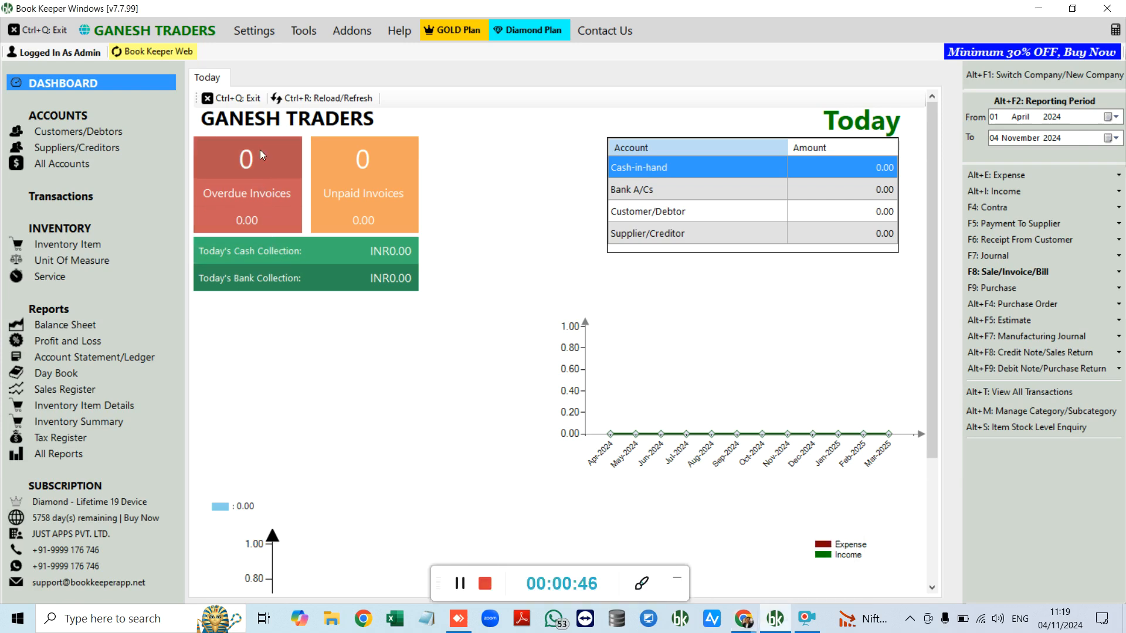
Step: Close GANESH TRADERS from the company menu and choose New Company
click(172, 32)
mouse_move(175, 94)
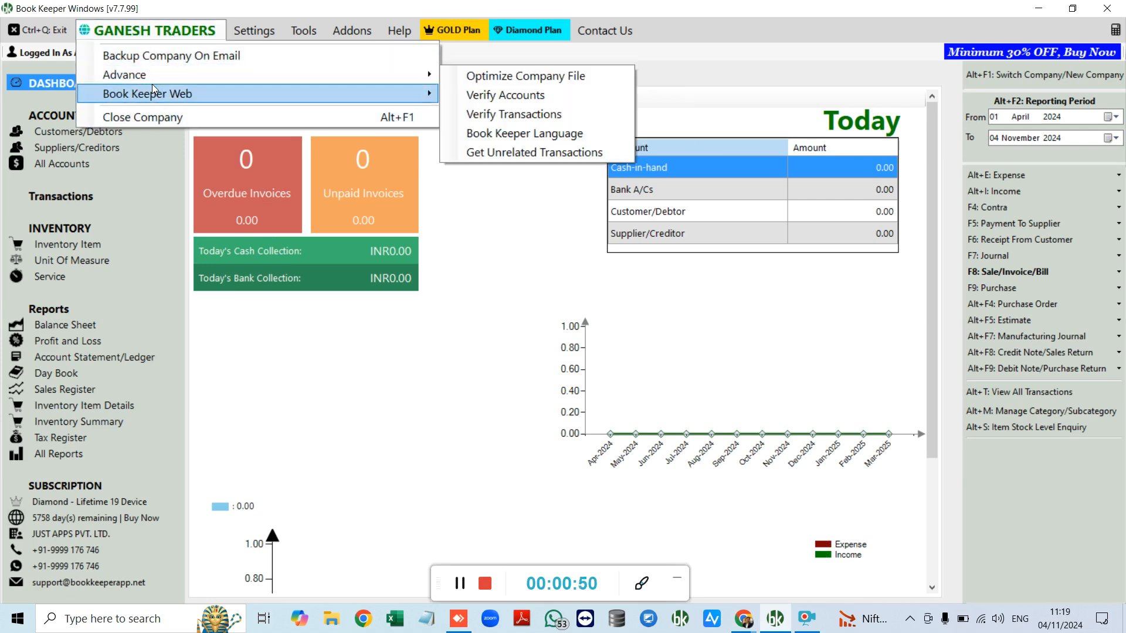
click(172, 119)
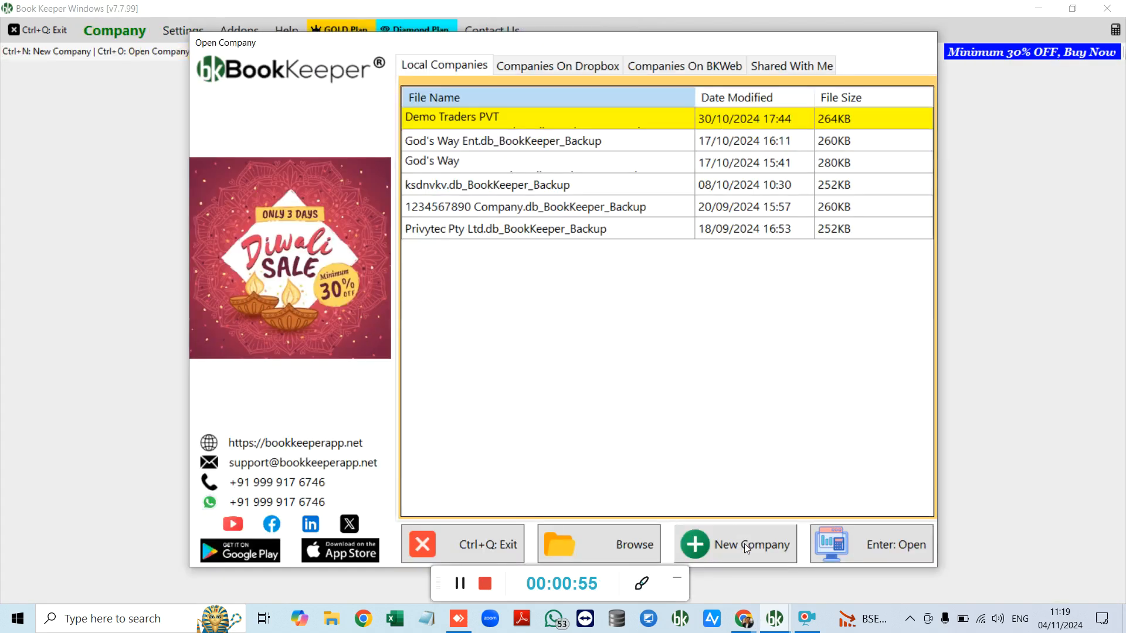
click(744, 543)
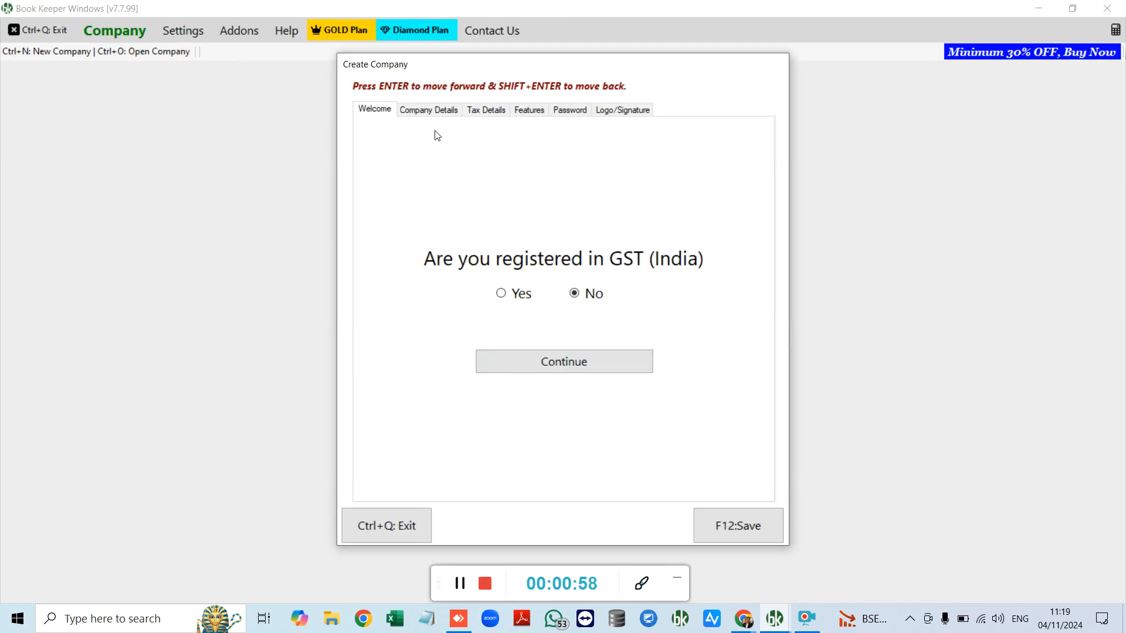
Step: Mark the new company as GST registered and tick Enable GST
click(428, 110)
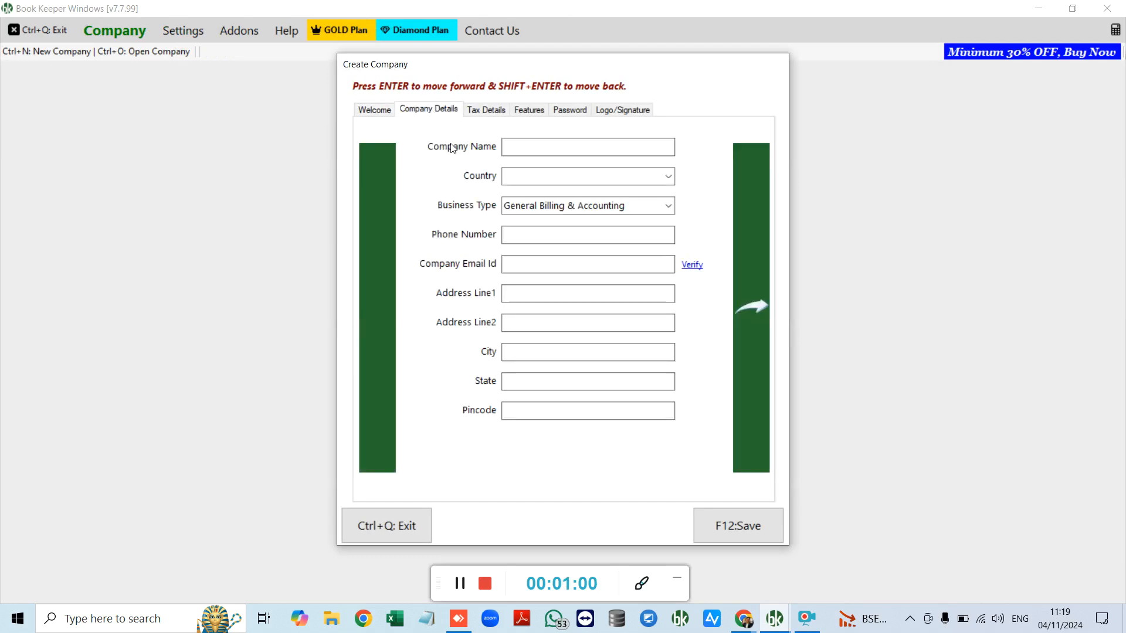
key(shift+Return)
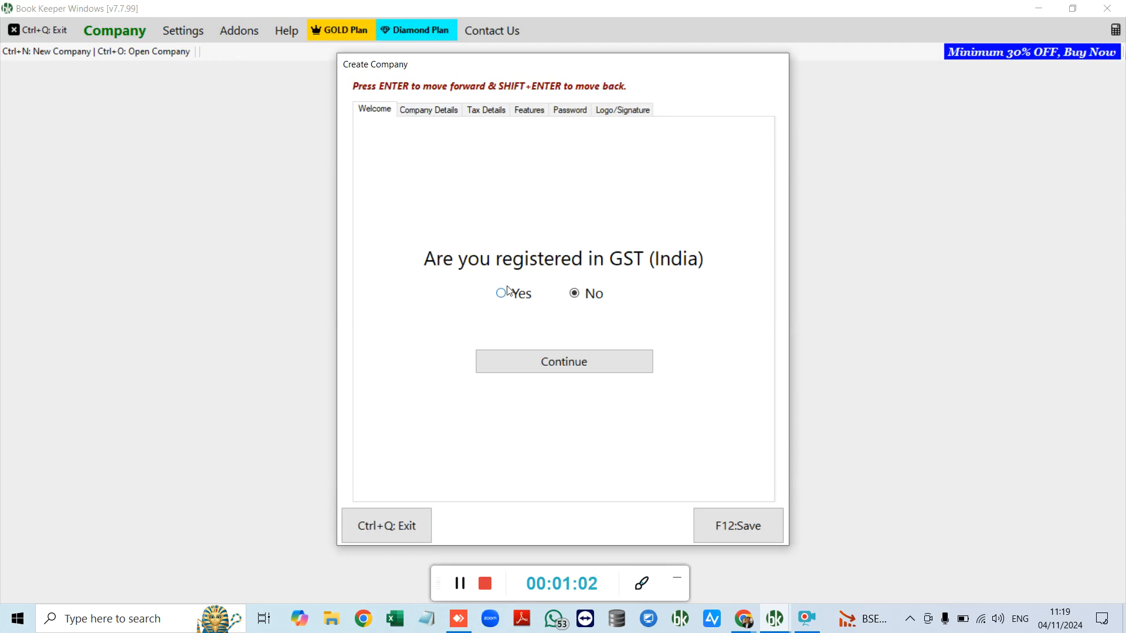
click(504, 293)
click(481, 112)
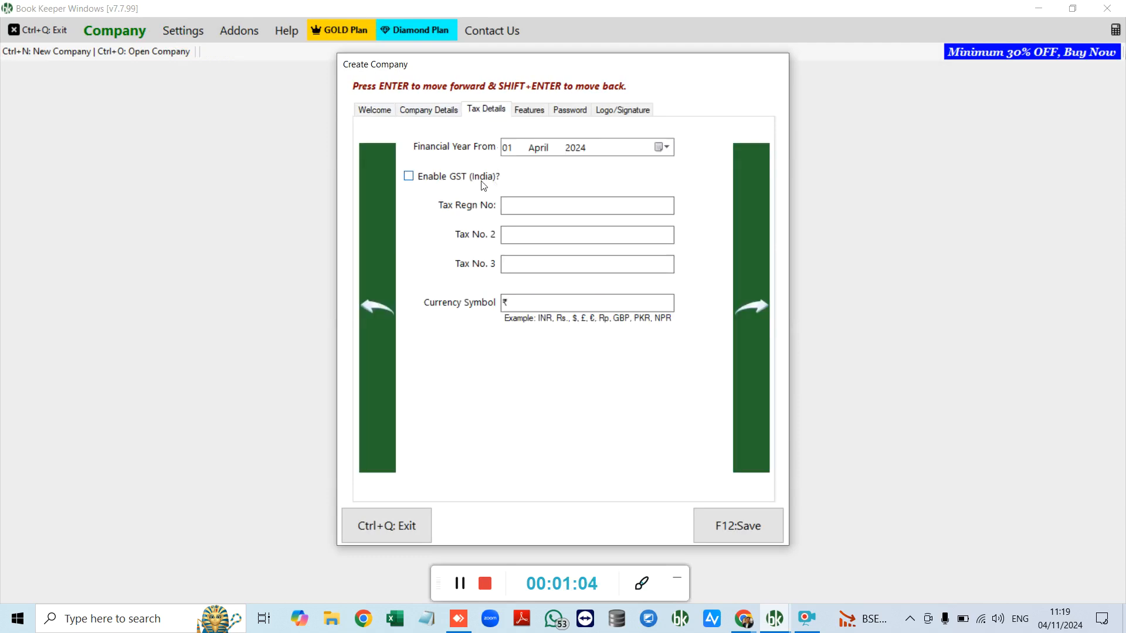
click(467, 175)
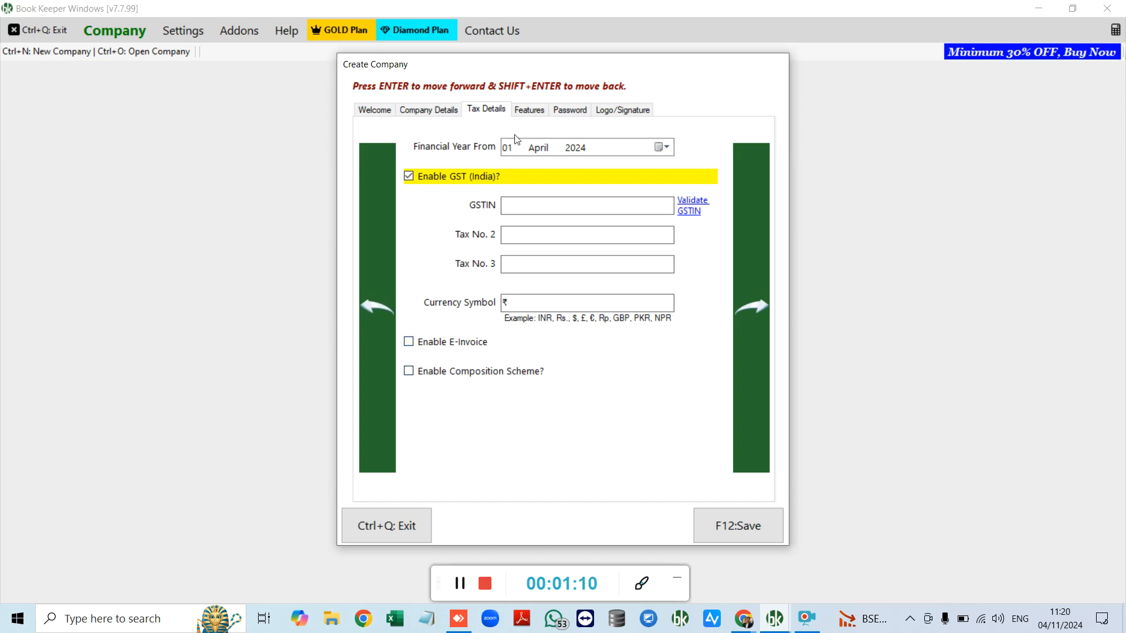
Step: Review the Features section and turn on a company password
click(531, 113)
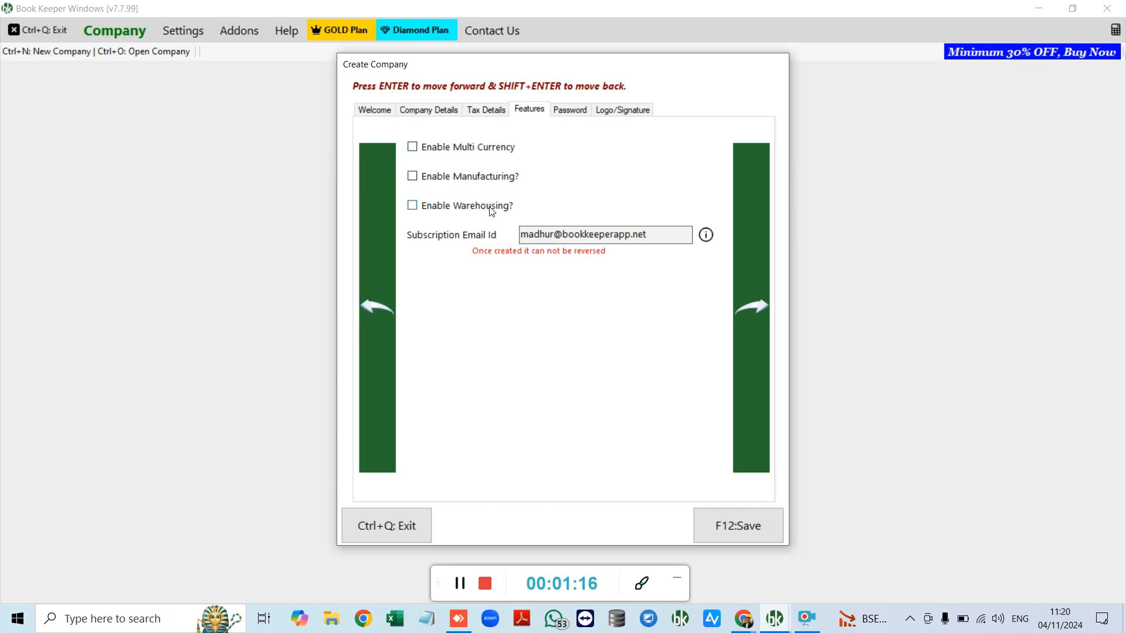
click(568, 112)
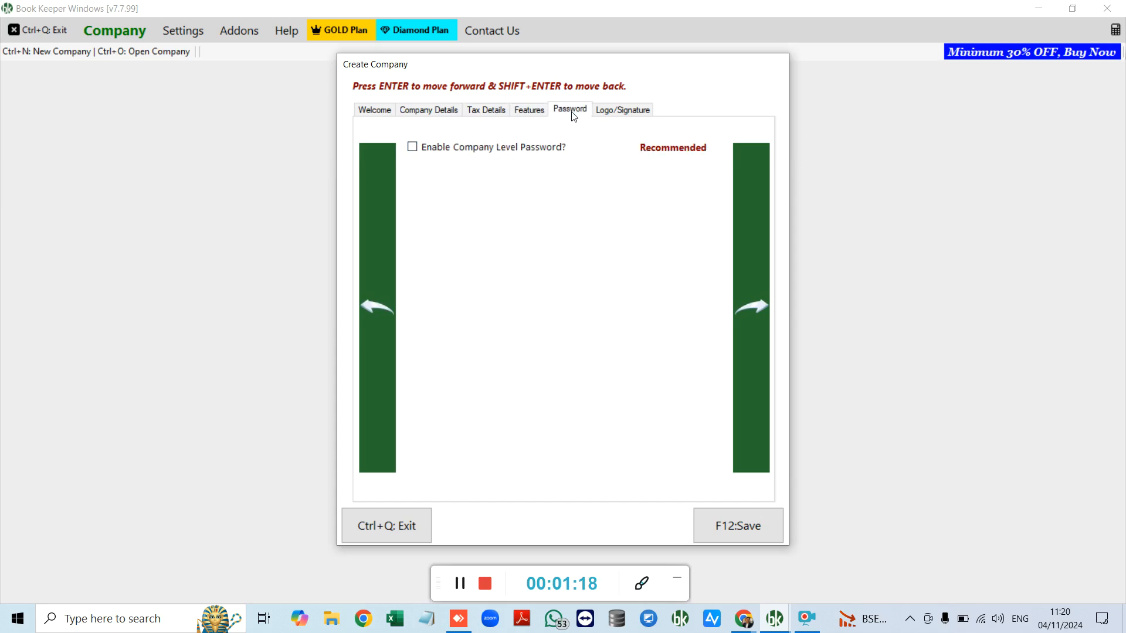
click(513, 152)
click(525, 204)
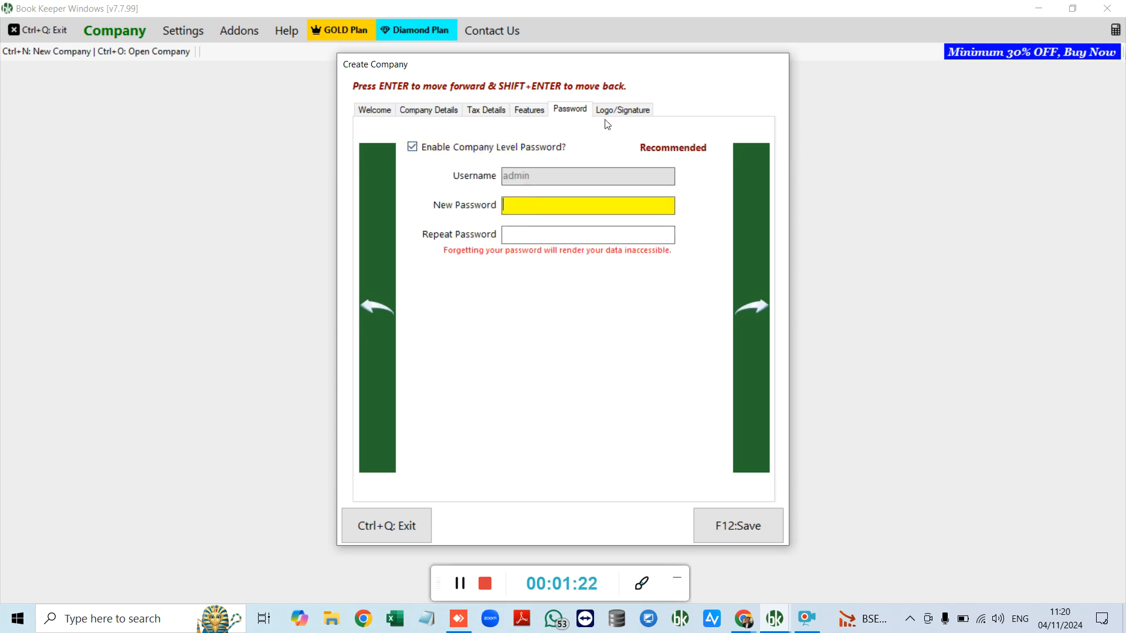
Step: View Logo/Signature, abandon the new company, and list Companies On BKWeb
click(620, 112)
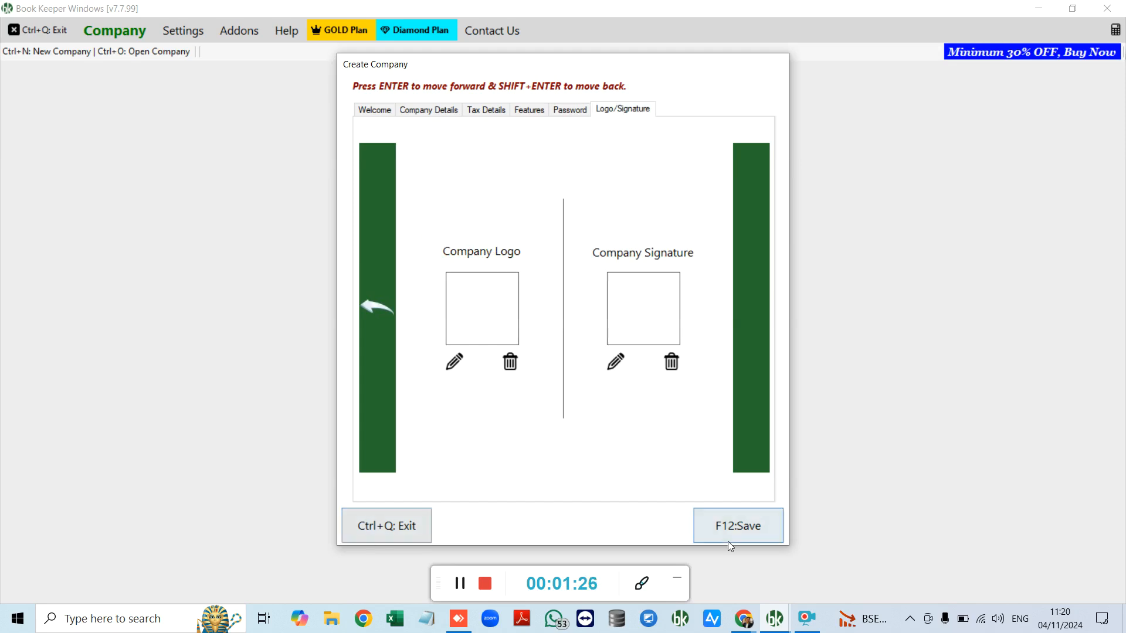
click(421, 523)
click(730, 64)
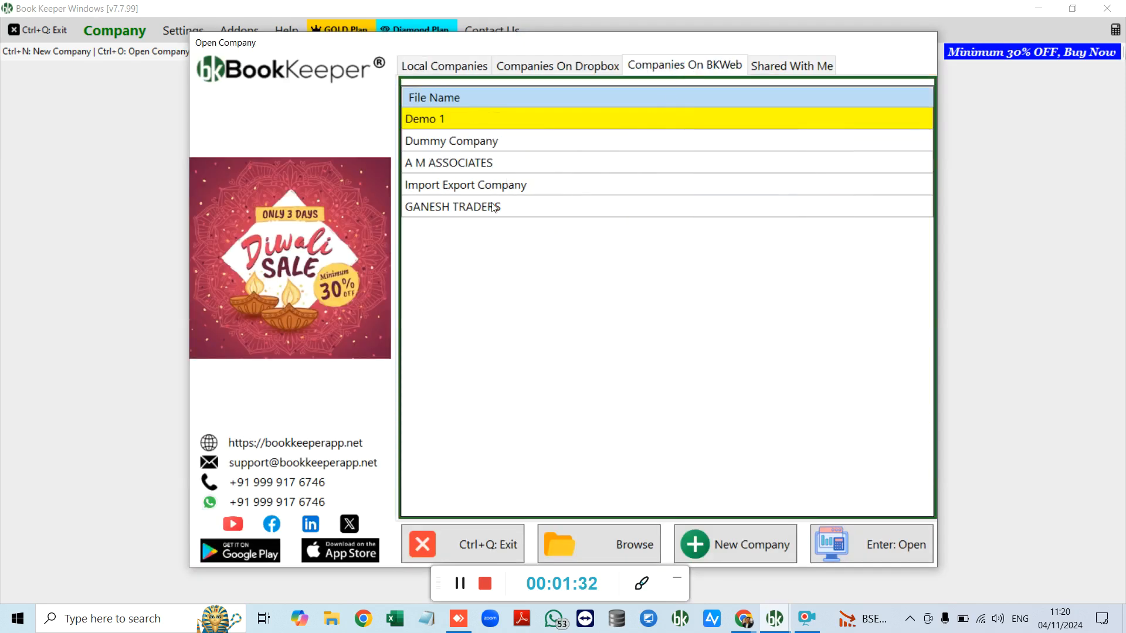
Step: Open GANESH TRADERS from BKWeb, log in with its password, choose Expert Mode, and load All Accounts
click(523, 208)
click(868, 544)
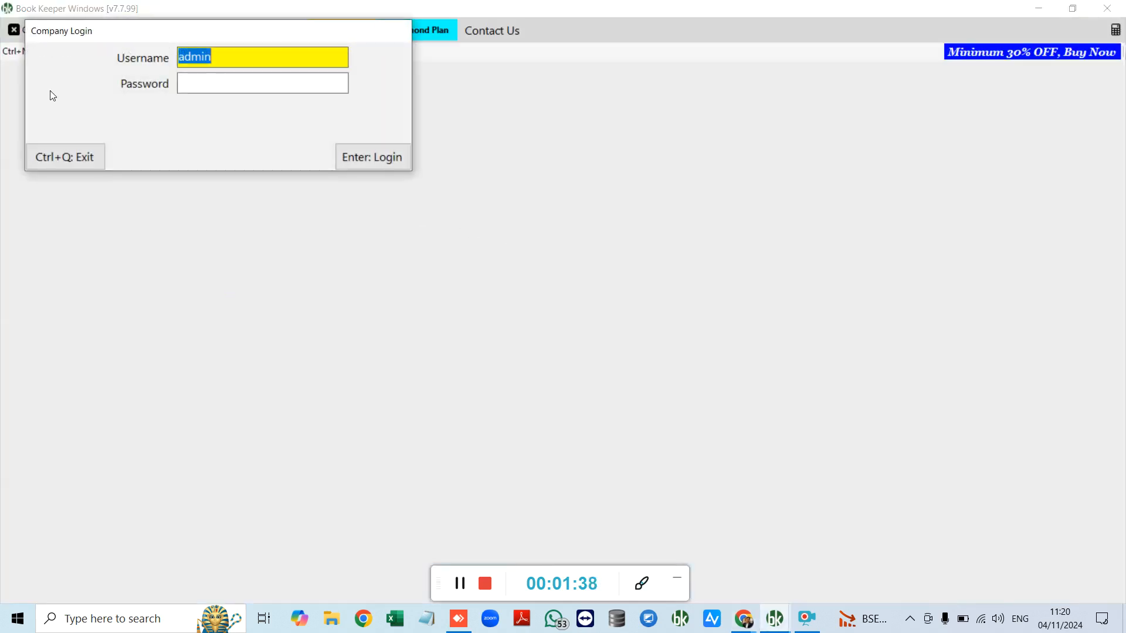
click(178, 84)
text(123)
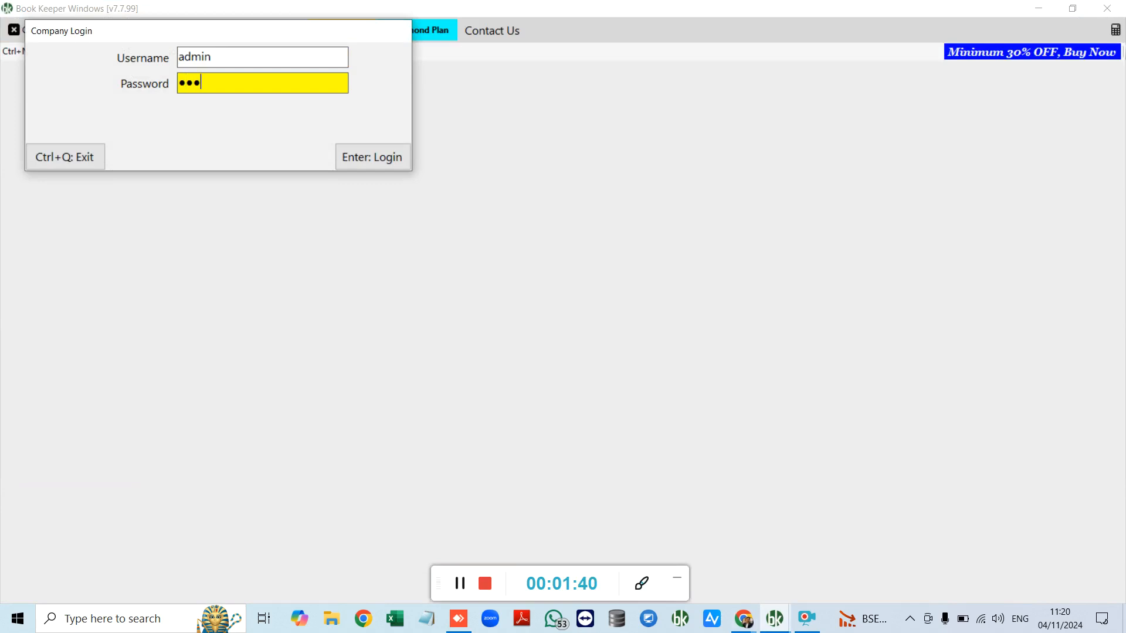
key(Return)
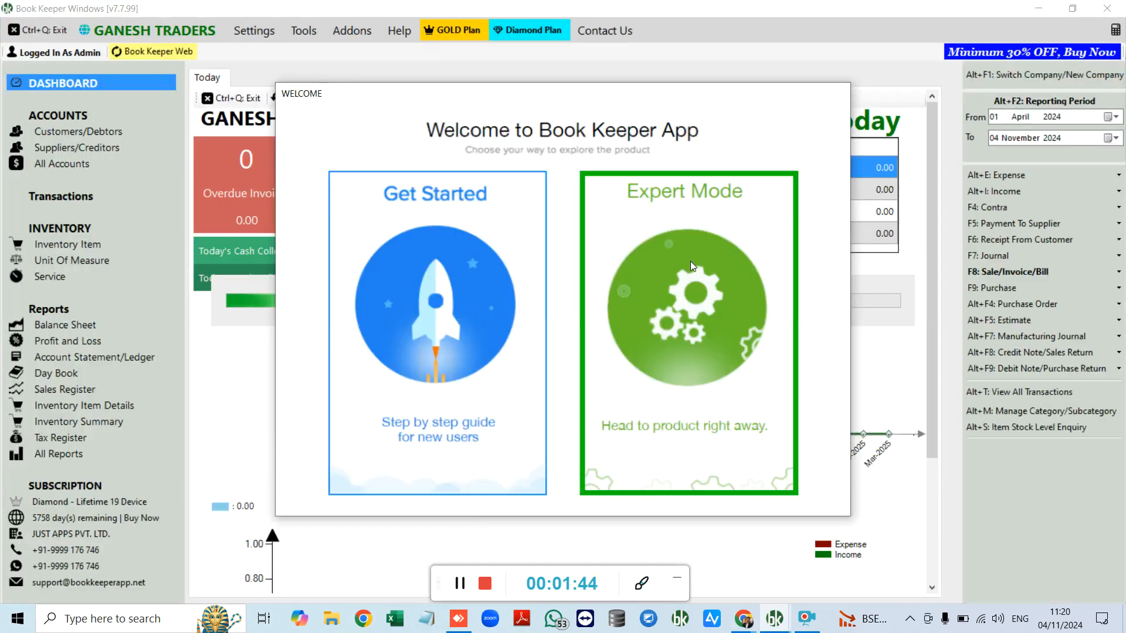
click(691, 261)
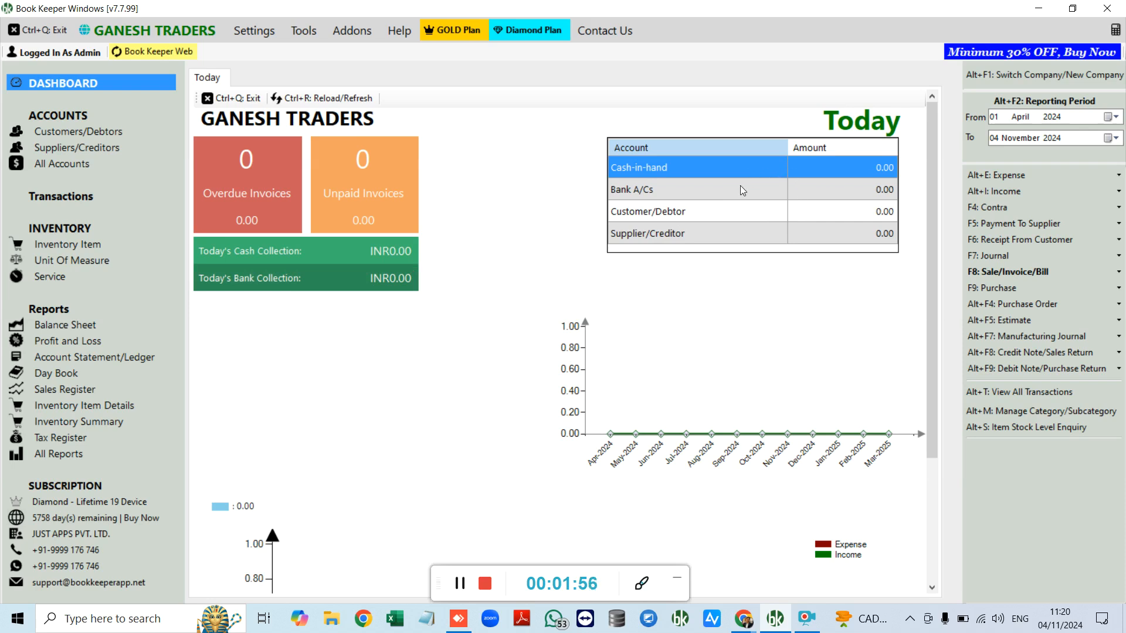
scroll(745, 189, down, 3)
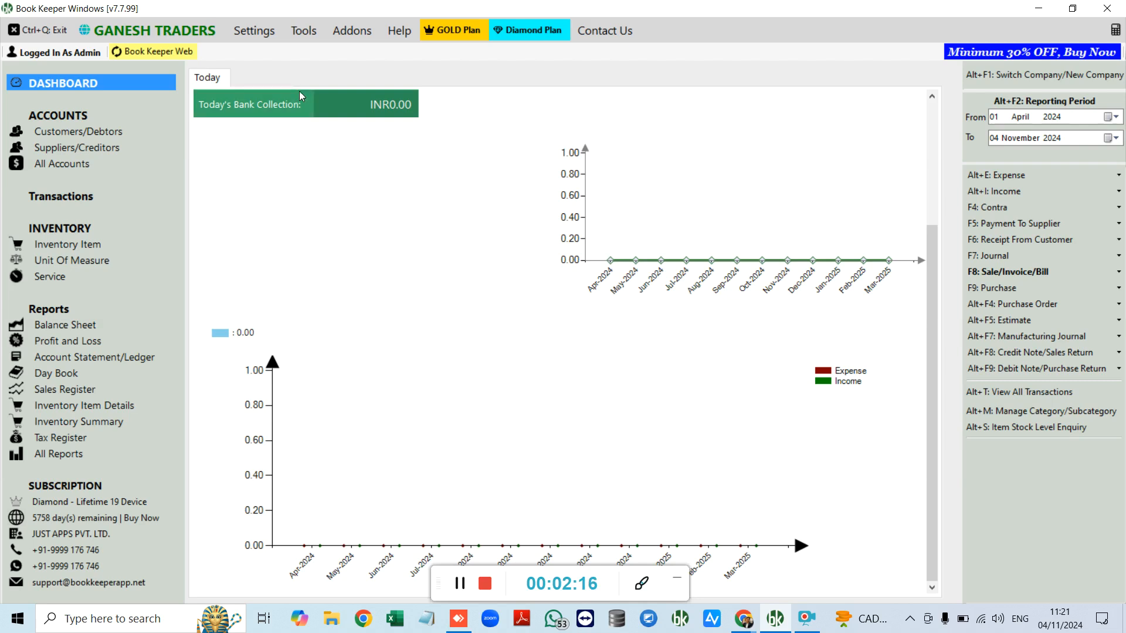
click(54, 164)
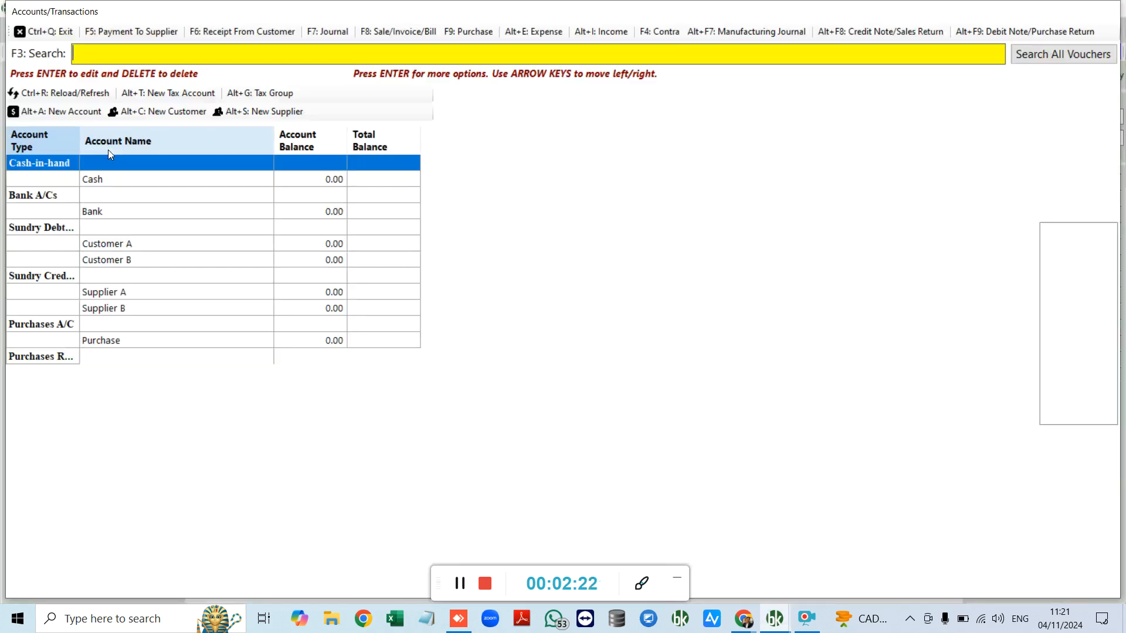
Step: Scroll through the accounts list to review Cash, Bank, customer, supplier and fixed-asset balances
scroll(340, 245, down, 5)
scroll(339, 258, down, 2)
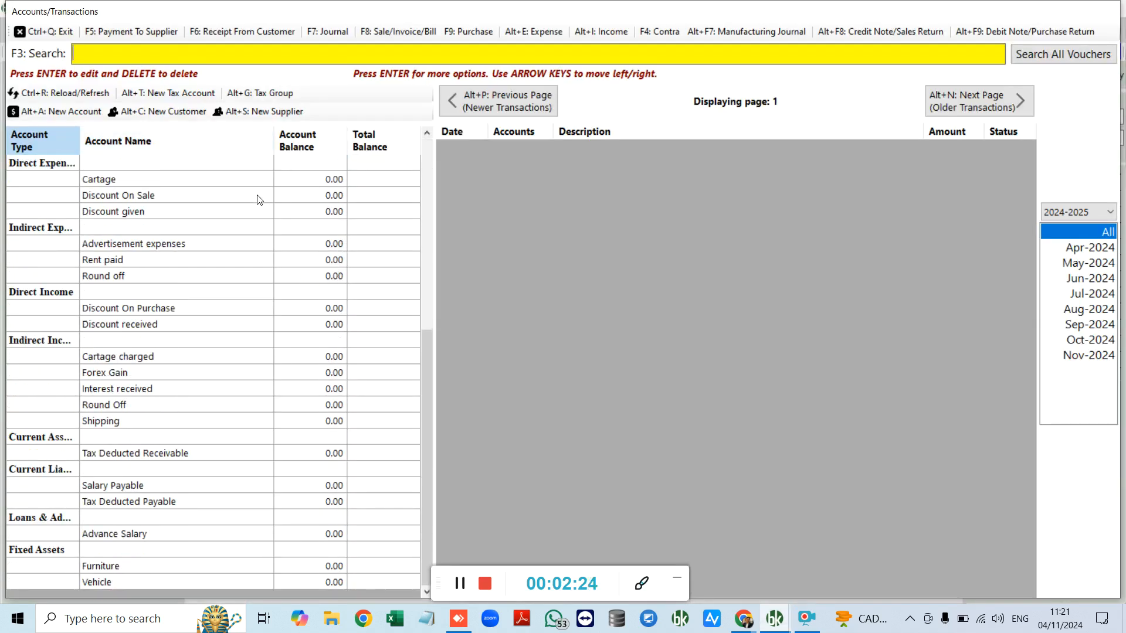
scroll(251, 382, up, 7)
scroll(234, 379, down, 1)
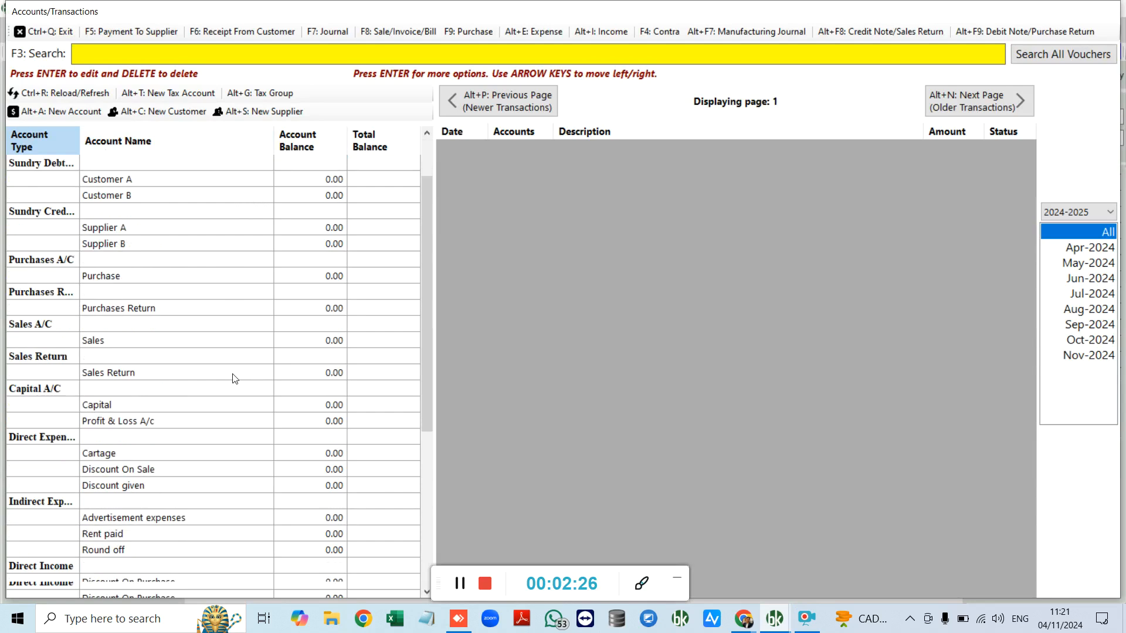
scroll(234, 379, down, 3)
scroll(231, 375, up, 3)
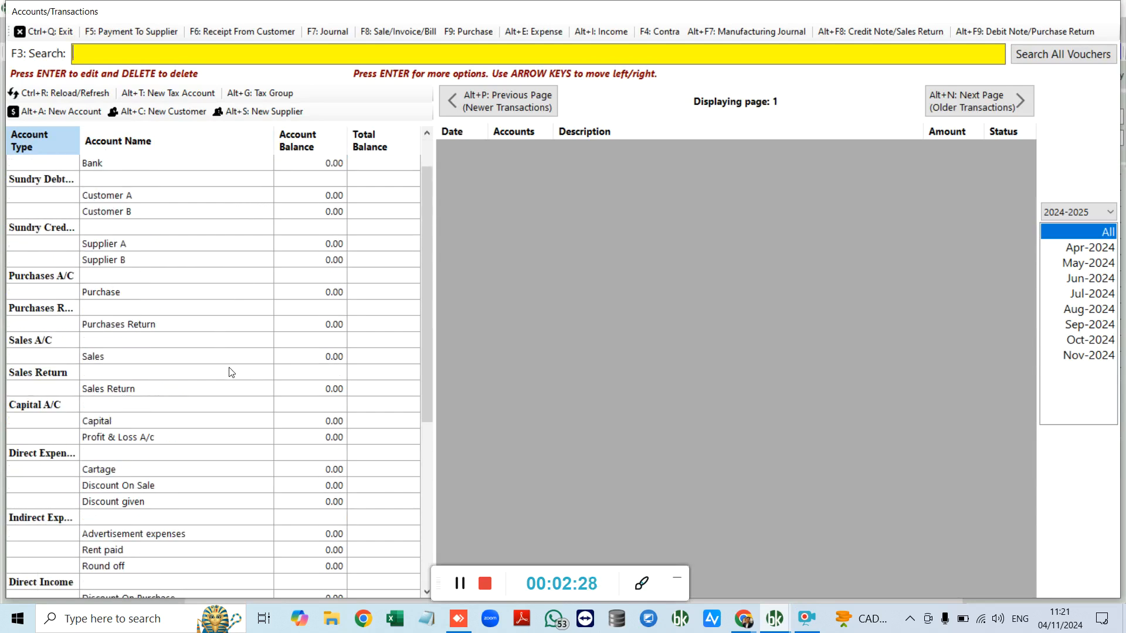
scroll(230, 374, down, 6)
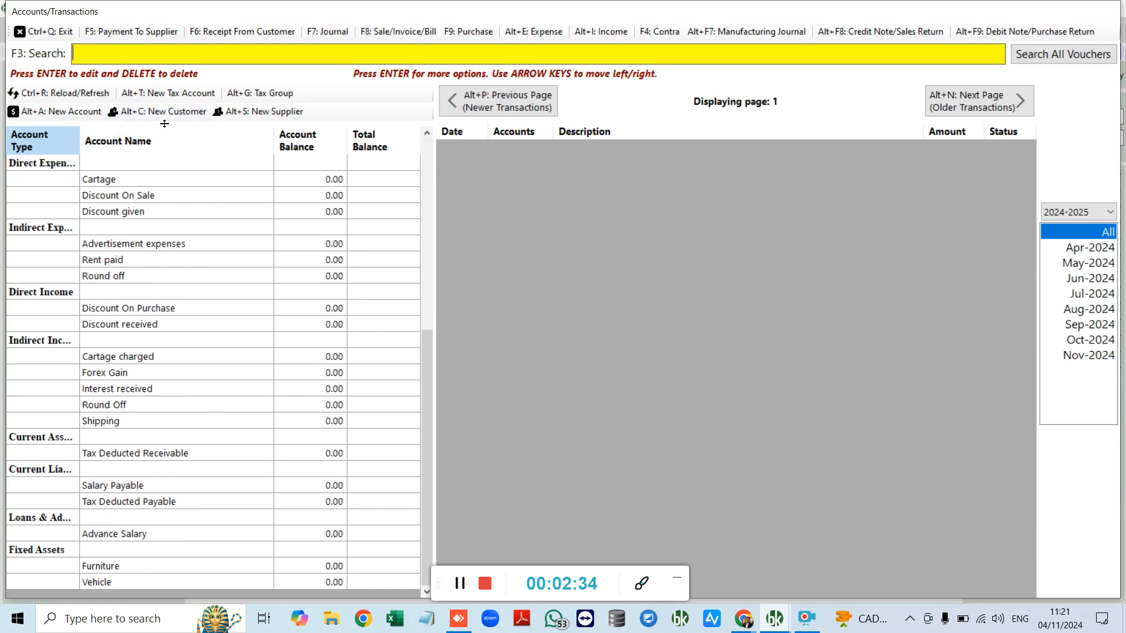
scroll(186, 208, up, 4)
scroll(187, 208, up, 1)
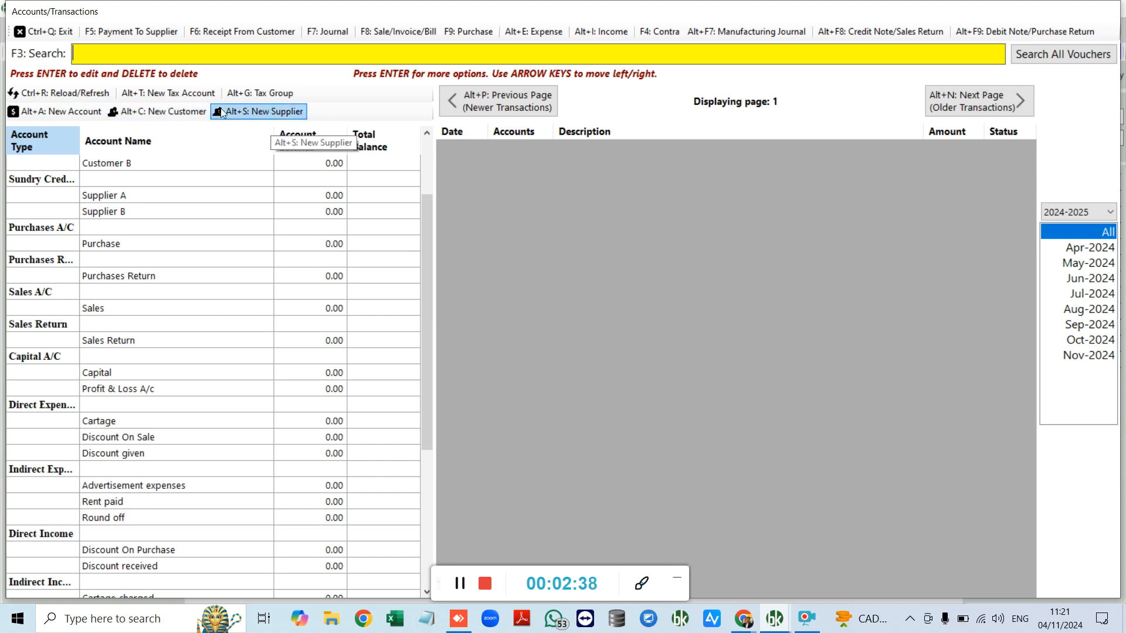
Step: In a new customer account form, step through name and address fields and toggle Use Foreign Currency
click(181, 111)
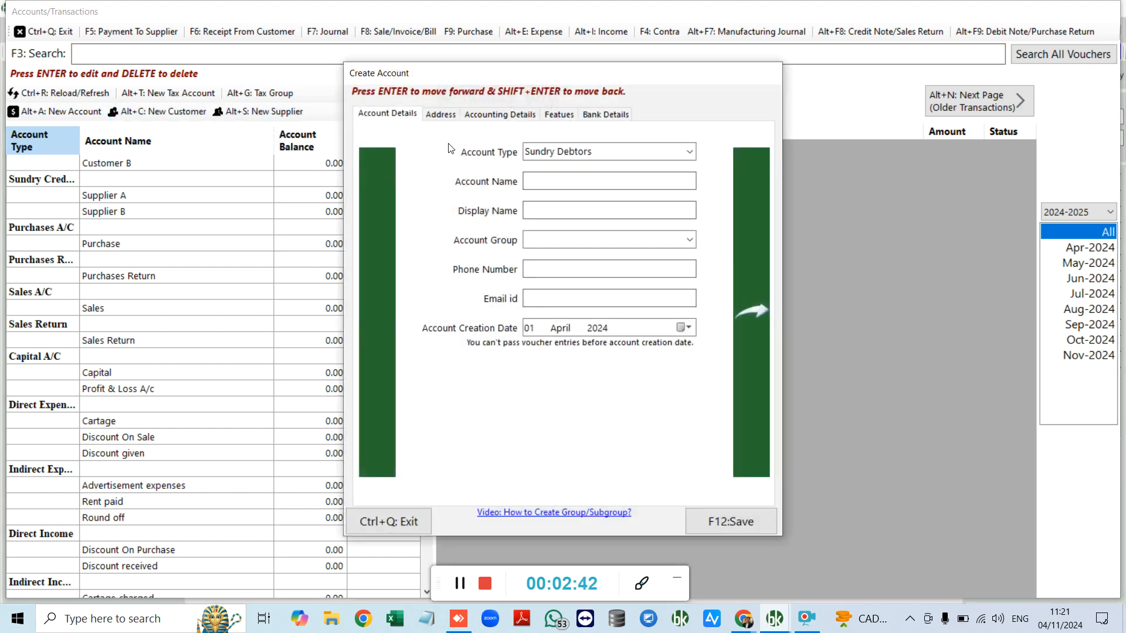
click(552, 183)
click(551, 209)
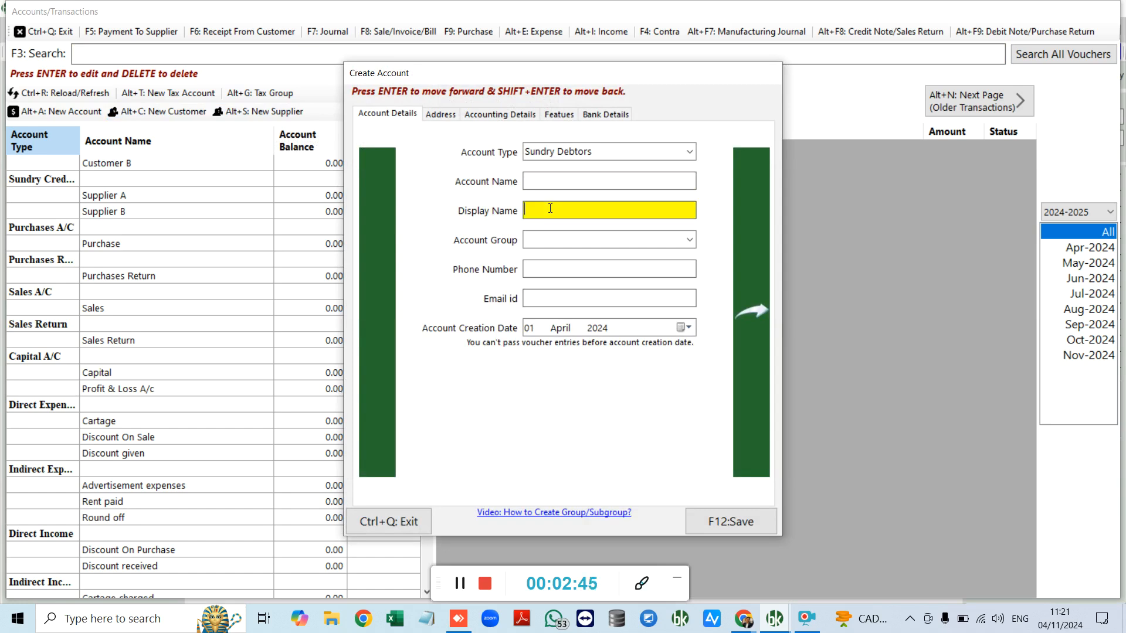
click(551, 243)
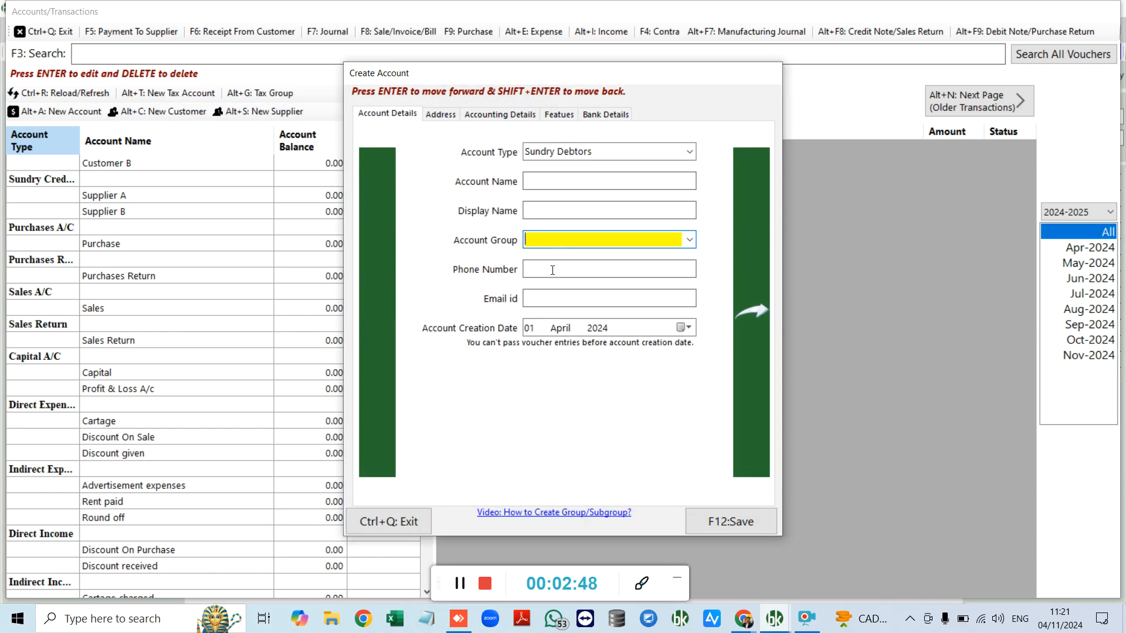
click(552, 271)
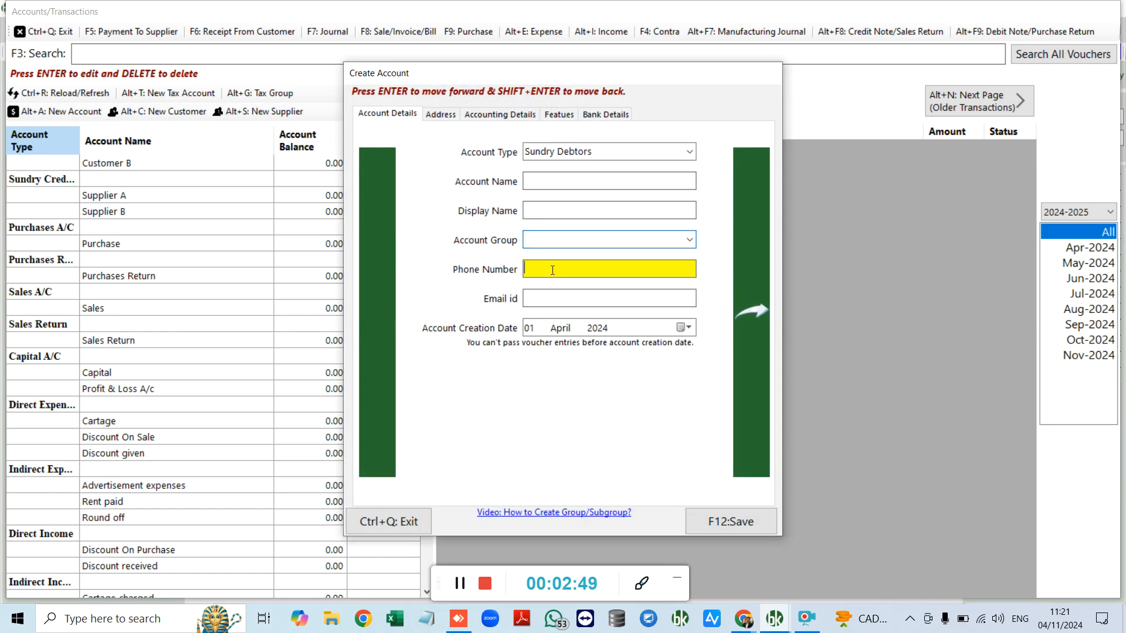
click(444, 115)
click(500, 114)
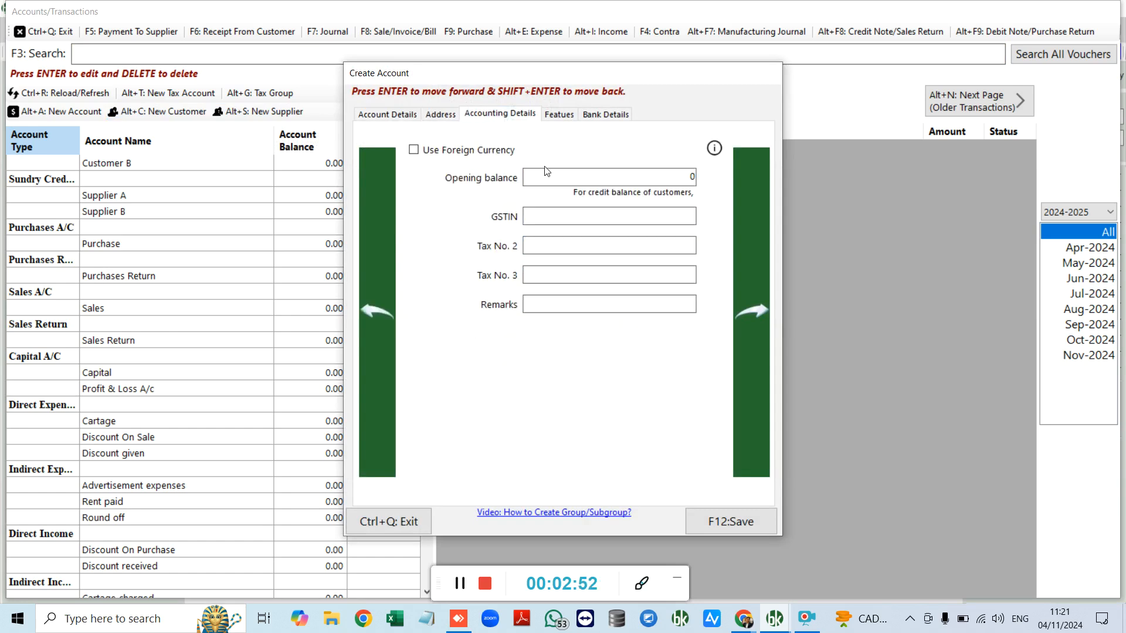
click(486, 154)
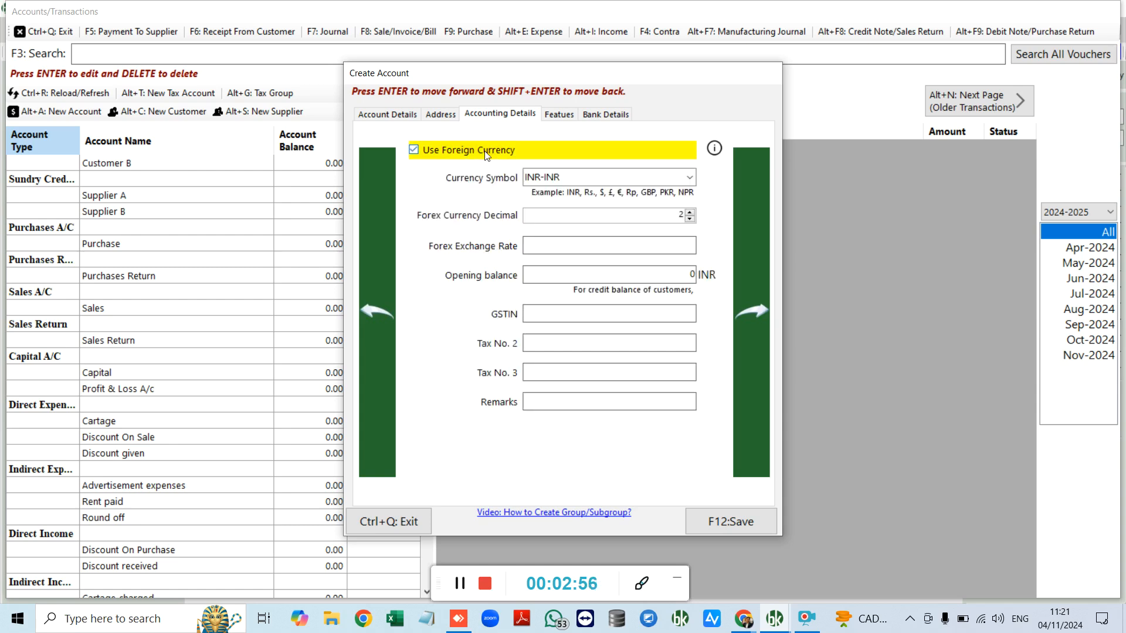
click(486, 153)
Step: Check credit period and limit fields, enable Bank Details, then close the form unsaved
click(563, 115)
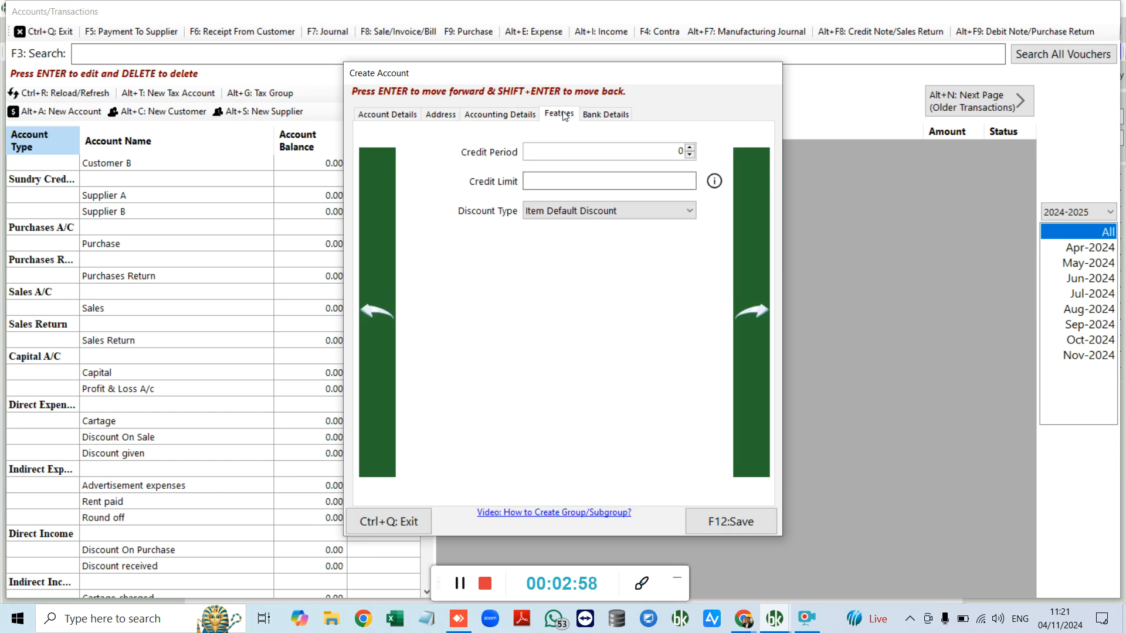
click(562, 152)
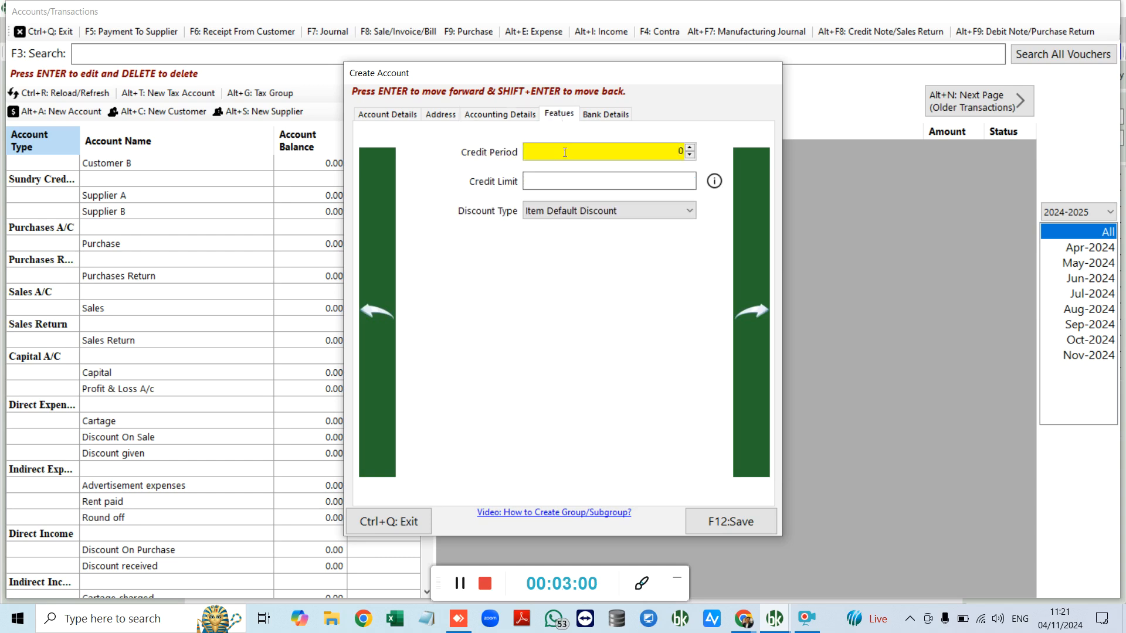
click(589, 179)
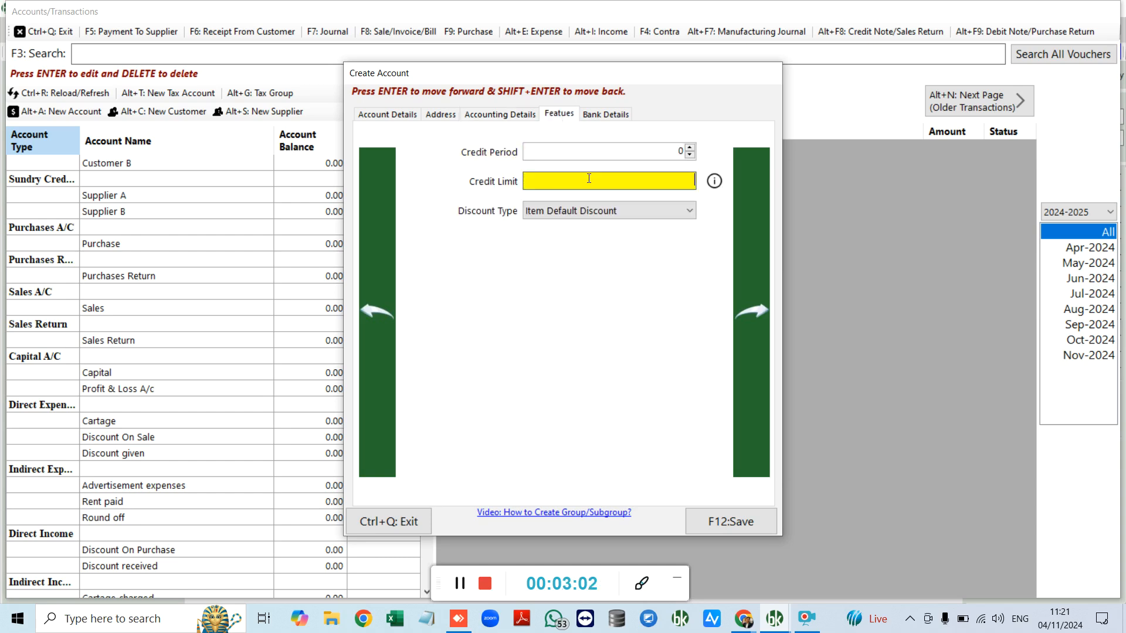
click(597, 116)
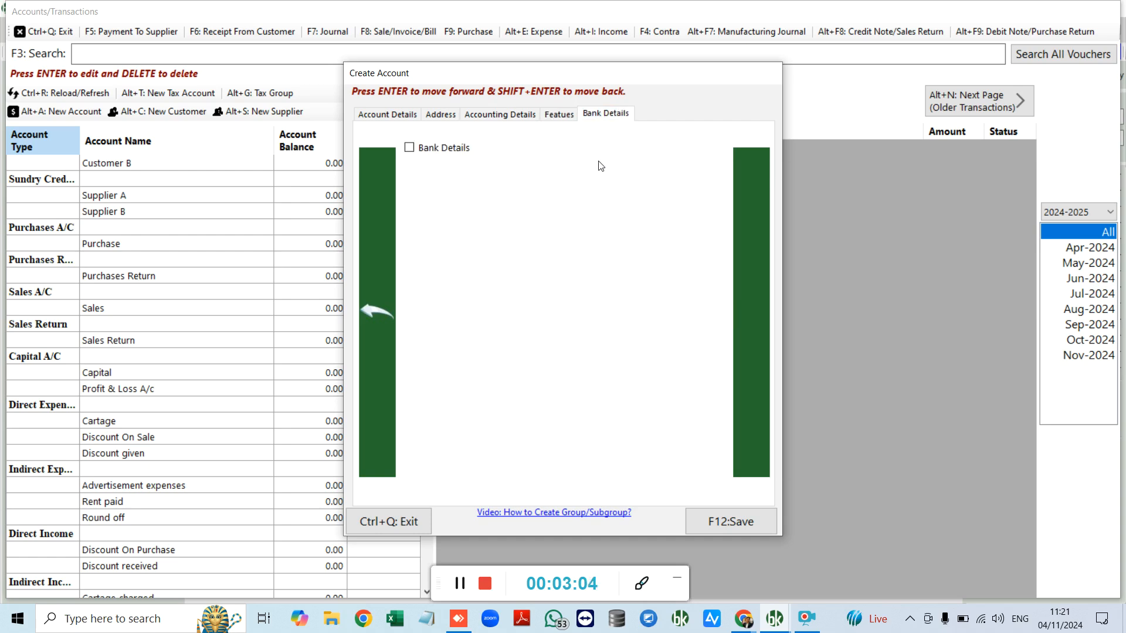
click(452, 150)
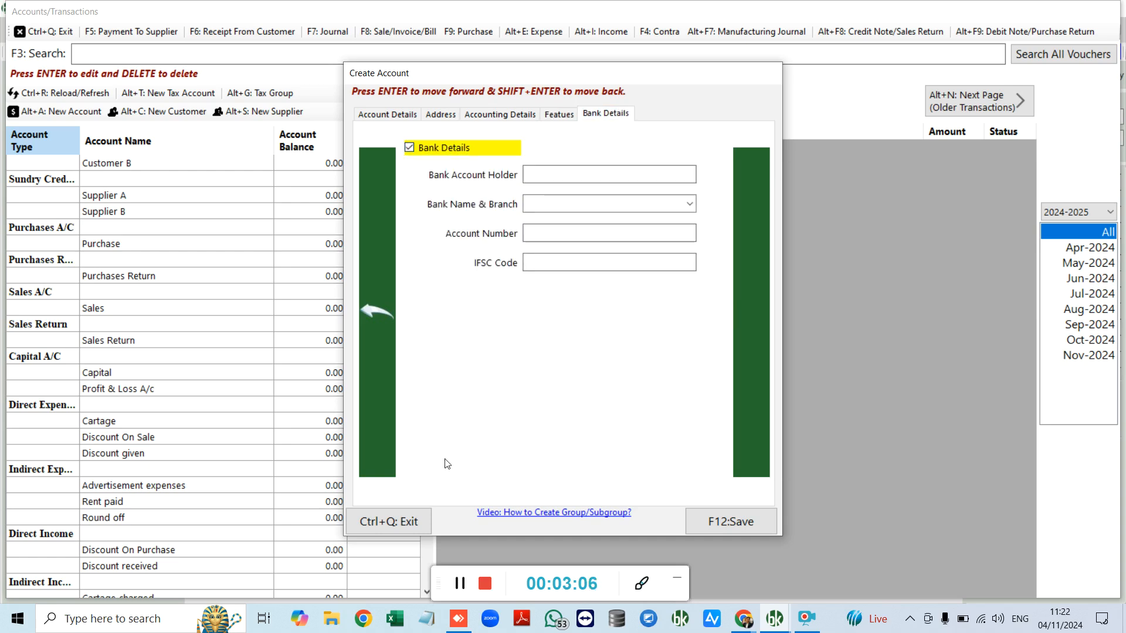
click(388, 521)
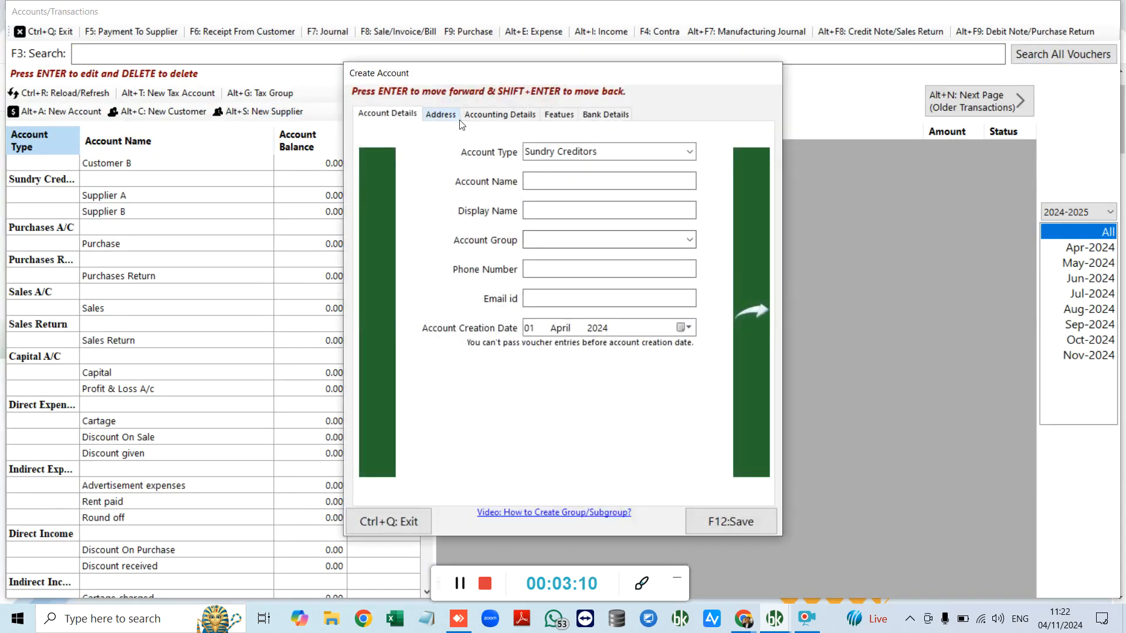
click(400, 520)
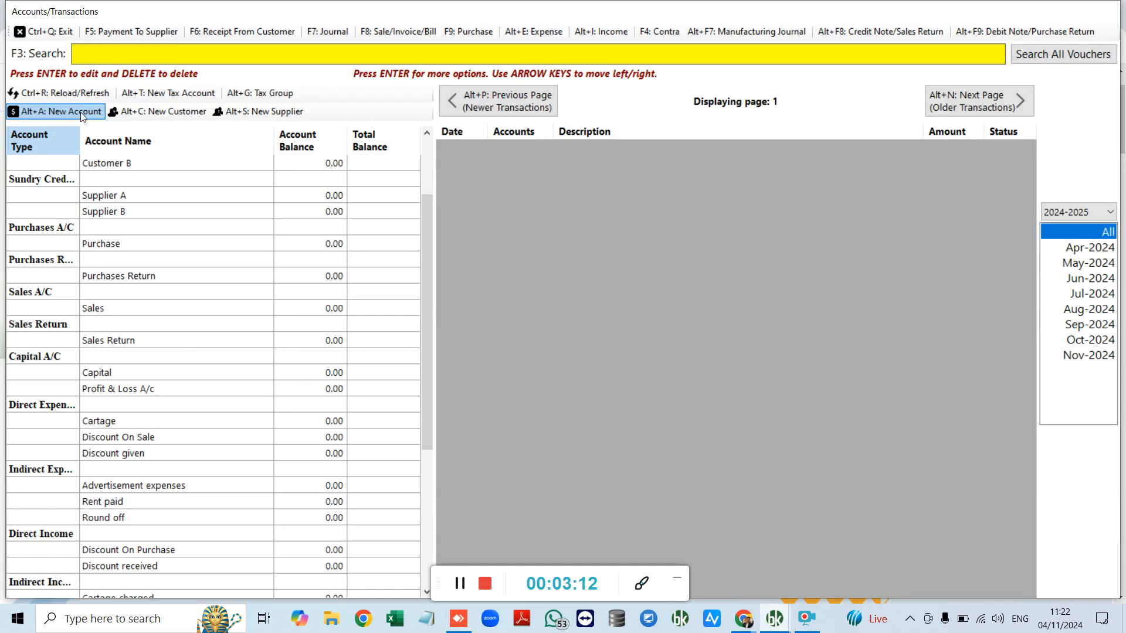
Step: Start a general account, view the account type list, and close without saving
click(79, 111)
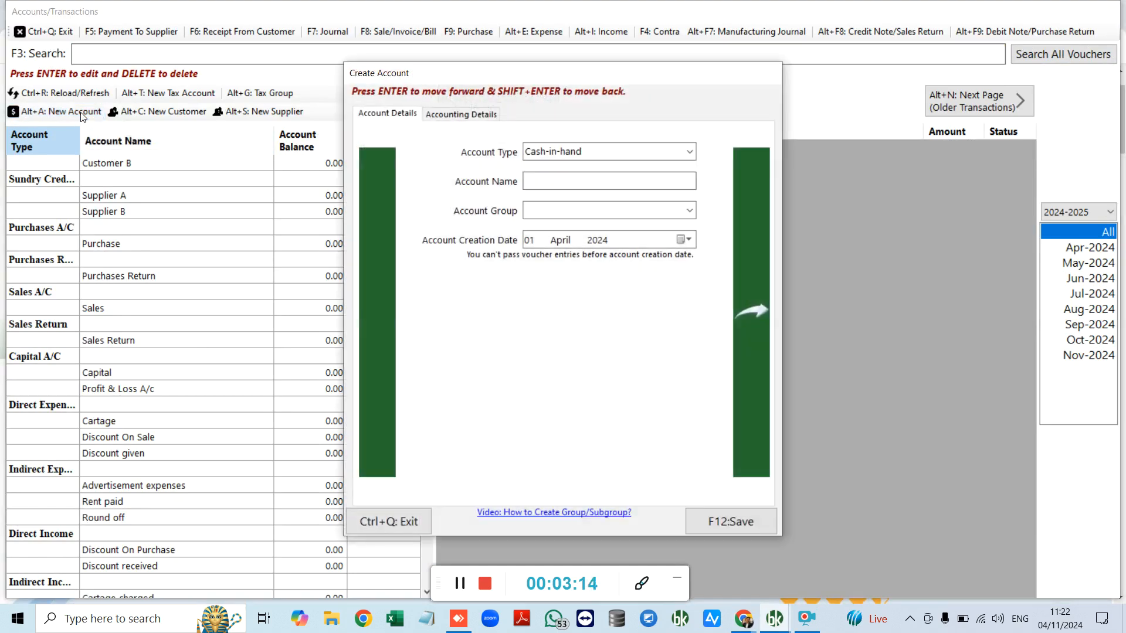
click(690, 153)
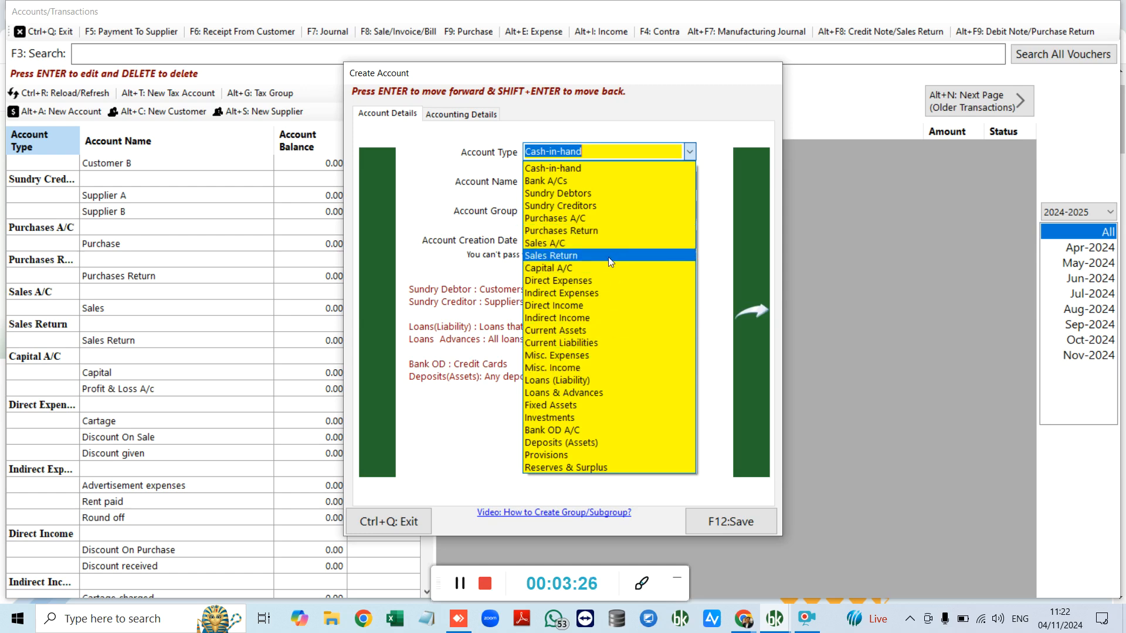
click(464, 269)
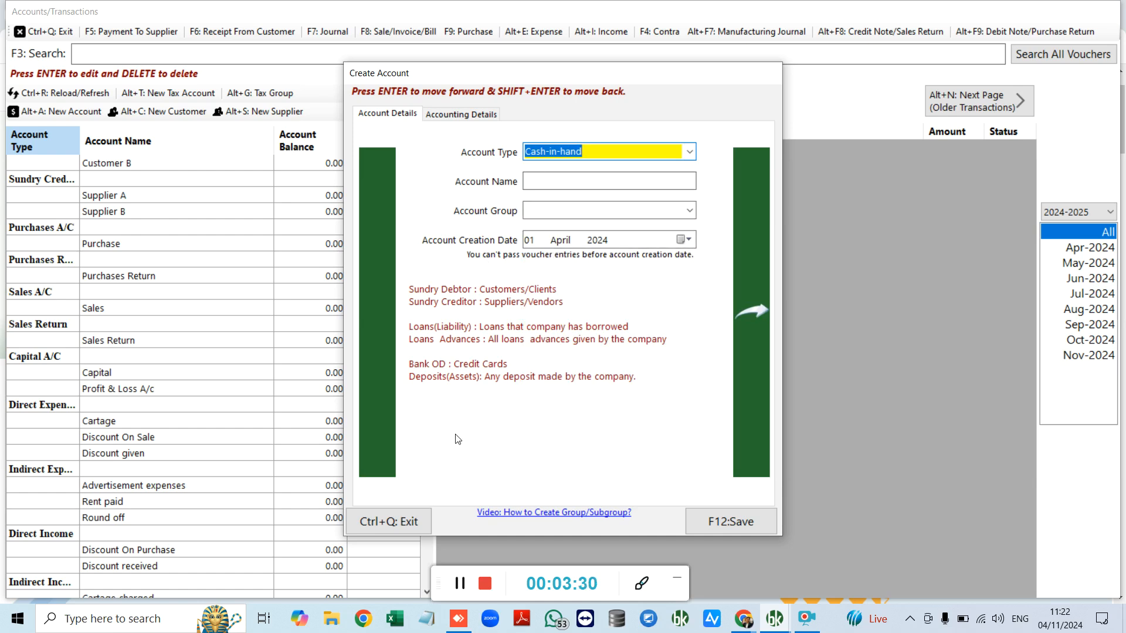
click(394, 518)
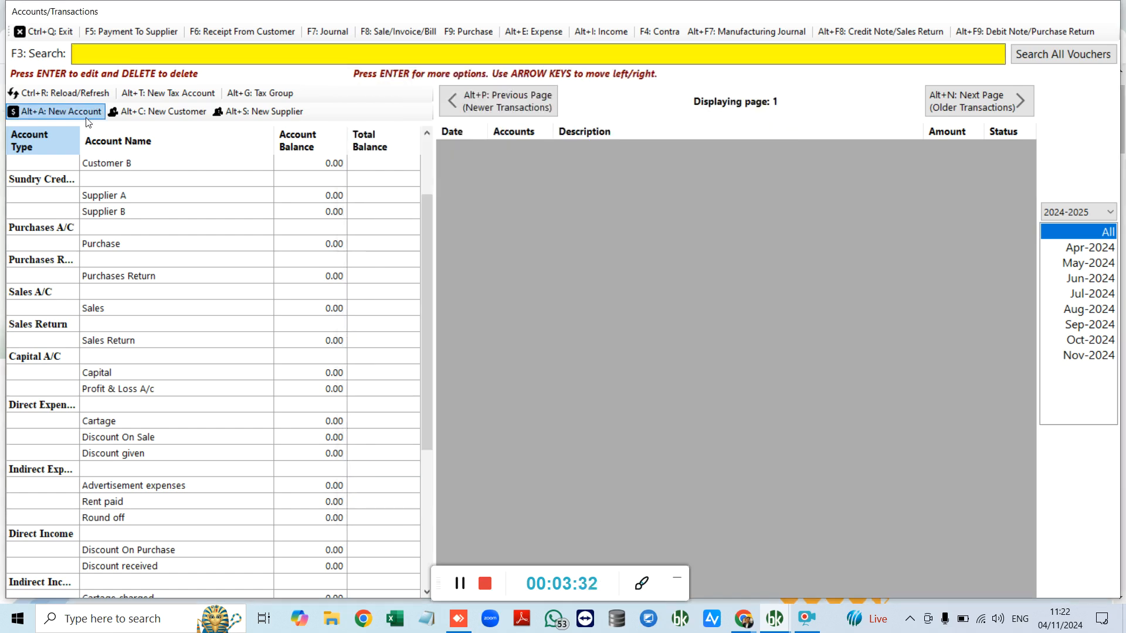
Step: Start a new inventory item Samsung TV with item code 23456 and barcode 3456
click(42, 33)
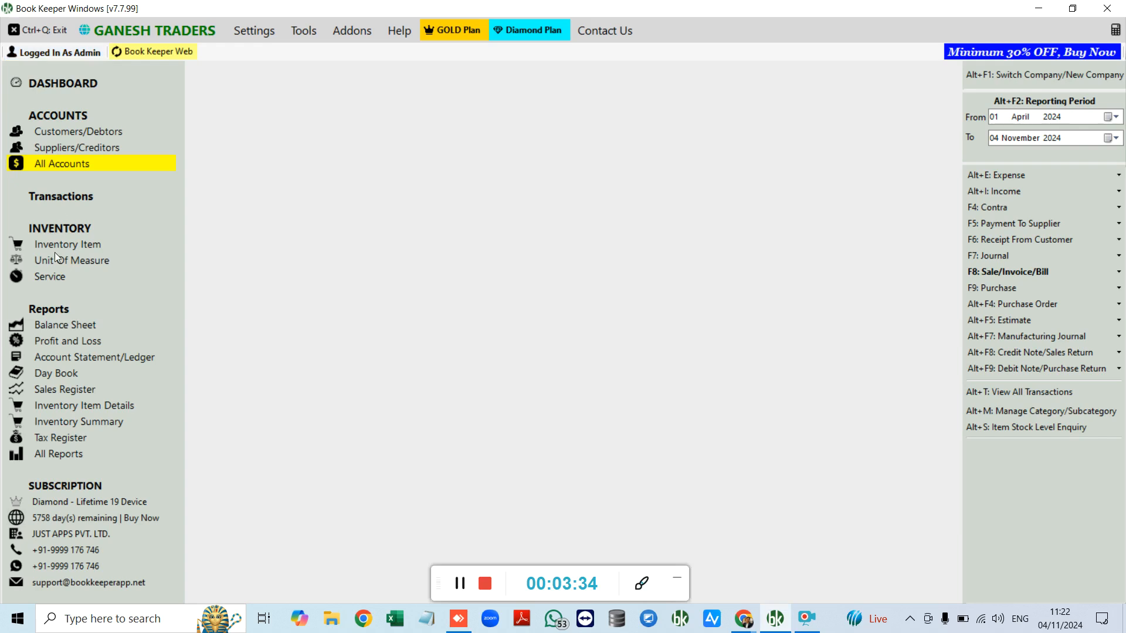
click(73, 250)
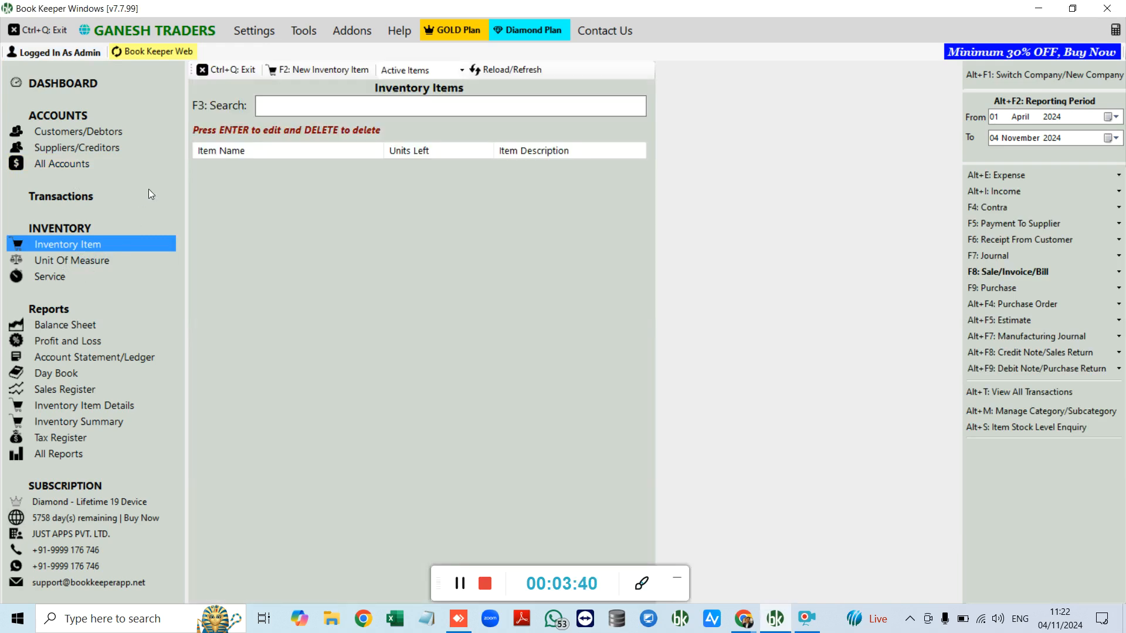
click(322, 72)
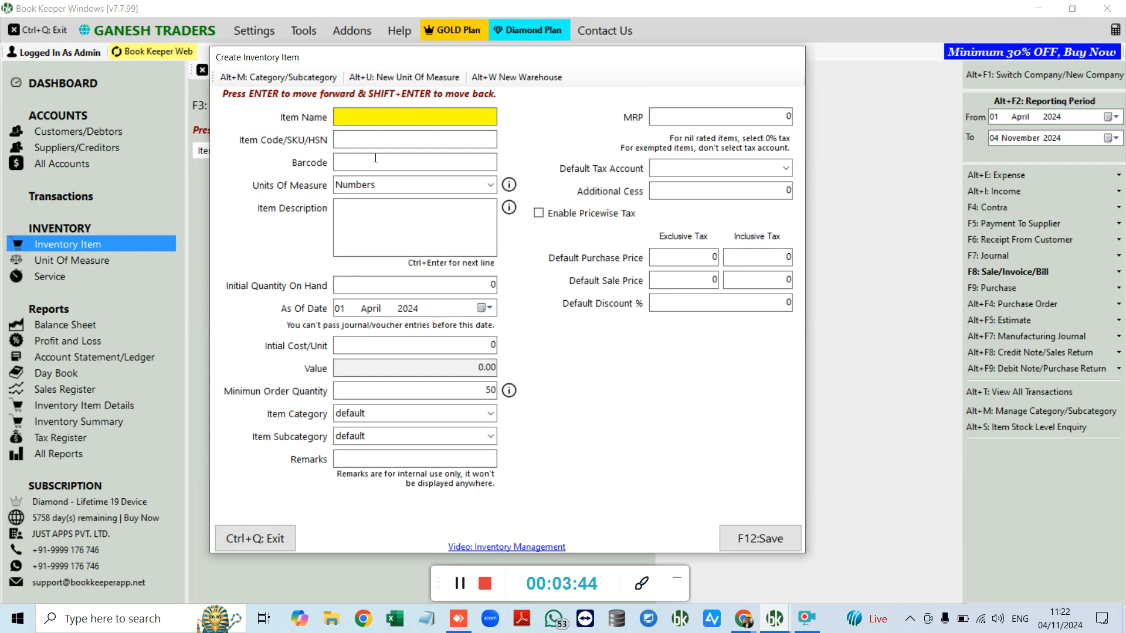
text(Samsung TV)
key(Return)
text(23456)
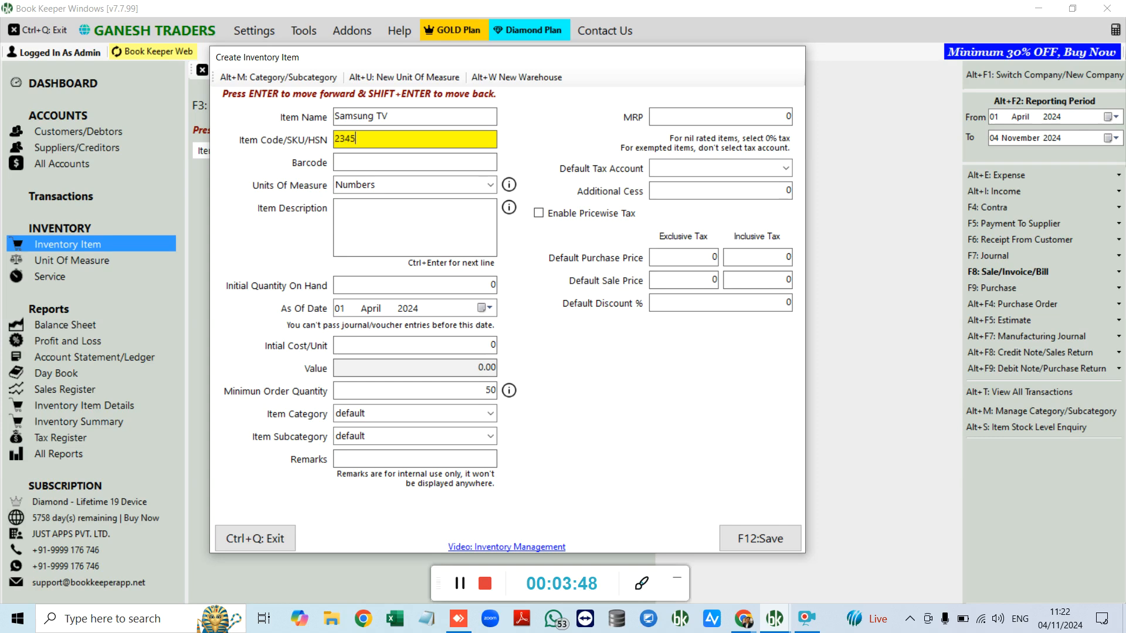
key(Return)
text(3456)
key(Return)
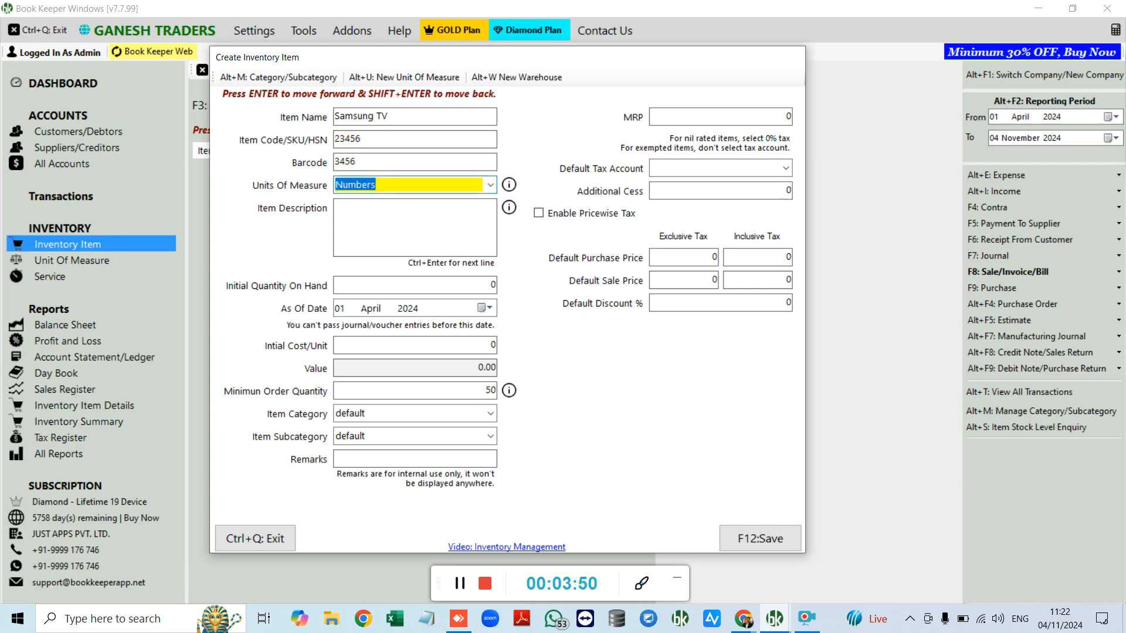
Step: Keep Numbers as the unit, cancelling a trial compound unit definition
click(491, 185)
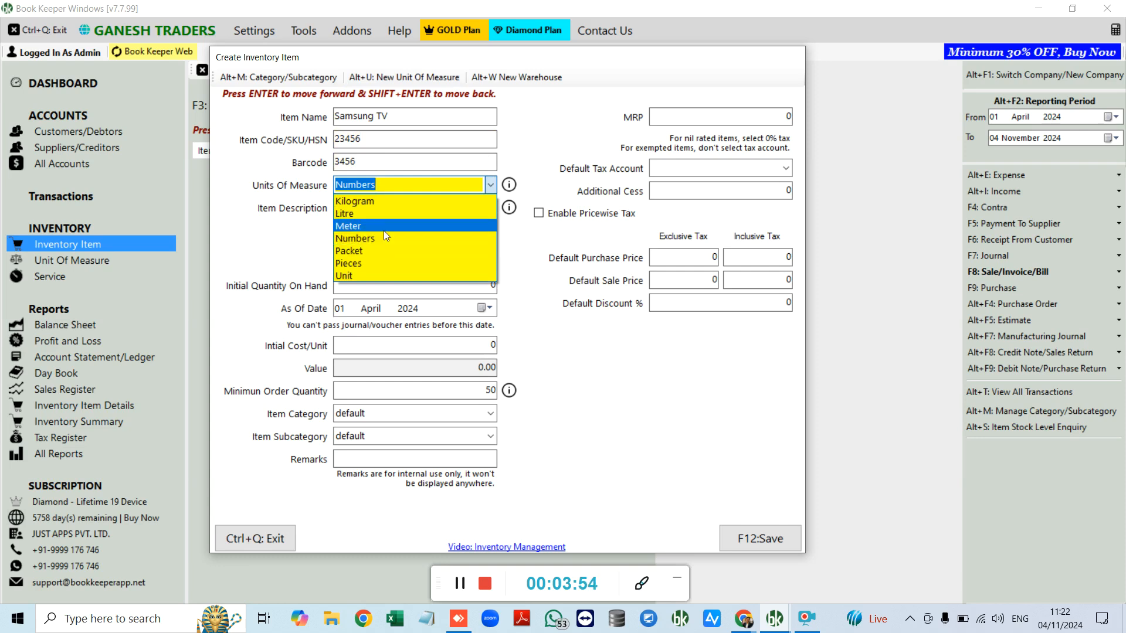
click(519, 258)
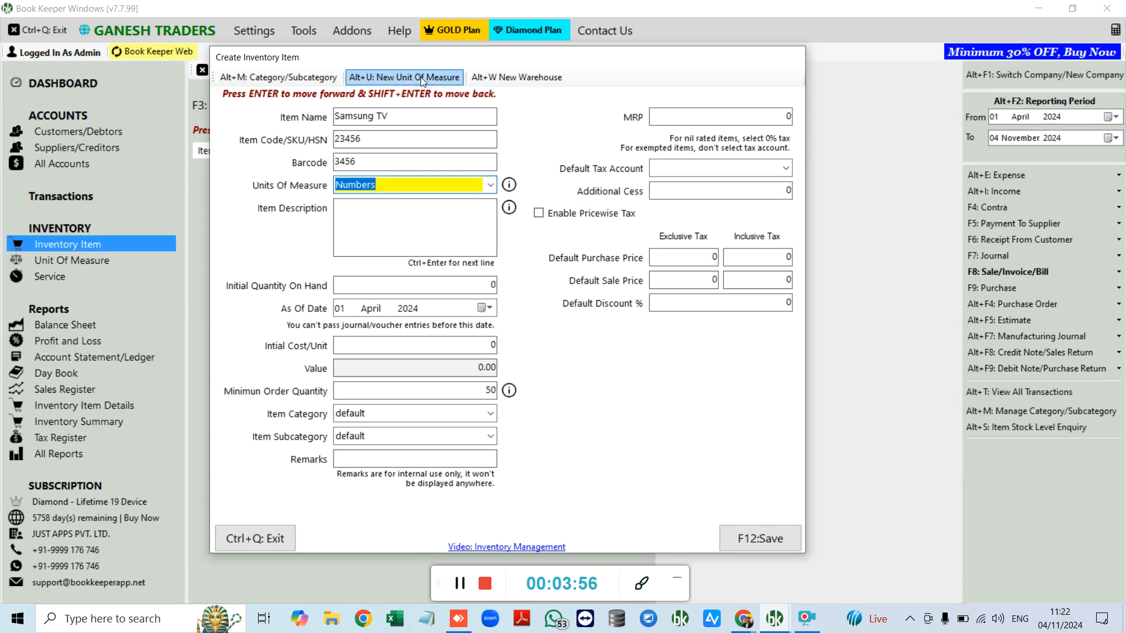
click(404, 77)
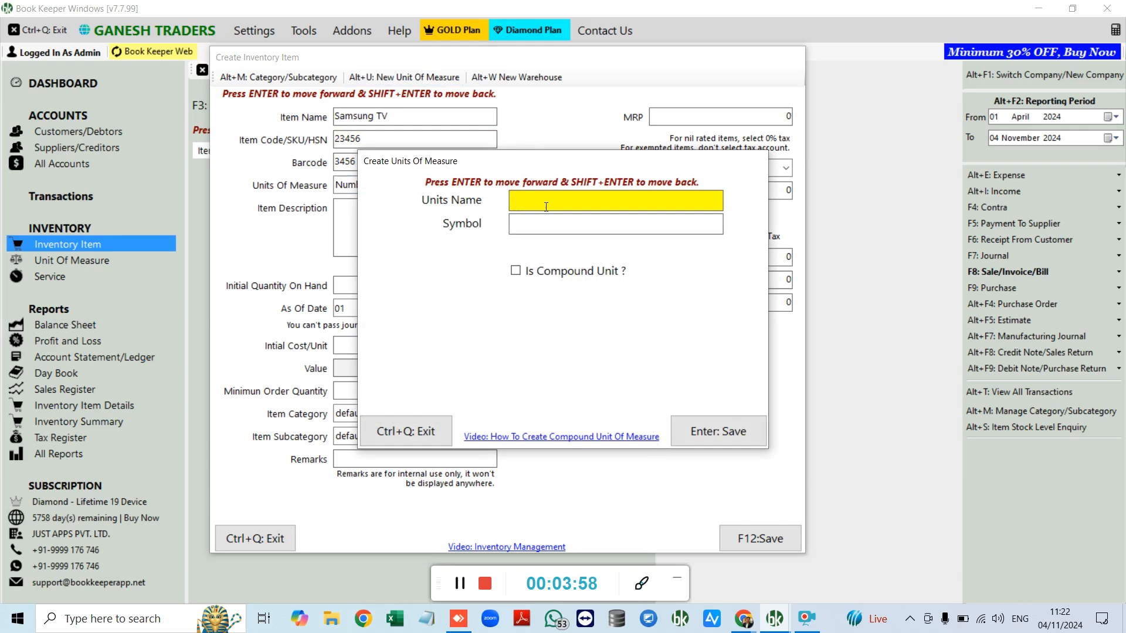
click(547, 271)
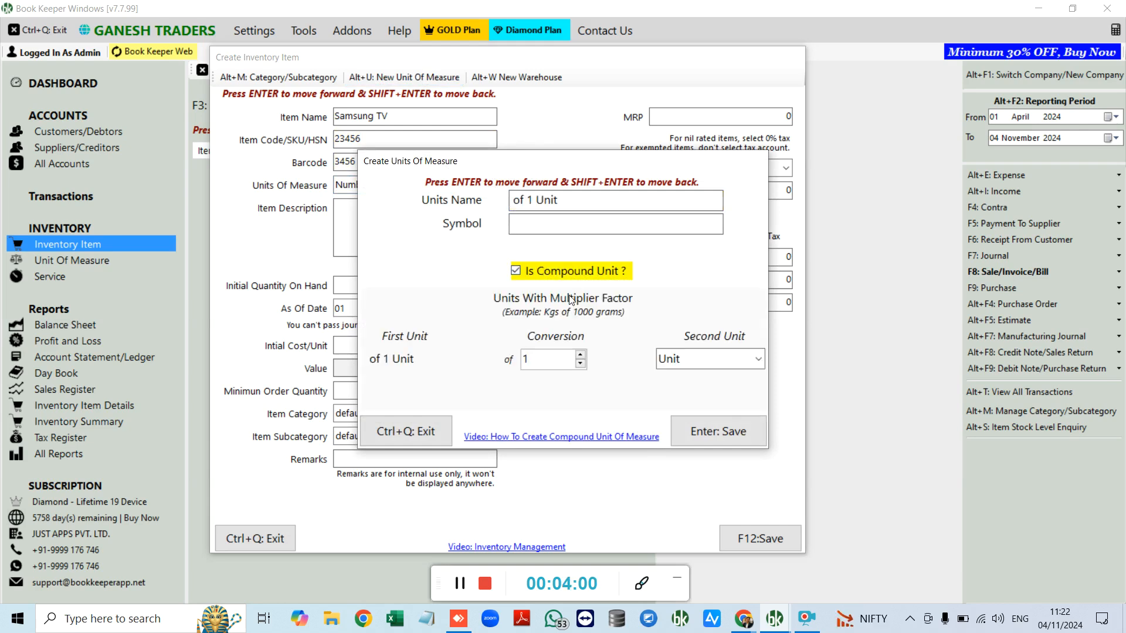
click(567, 282)
click(435, 432)
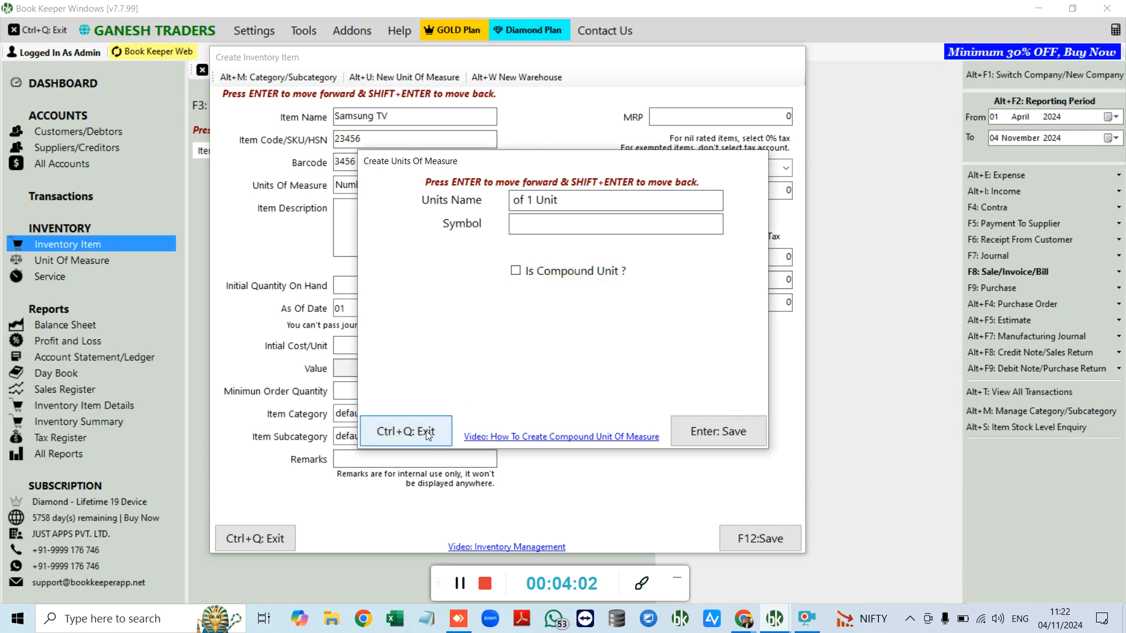
click(407, 215)
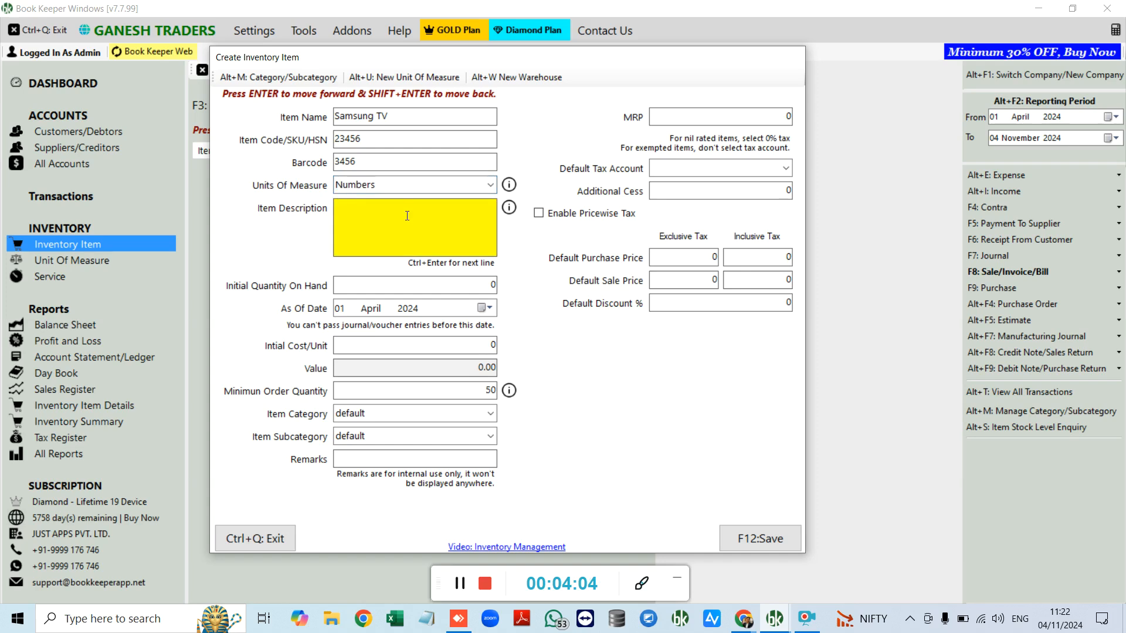
Step: Enter description LED, quantity 10, initial cost 12000 per unit and minimum order 5
text(LED)
key(Return)
text(10)
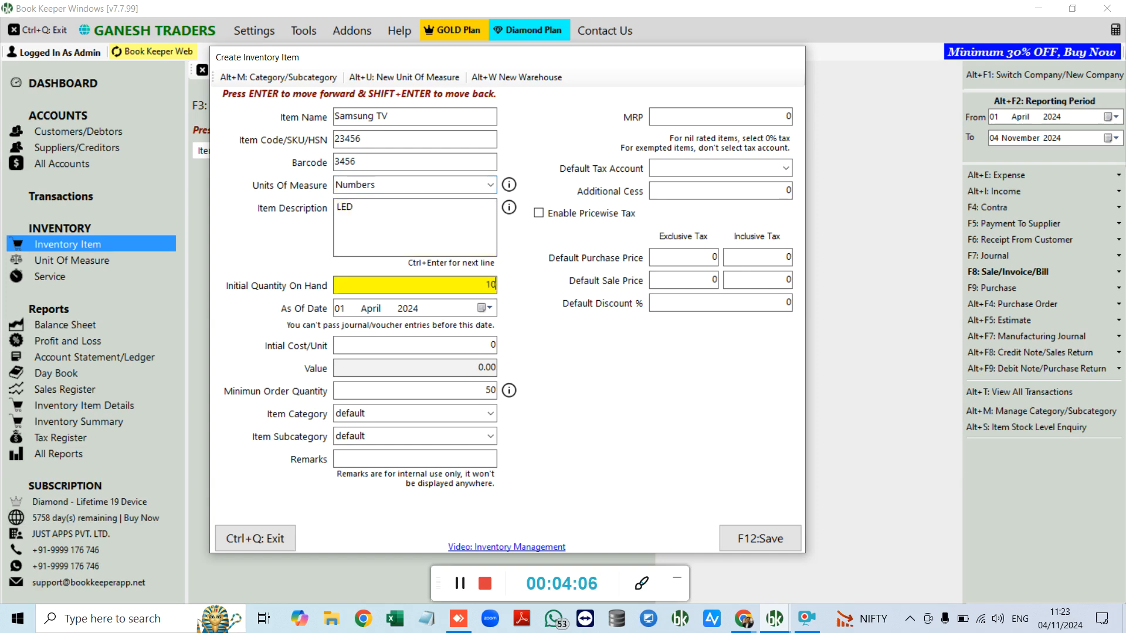
key(Return)
key(Return)
text(1200)
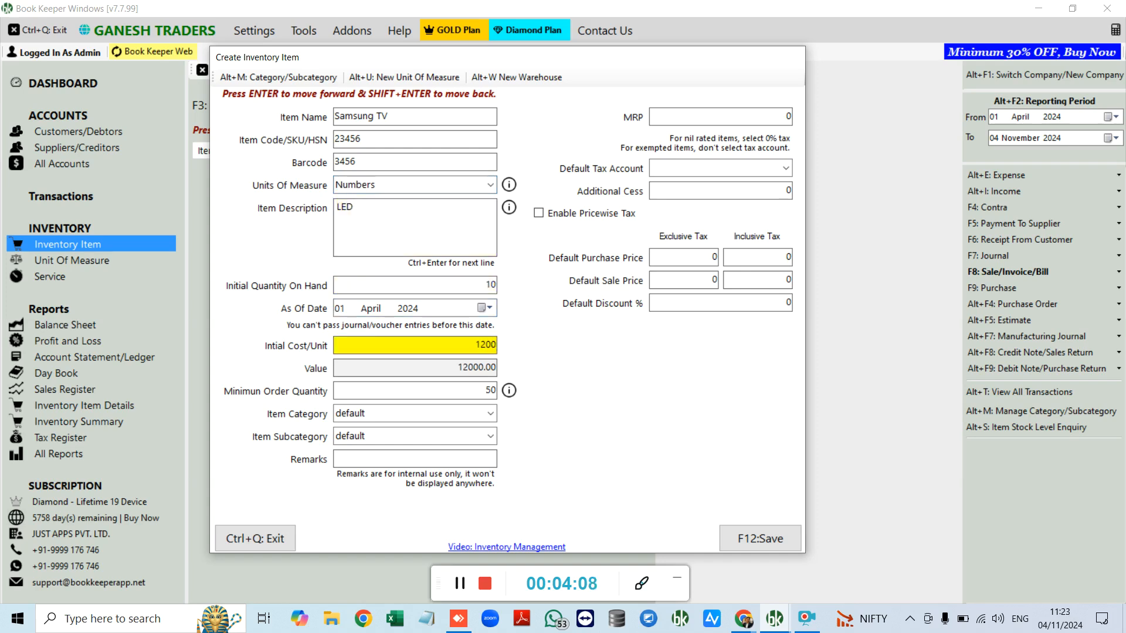
text(0)
key(Return)
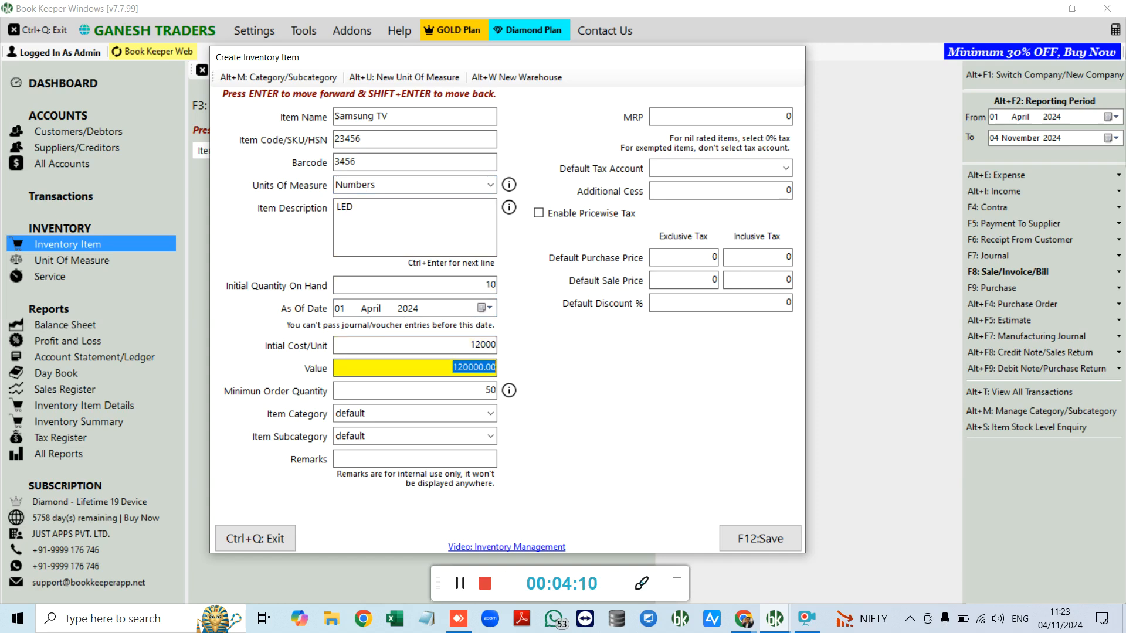
key(Return)
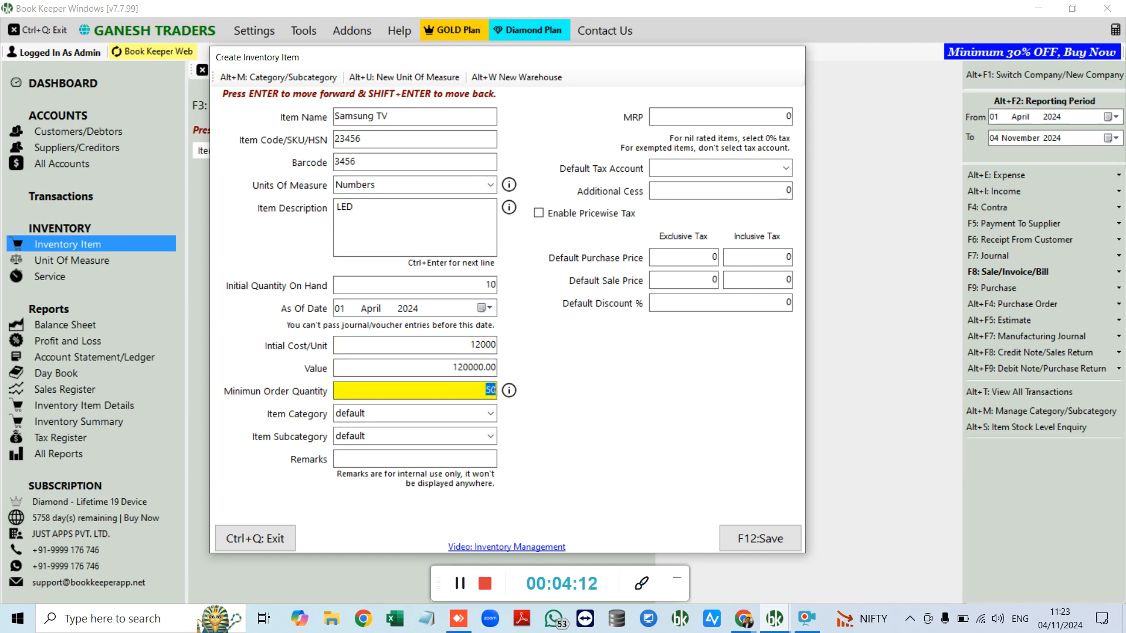
text(5)
key(Return)
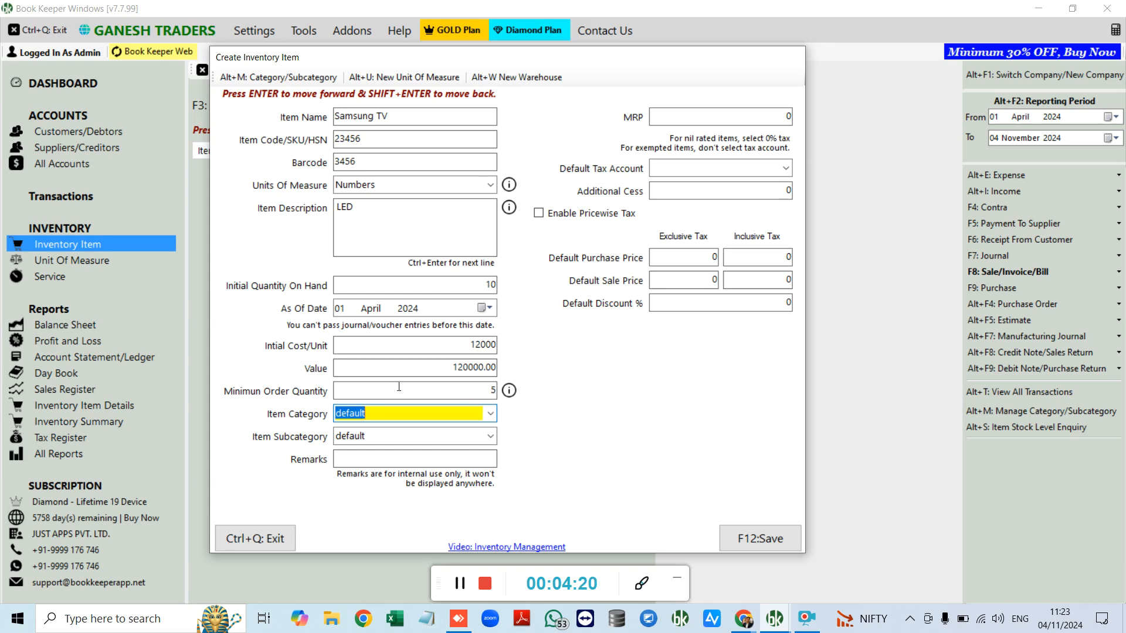
Step: Look over the category fields, enter the MRP, and check the empty tax account list
click(481, 390)
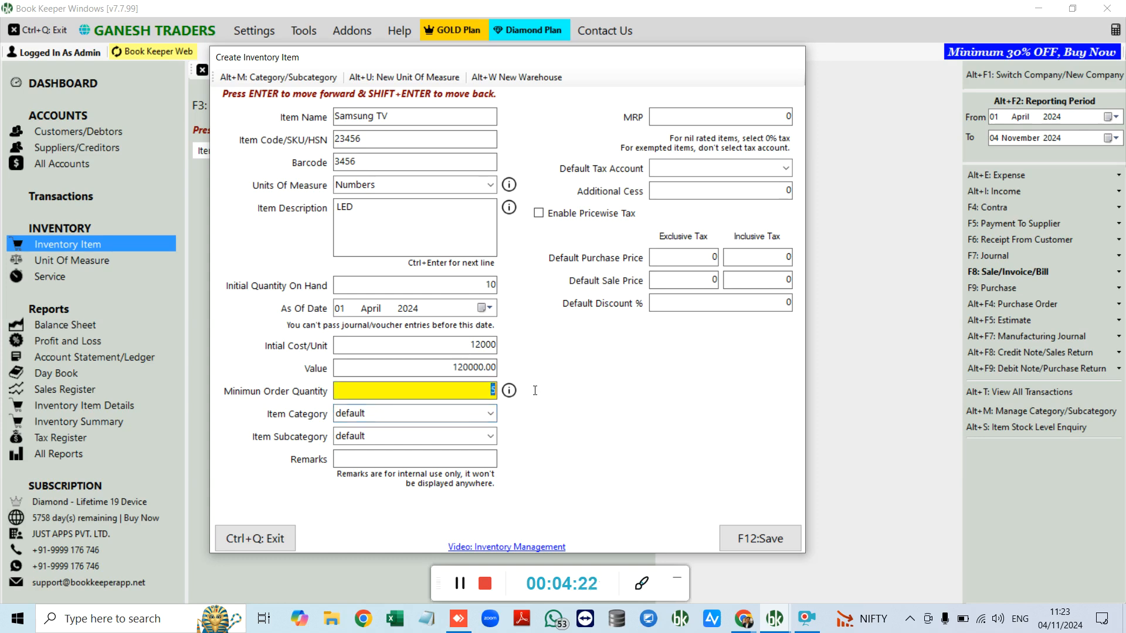
click(386, 413)
click(386, 440)
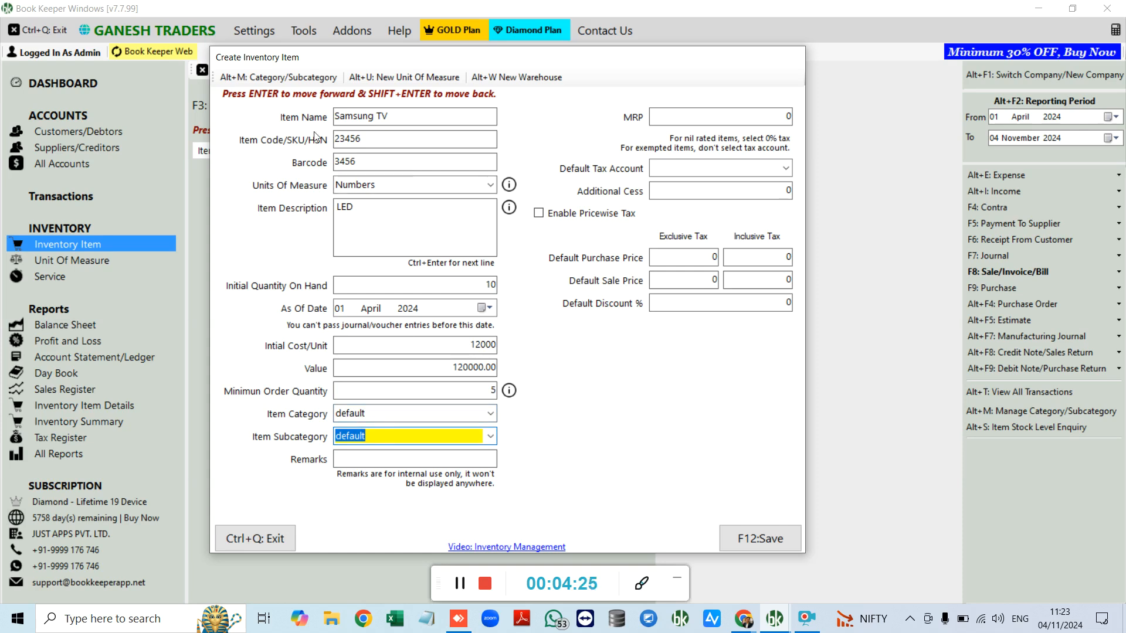
click(280, 78)
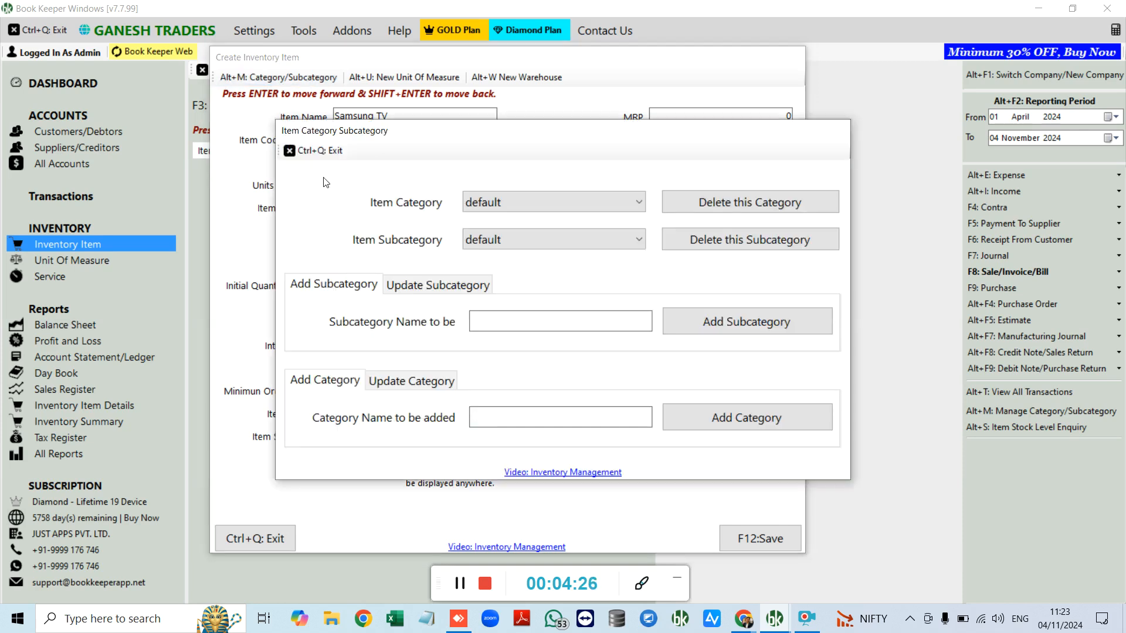
key(ctrl+q)
click(727, 112)
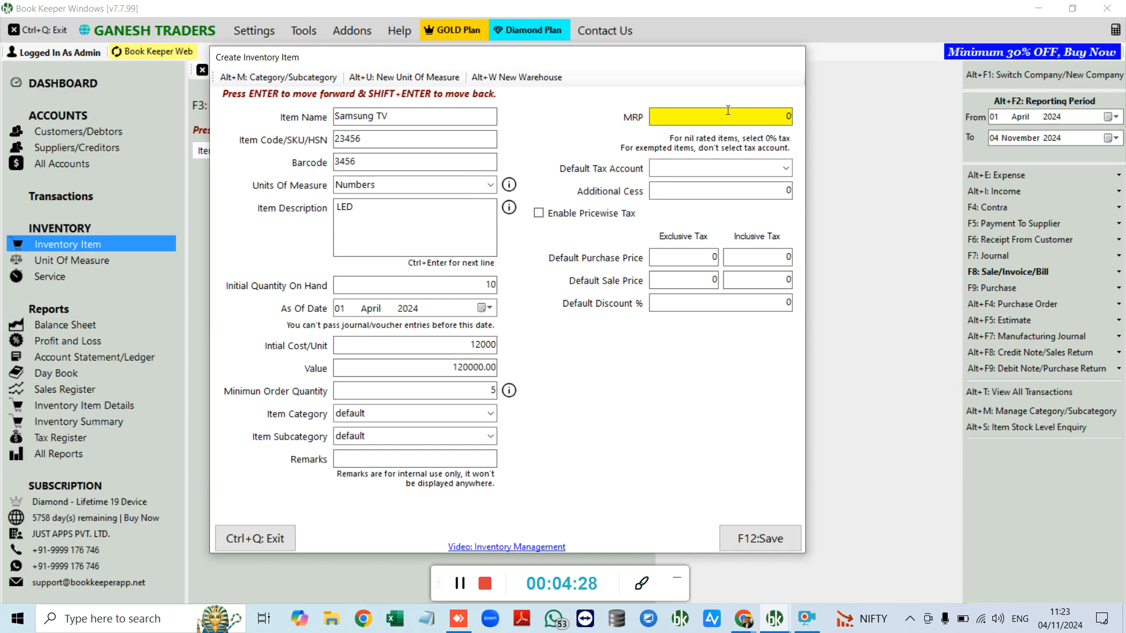
text(15000)
click(770, 165)
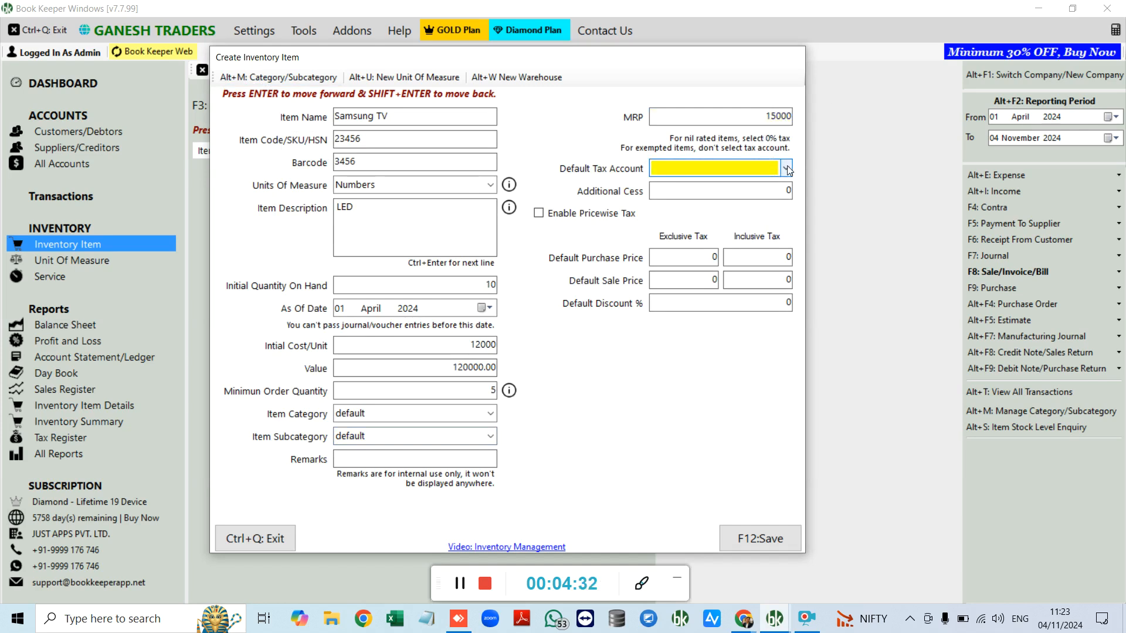
click(787, 166)
click(787, 166)
Step: Set purchase price 12000 and sale price 14000, save the item, and reload the items list
click(678, 258)
text(120)
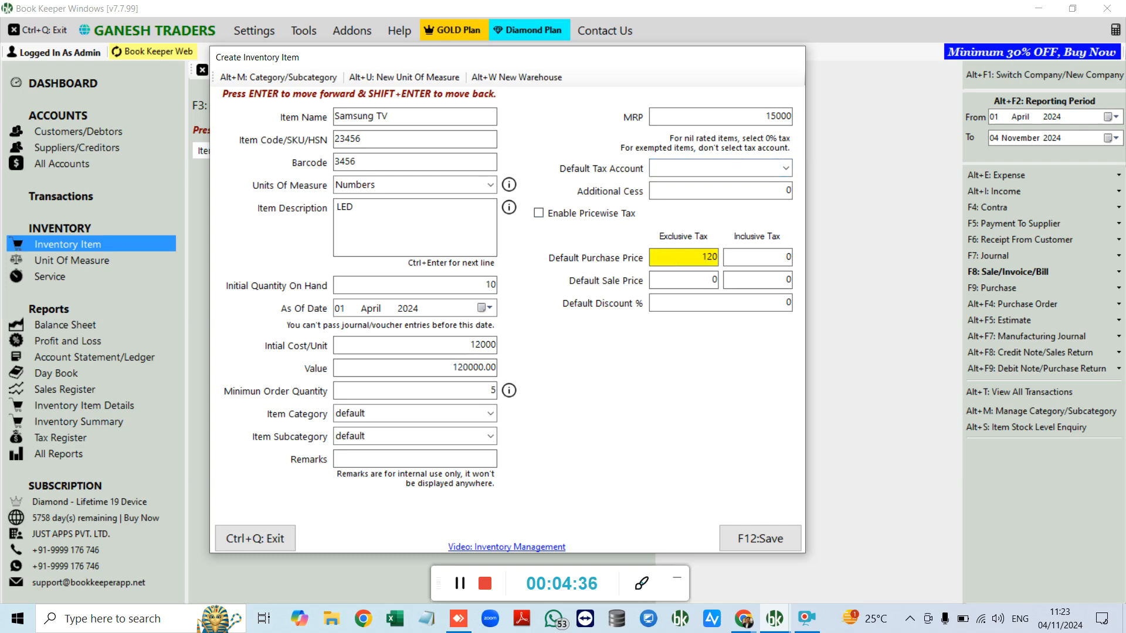
text(00)
key(Return)
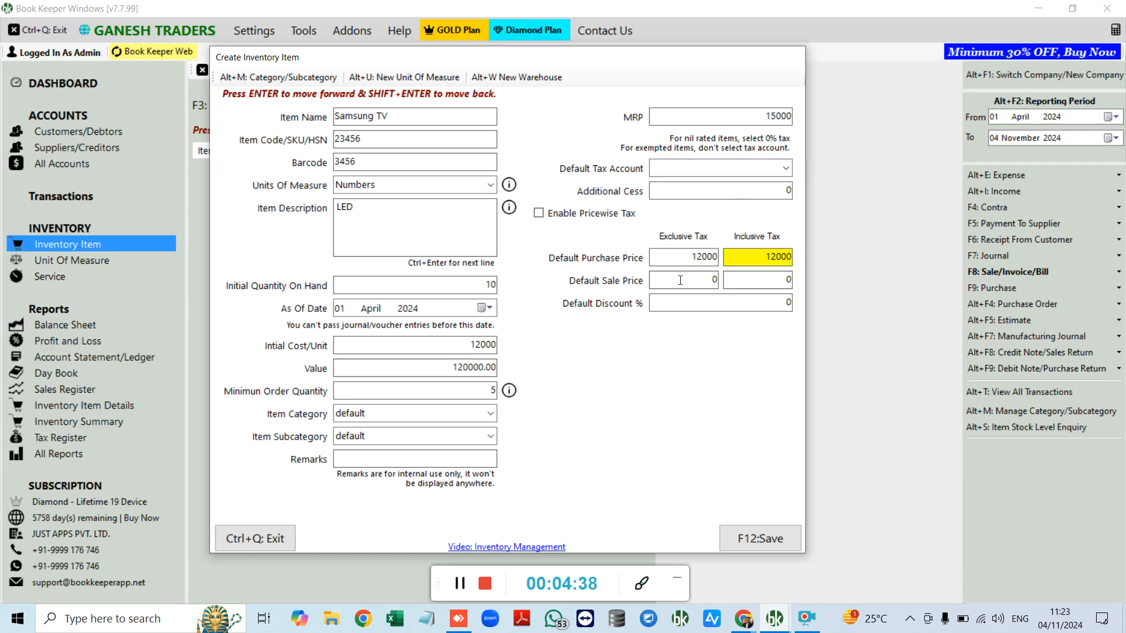
click(683, 280)
text(14000)
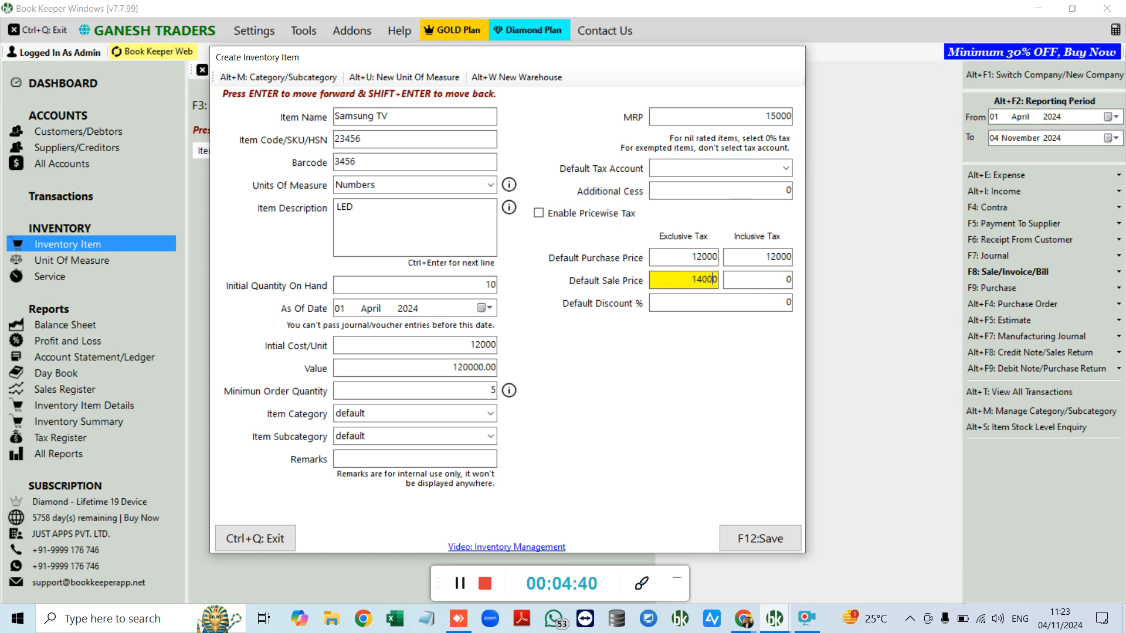
key(Return)
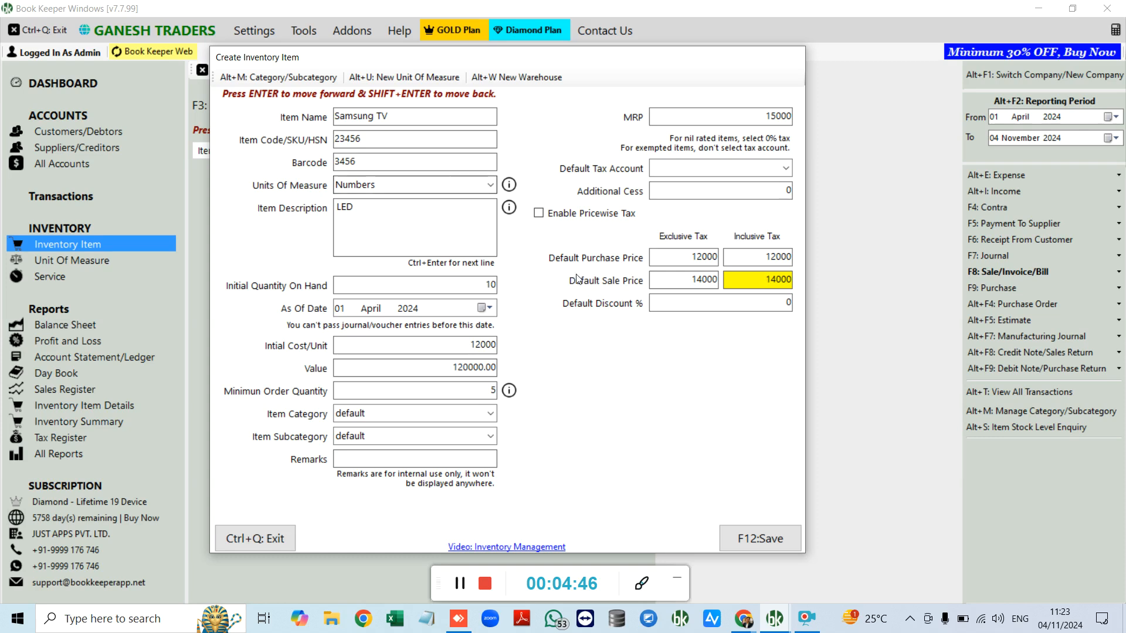
key(F12)
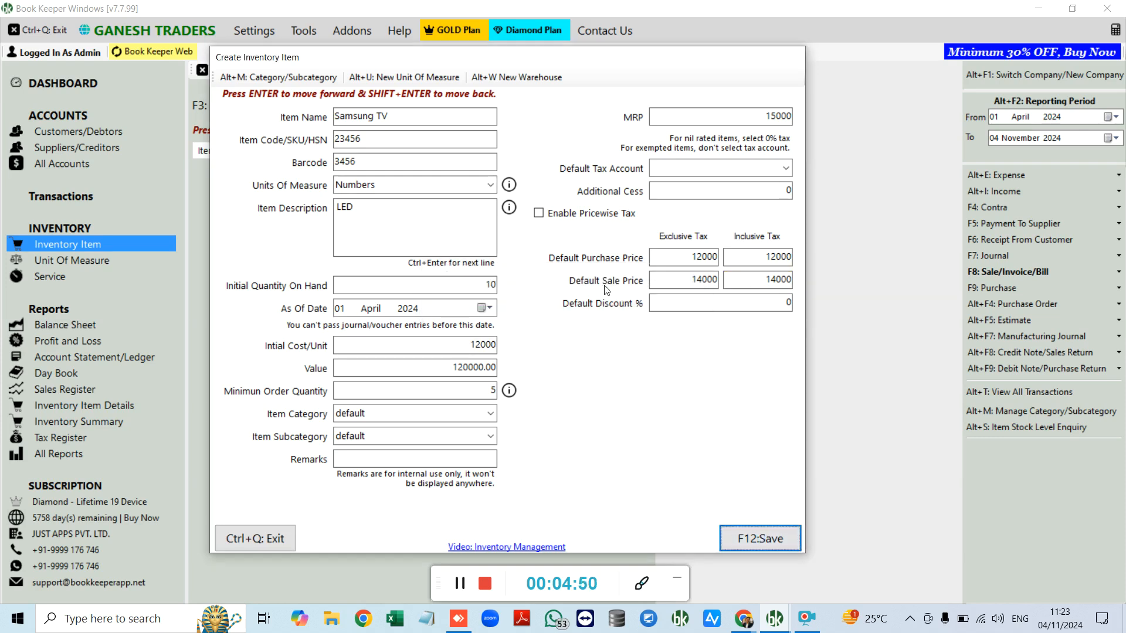
click(606, 362)
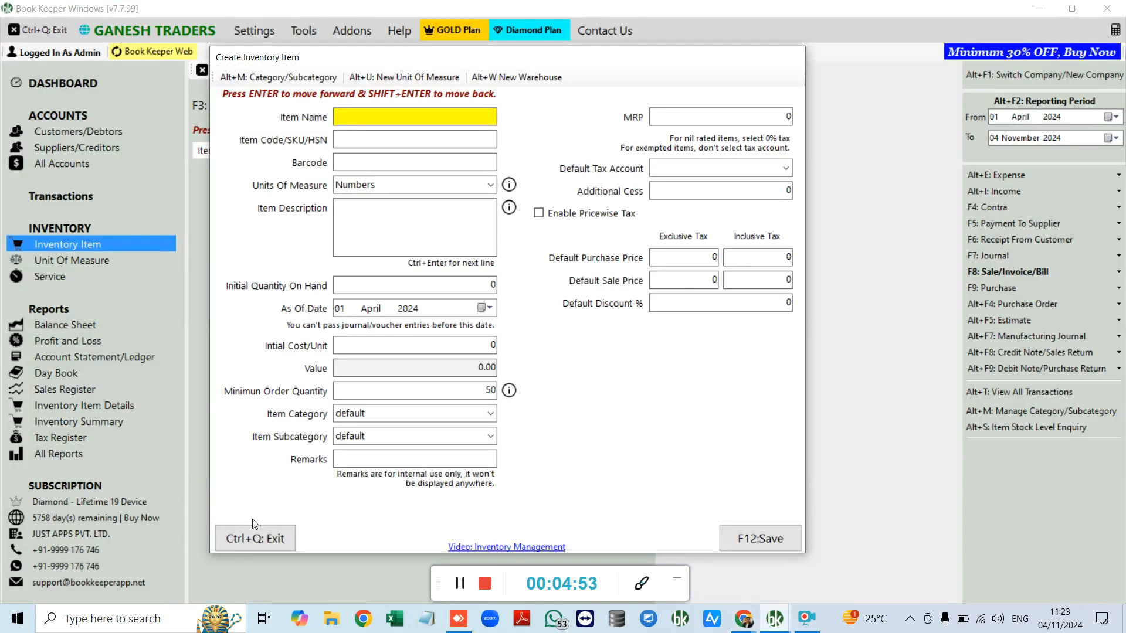
click(255, 534)
click(241, 69)
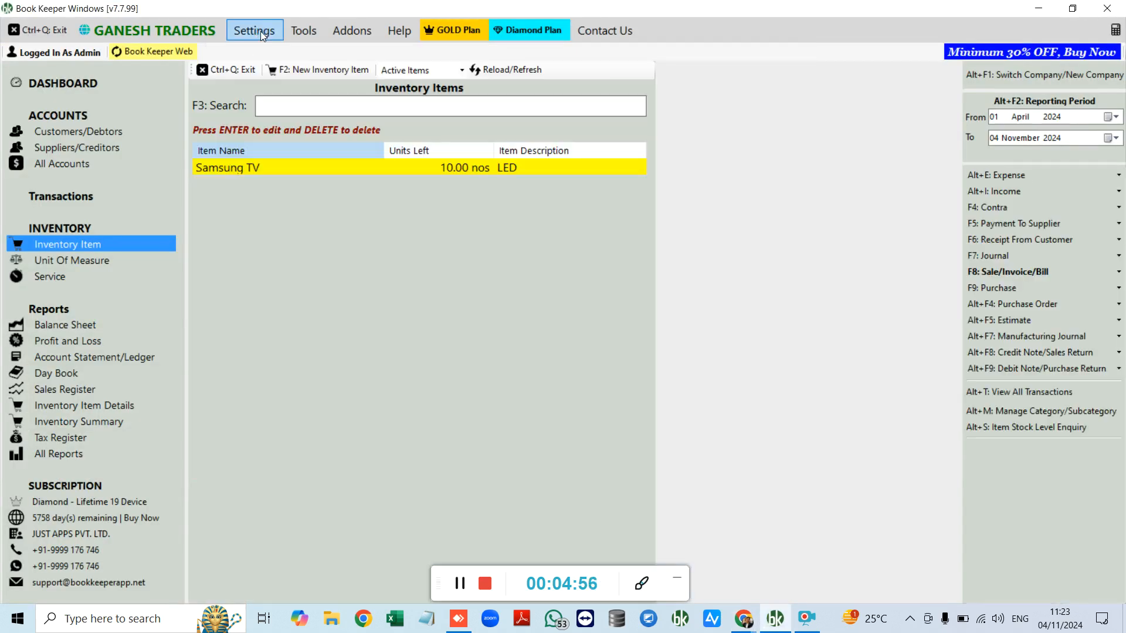
Step: Tick Enable multiple pricing on the Date and Rate tab of Transactions Settings
click(260, 30)
click(281, 144)
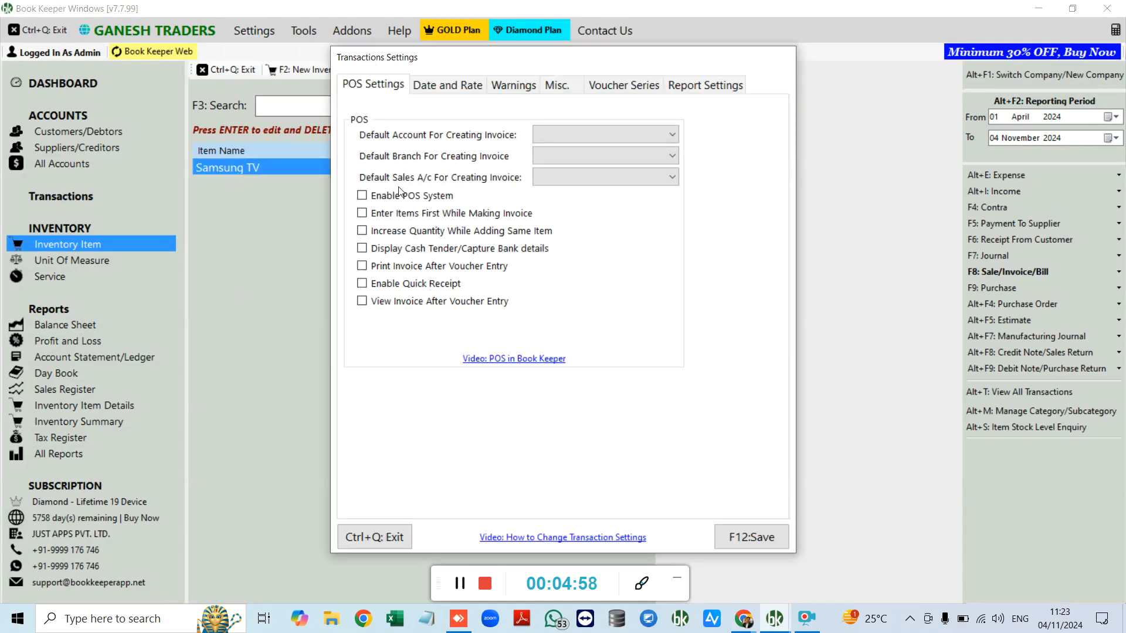
click(450, 86)
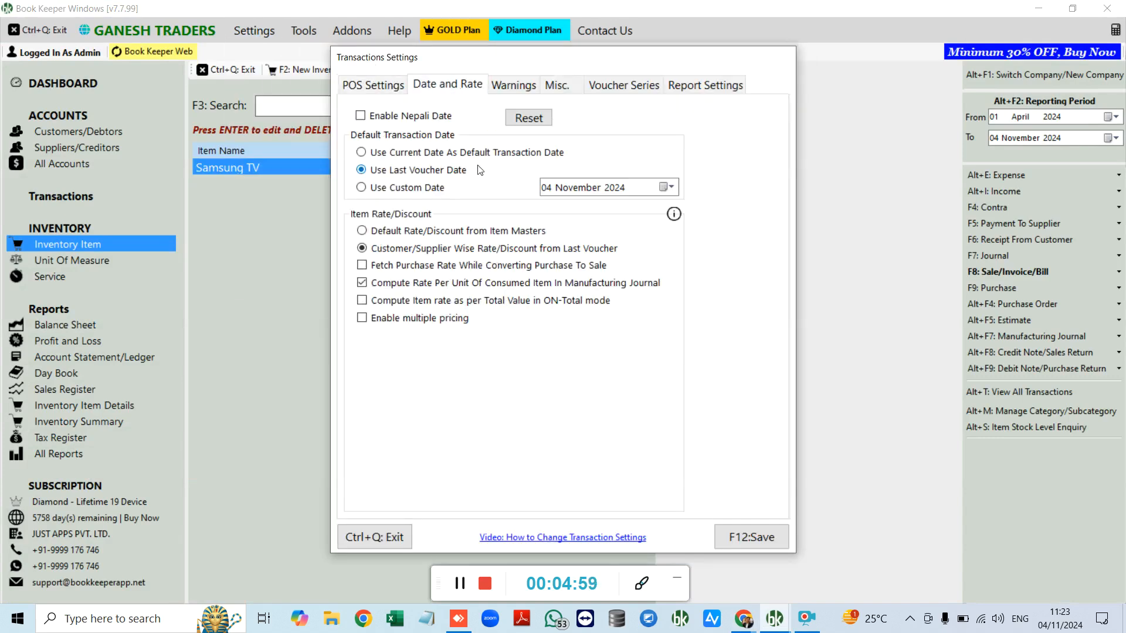
click(420, 318)
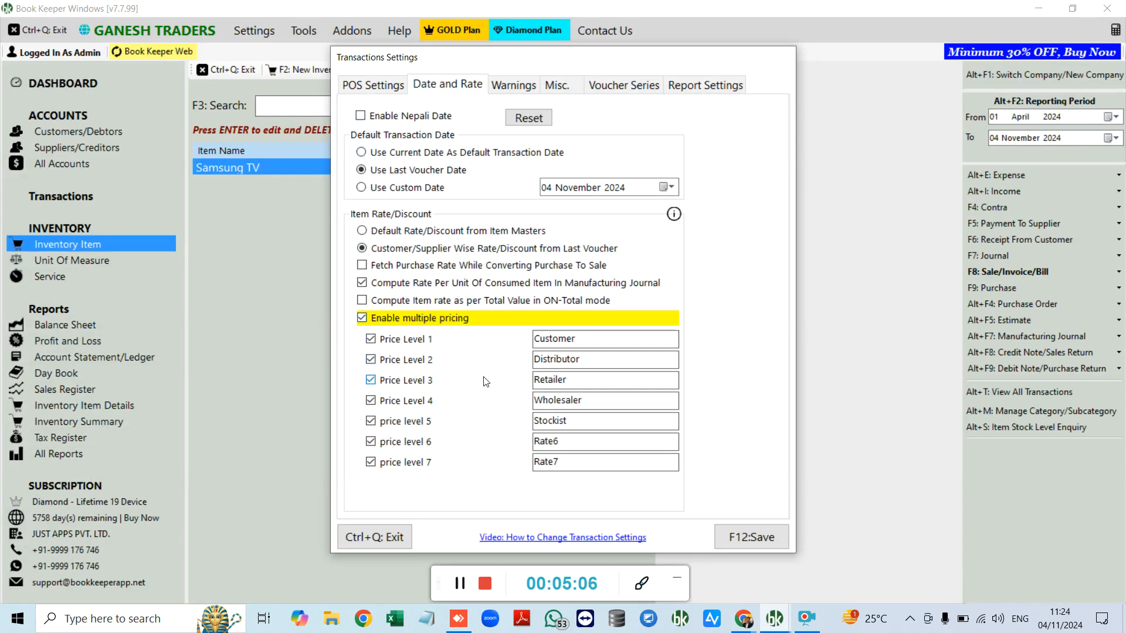
Step: Close Transactions Settings and browse the GOLD and Diamond plan feature lists
click(393, 536)
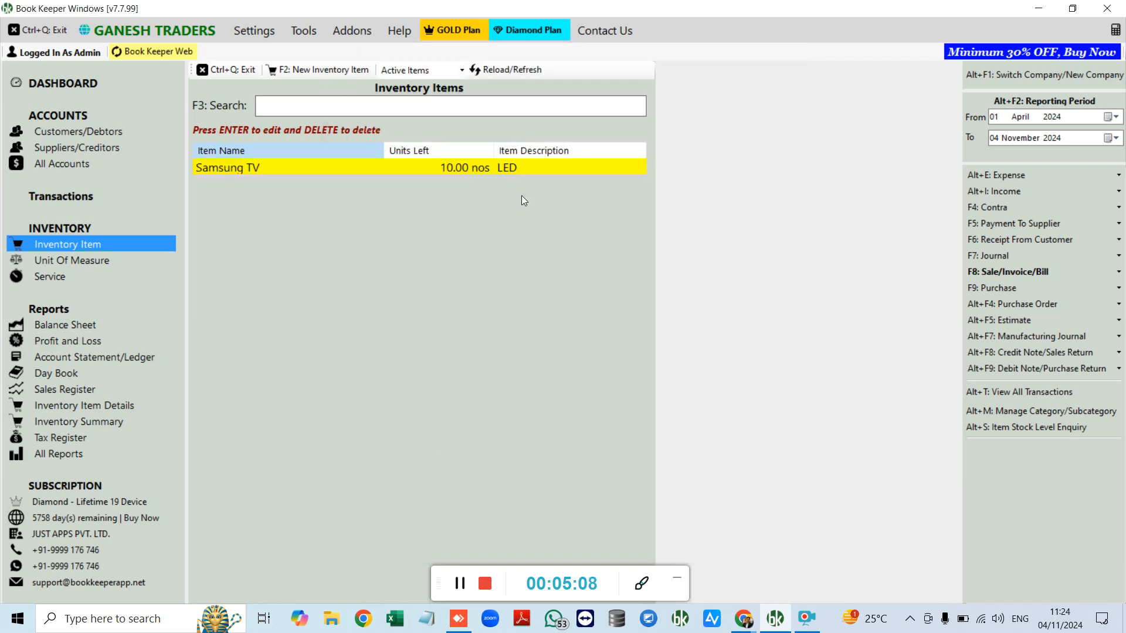
click(457, 33)
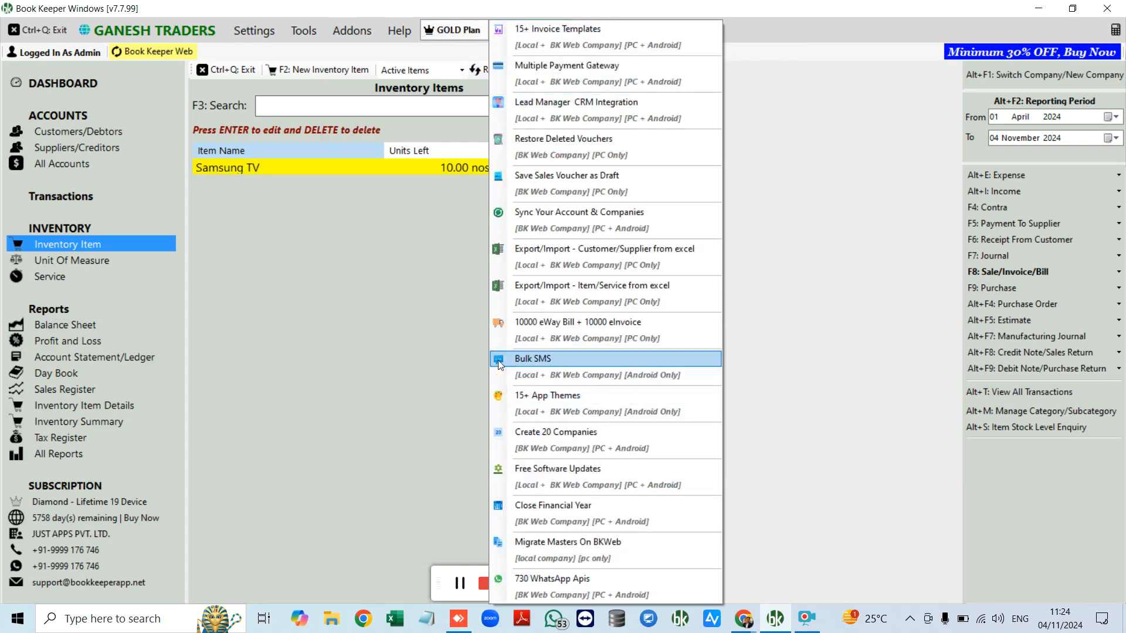
click(500, 364)
click(531, 31)
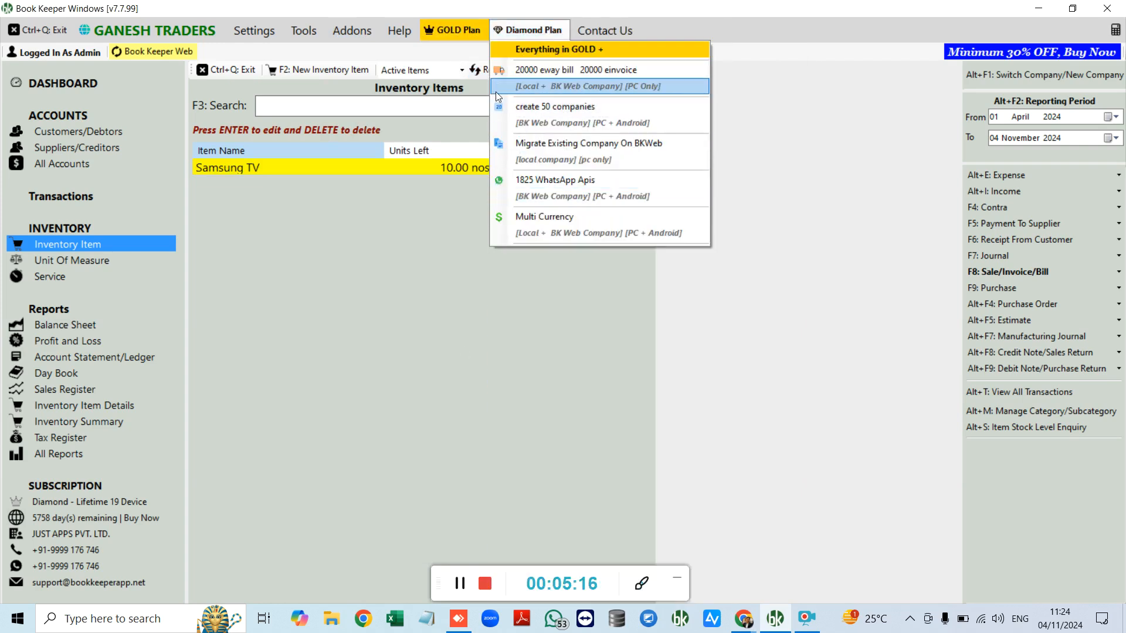
click(453, 37)
click(258, 33)
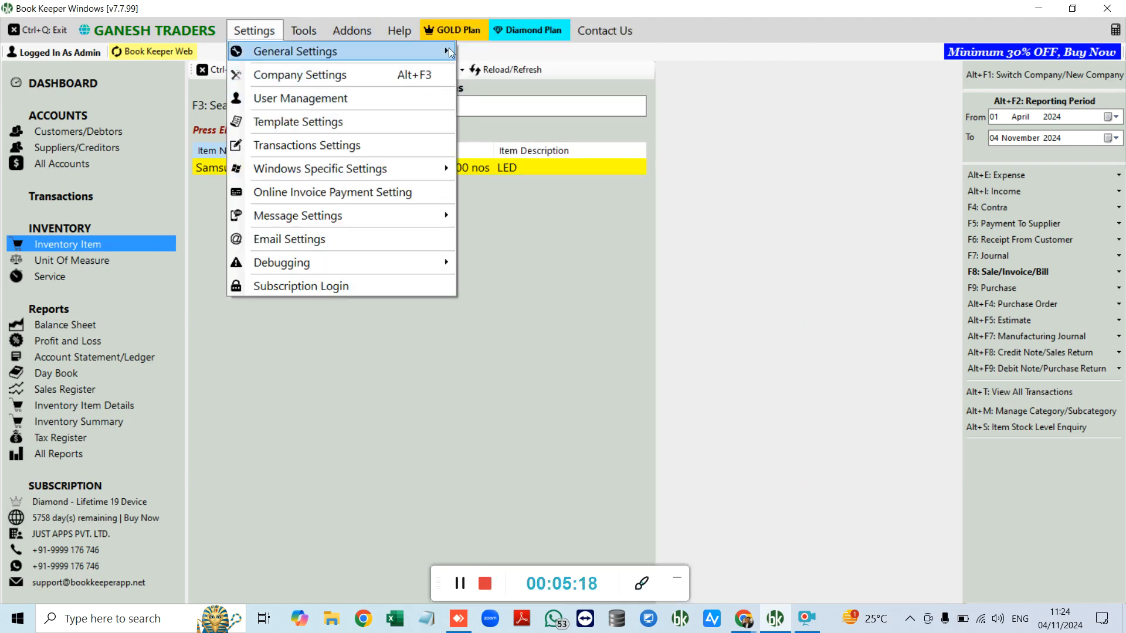
click(254, 305)
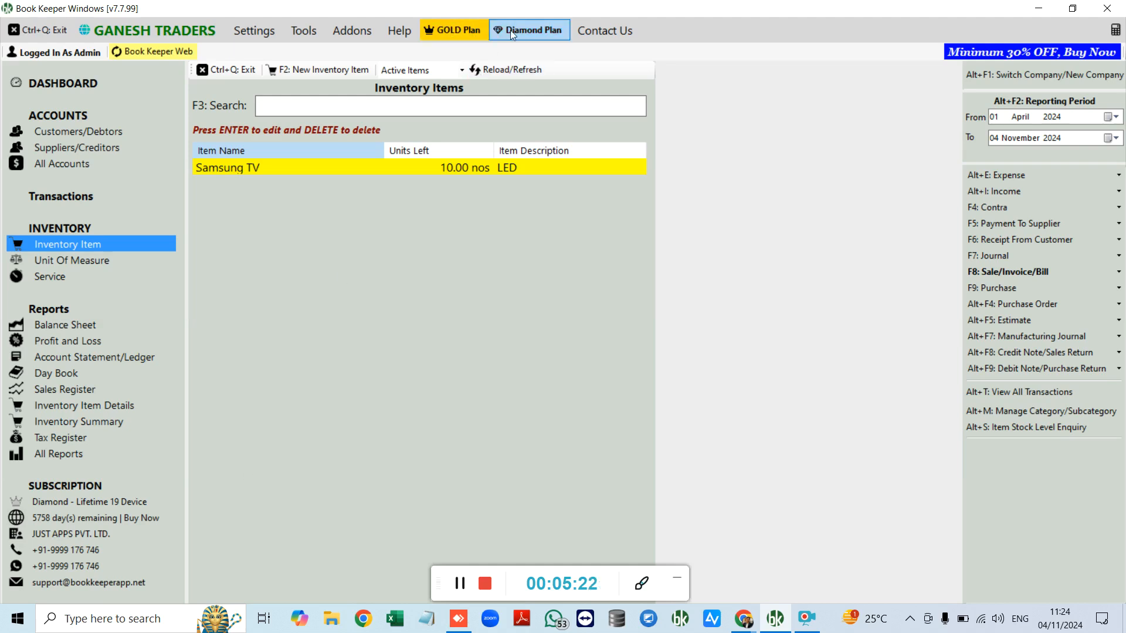
Step: Review the GOLD and Diamond plan features again, then go to Unit Of Measure
click(464, 29)
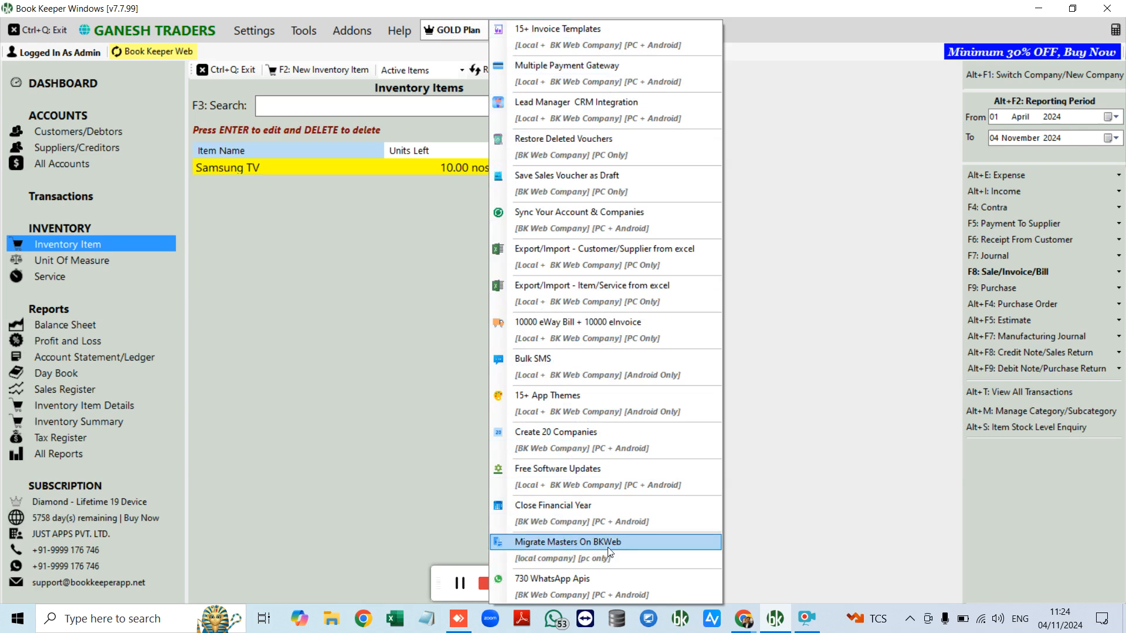
click(394, 450)
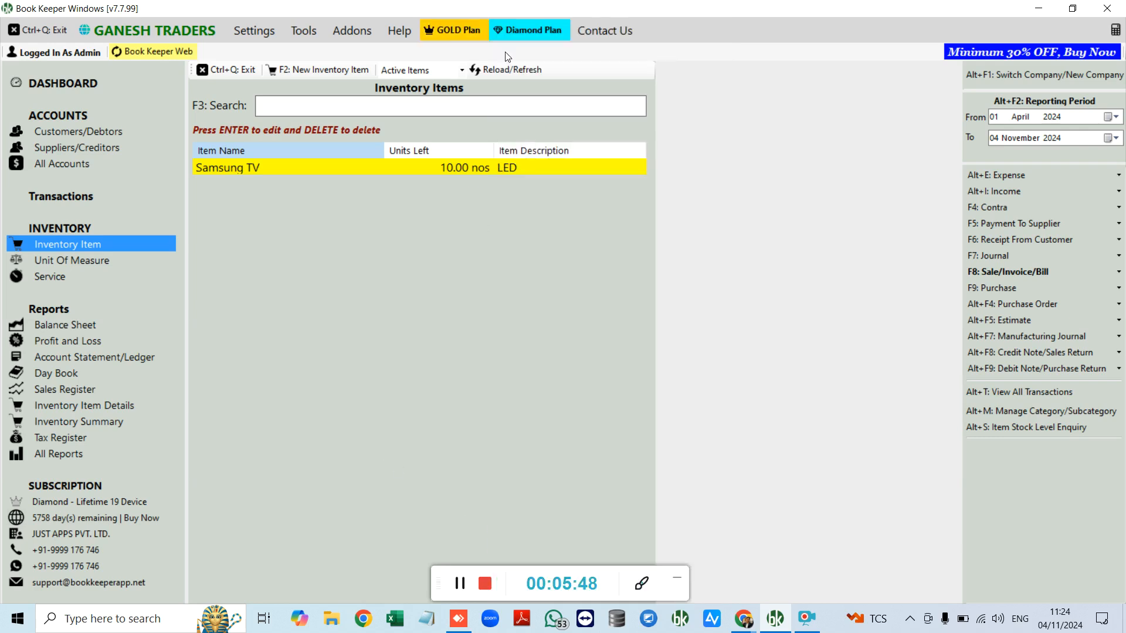
click(526, 33)
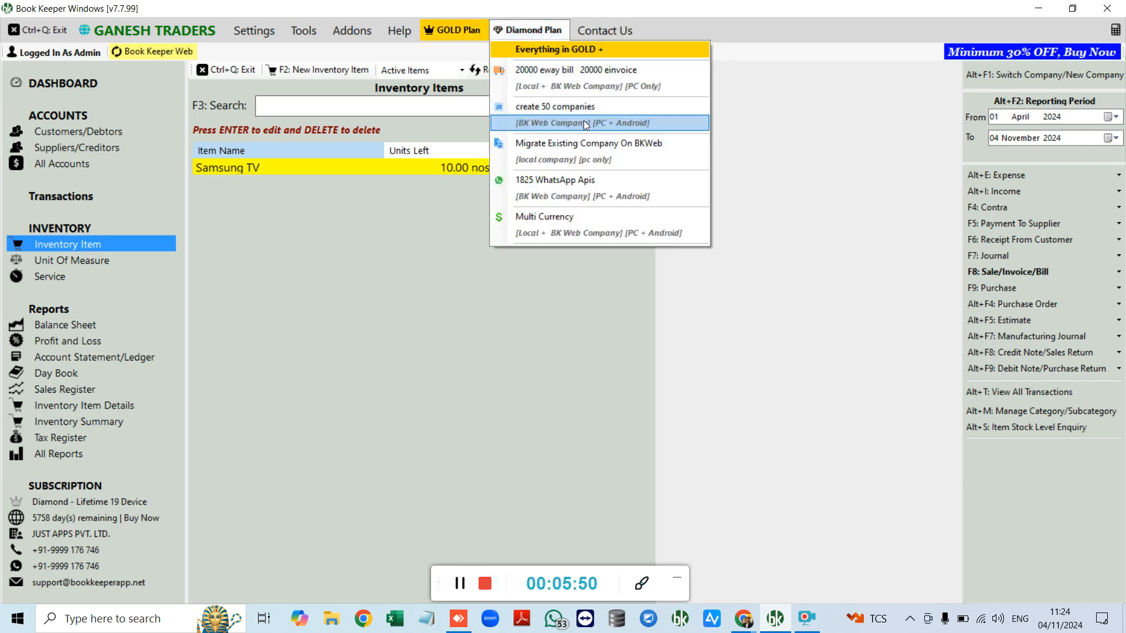
click(546, 30)
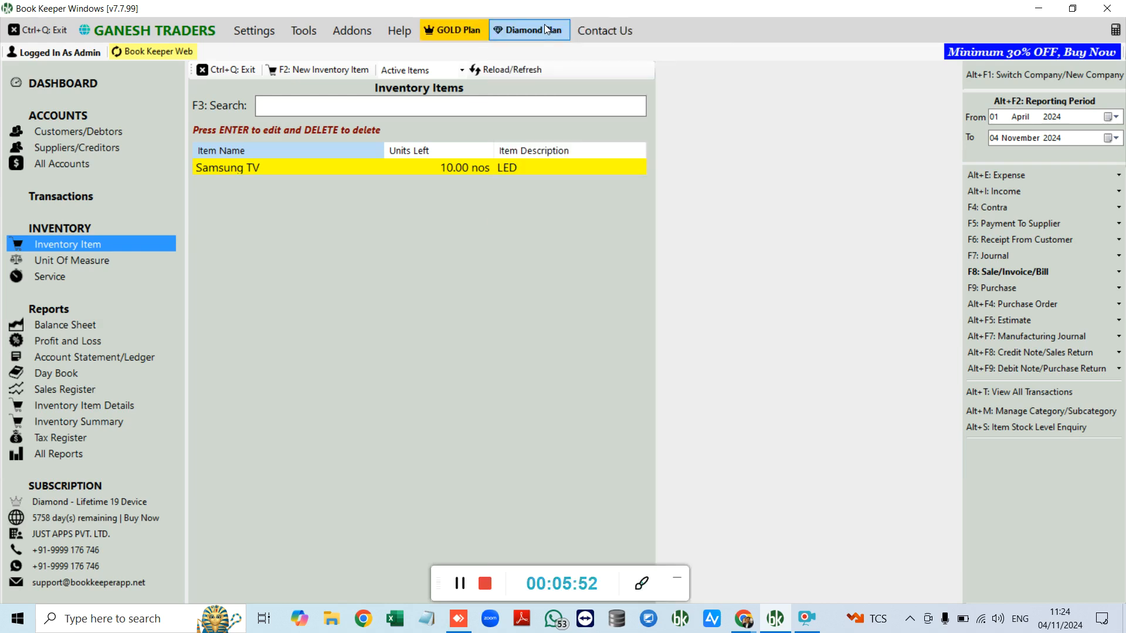
click(546, 29)
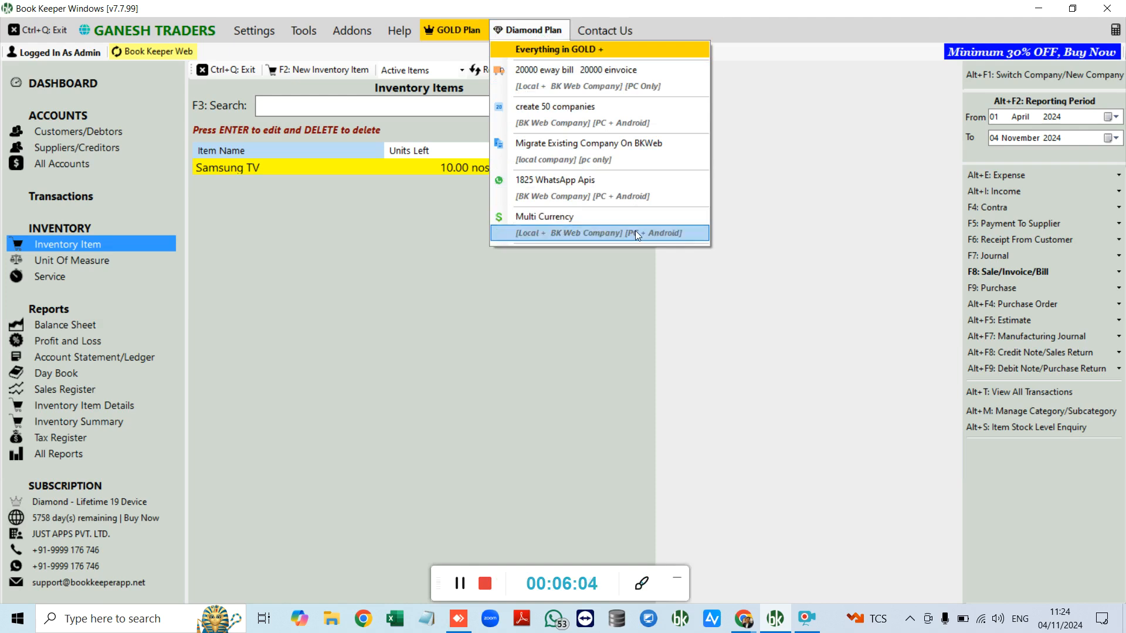
click(638, 279)
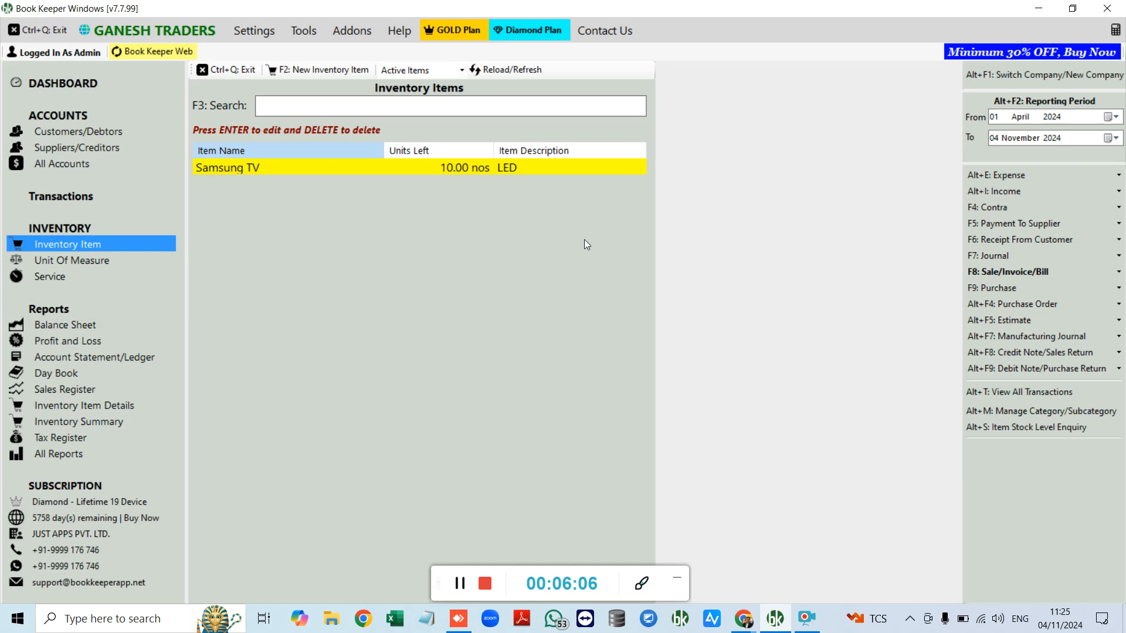
click(83, 258)
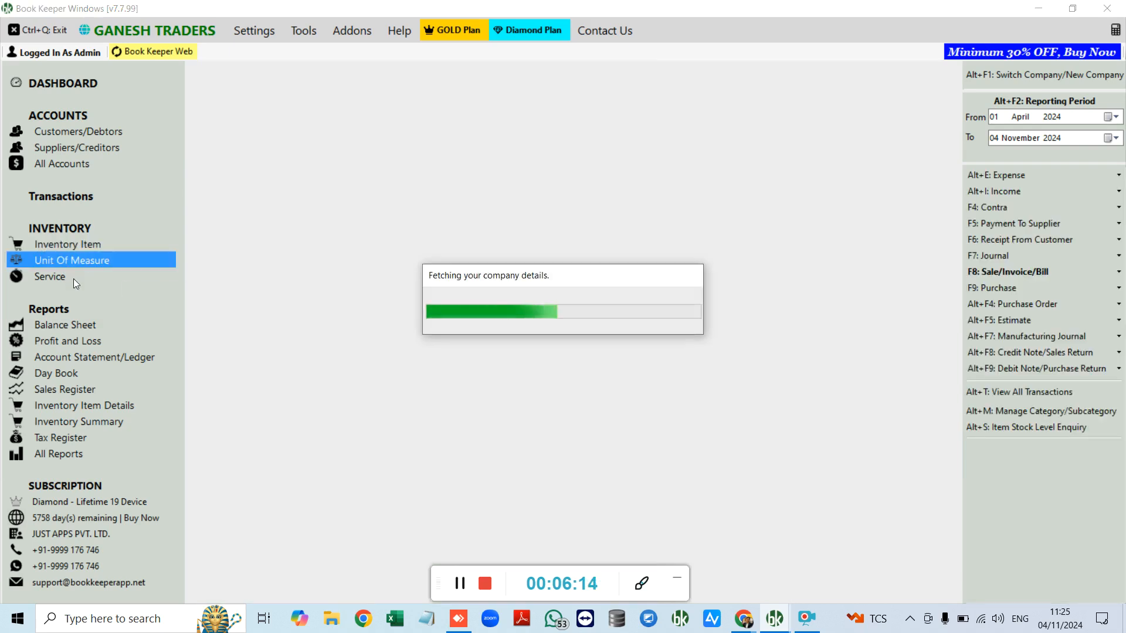
Step: Check the empty Service list, cancel out of Create Service, and open the Settings menu
click(75, 277)
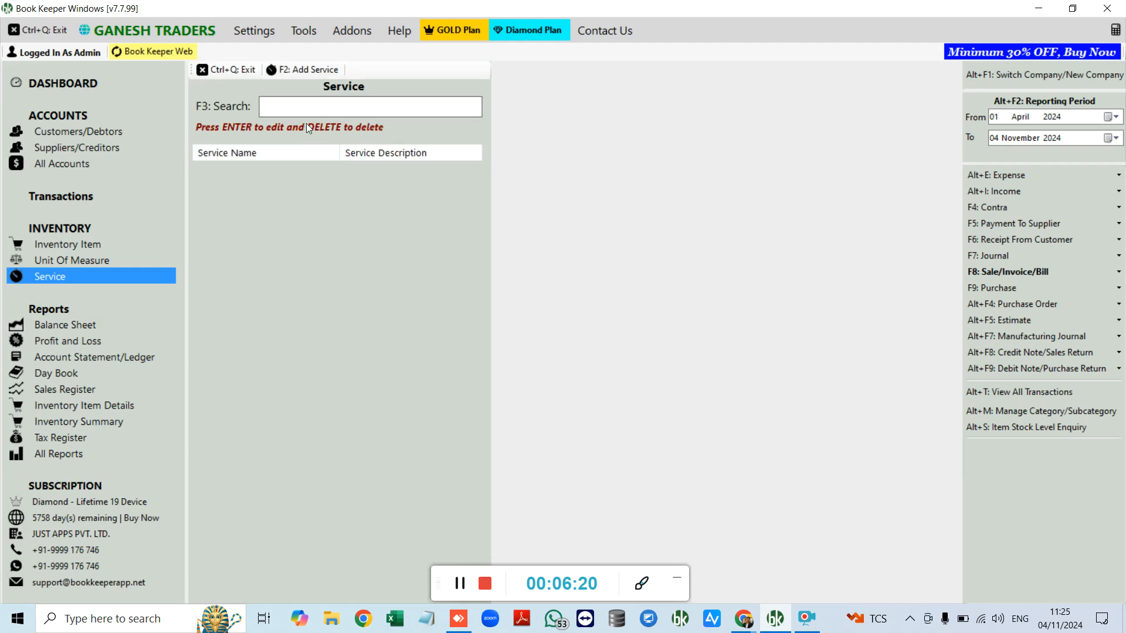
click(310, 70)
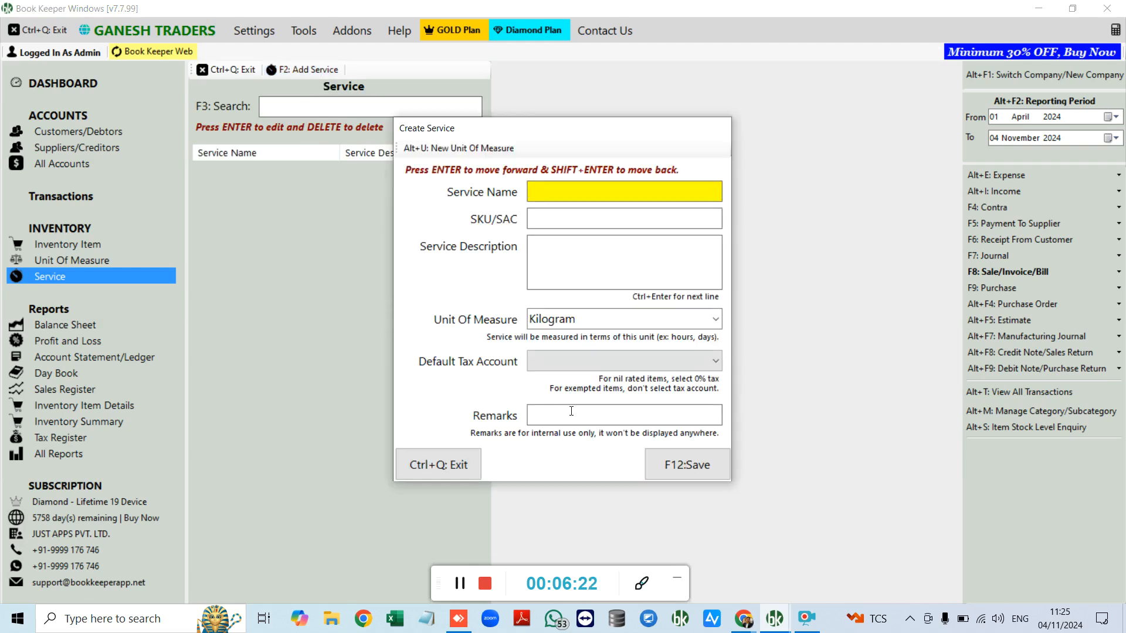
click(440, 463)
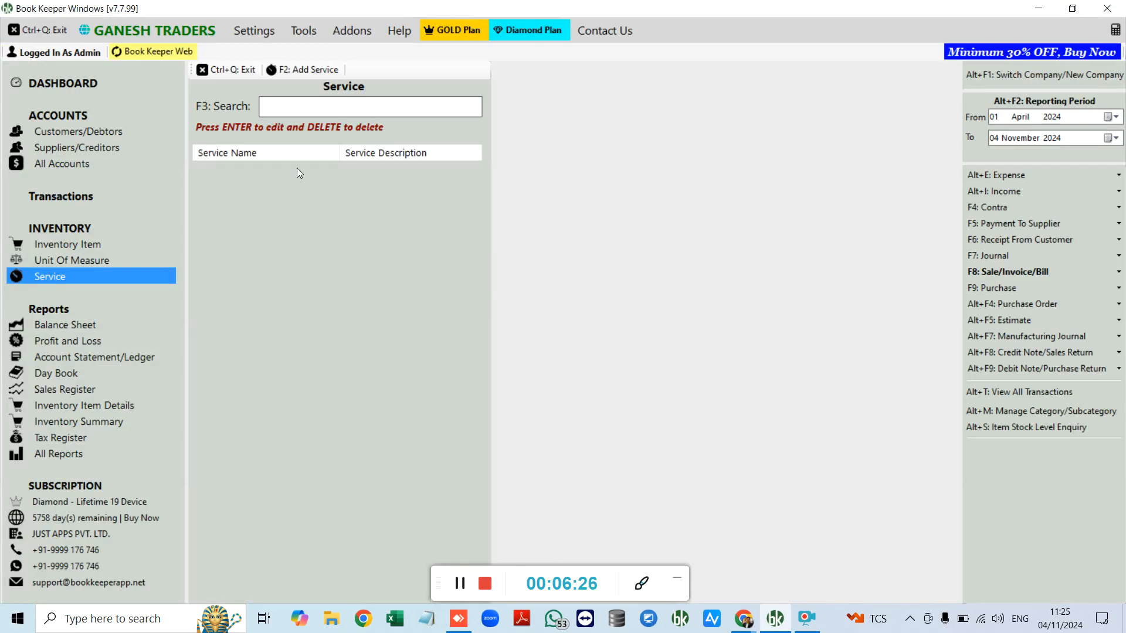
click(253, 32)
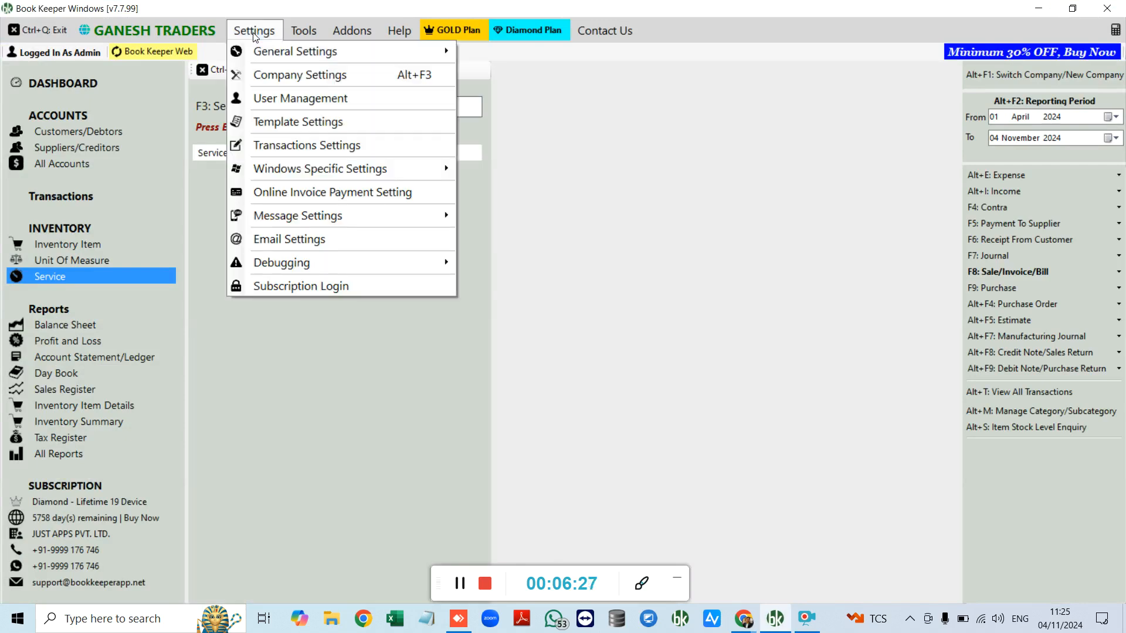
Step: In Company Settings, leave warehousing off and tick Enable GST (India) on Tax Details
click(264, 77)
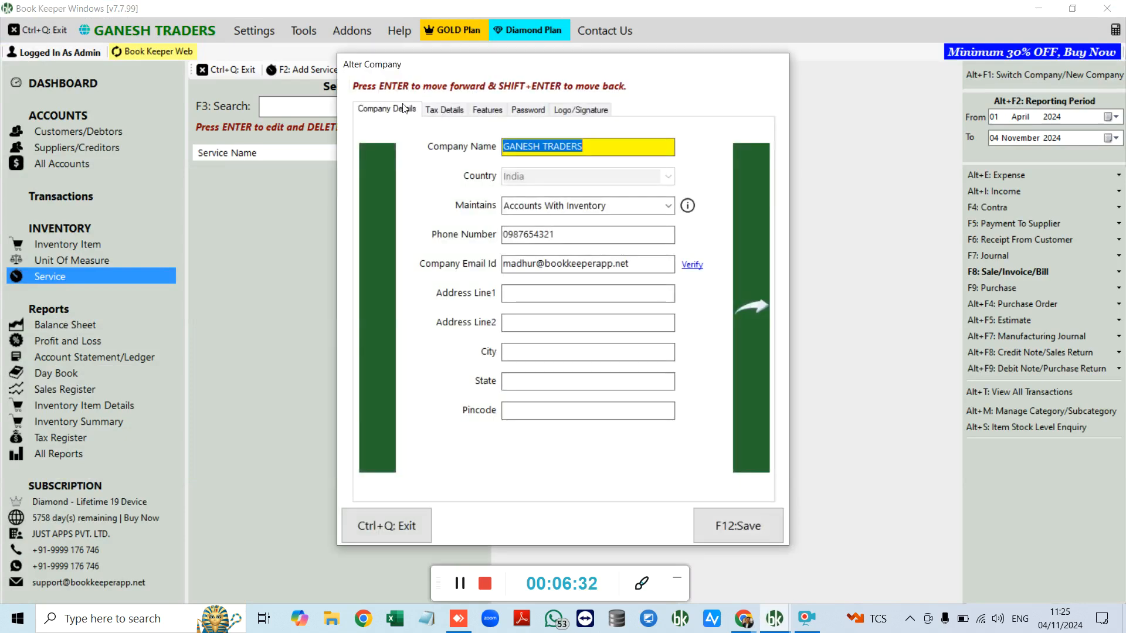
click(488, 110)
click(483, 211)
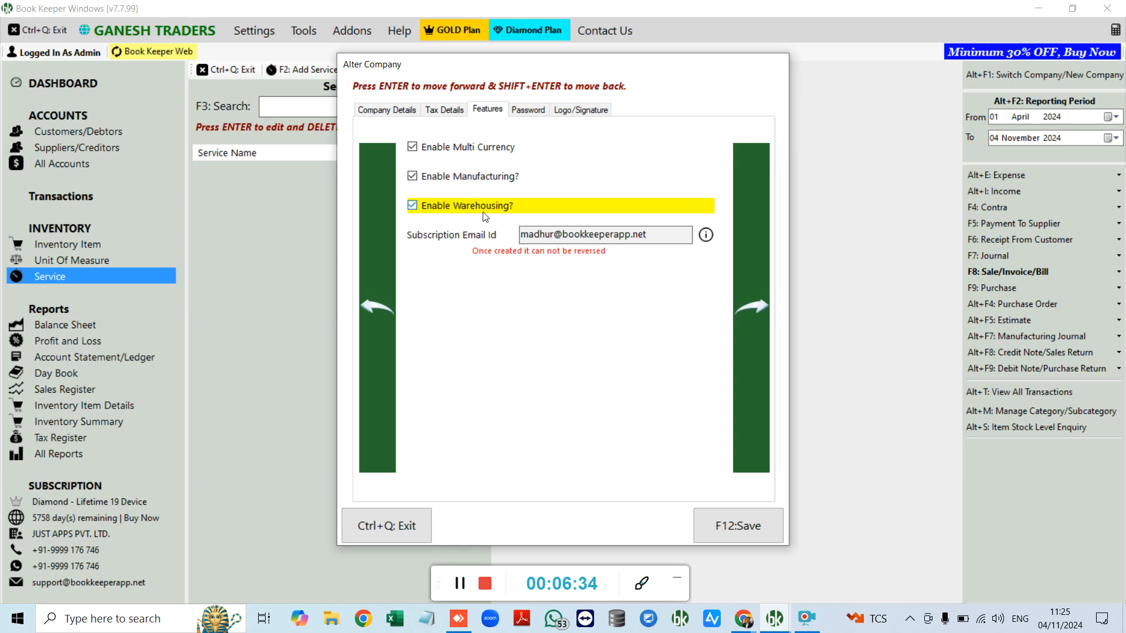
click(478, 211)
click(442, 111)
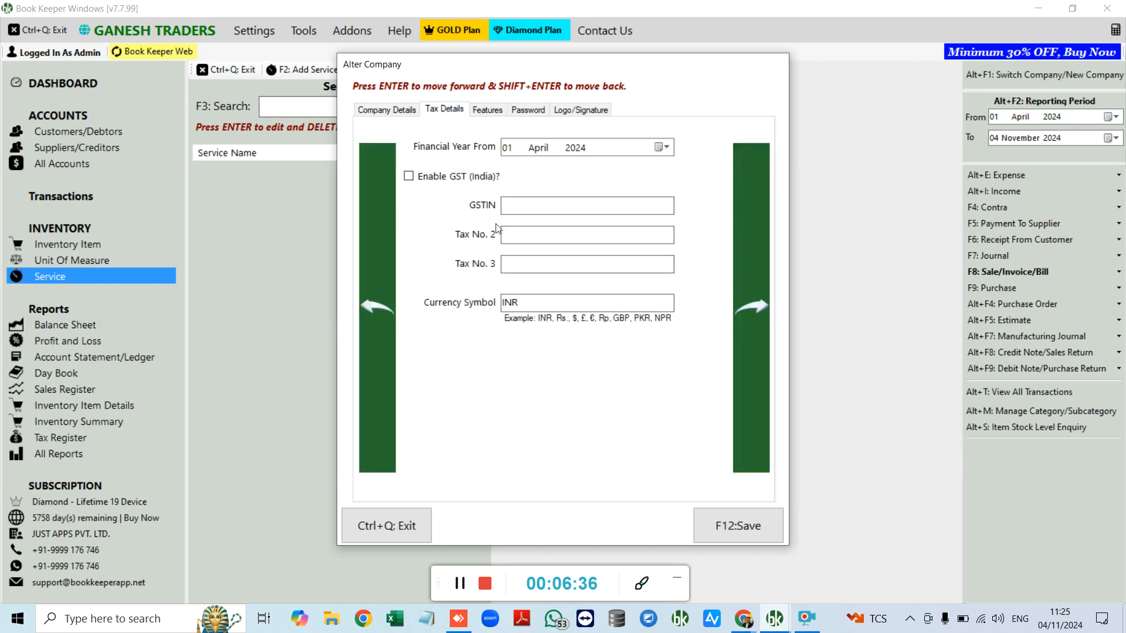
click(432, 177)
Step: Verify the company email and save the settings, accepting the GSTIN warning
click(760, 528)
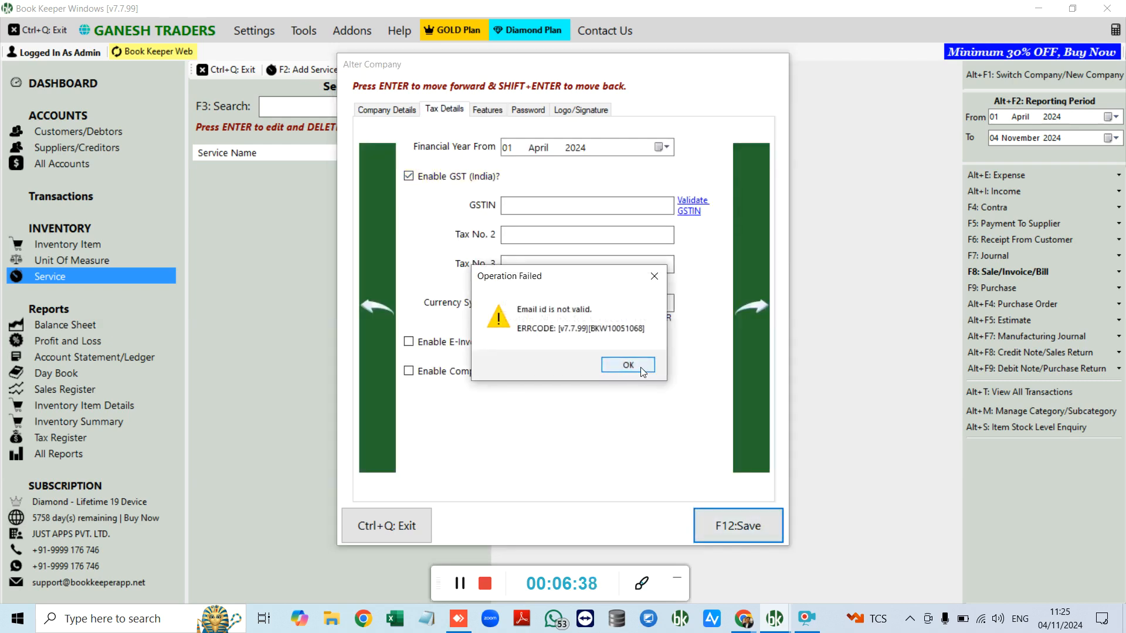
click(640, 367)
click(693, 269)
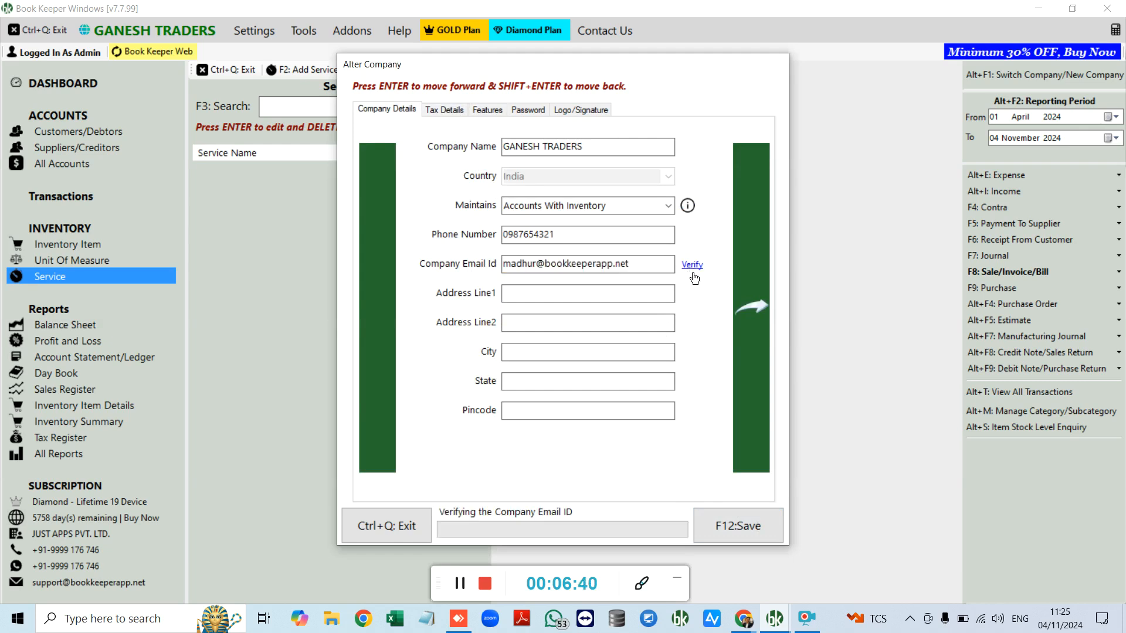
click(760, 529)
click(539, 362)
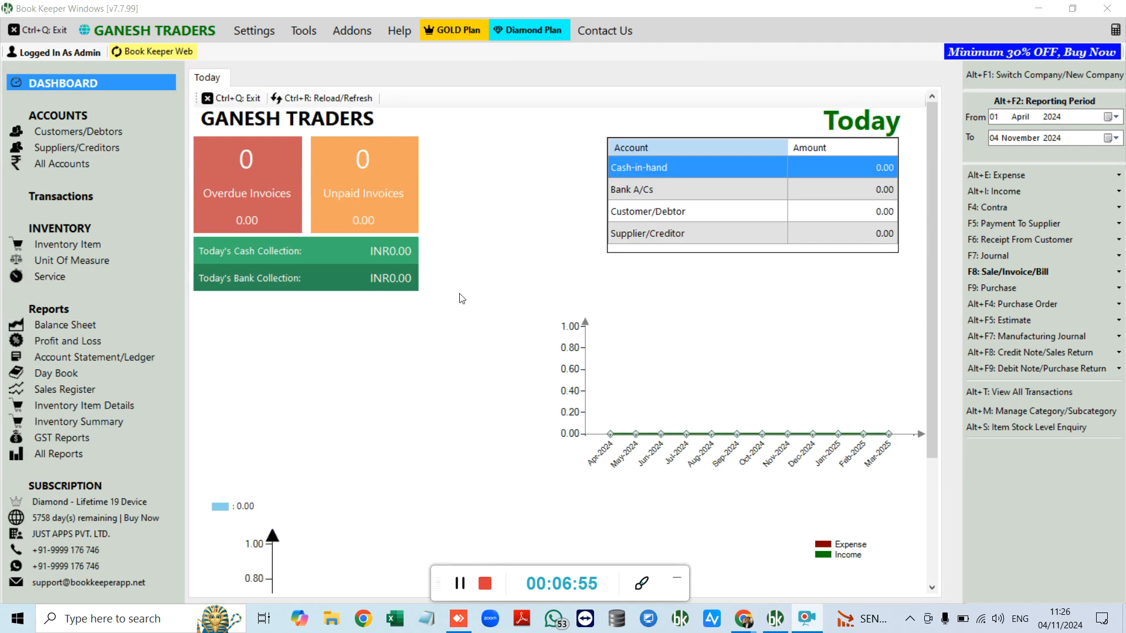
Step: Create a new Sales/Invoice/Bill voucher from the Transactions window
click(83, 197)
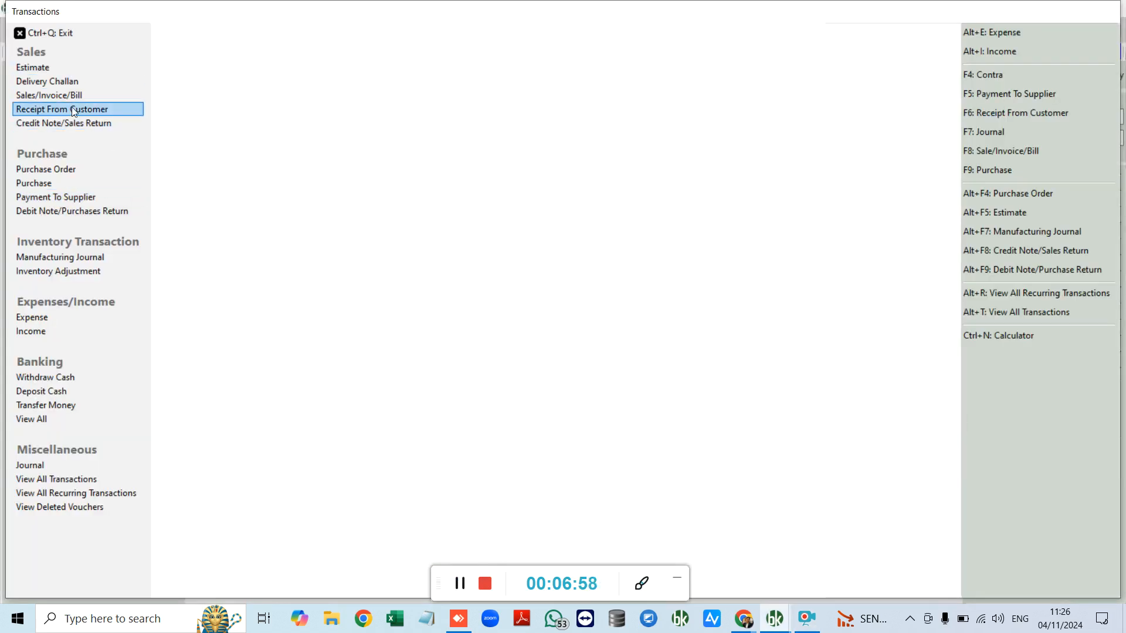
click(89, 97)
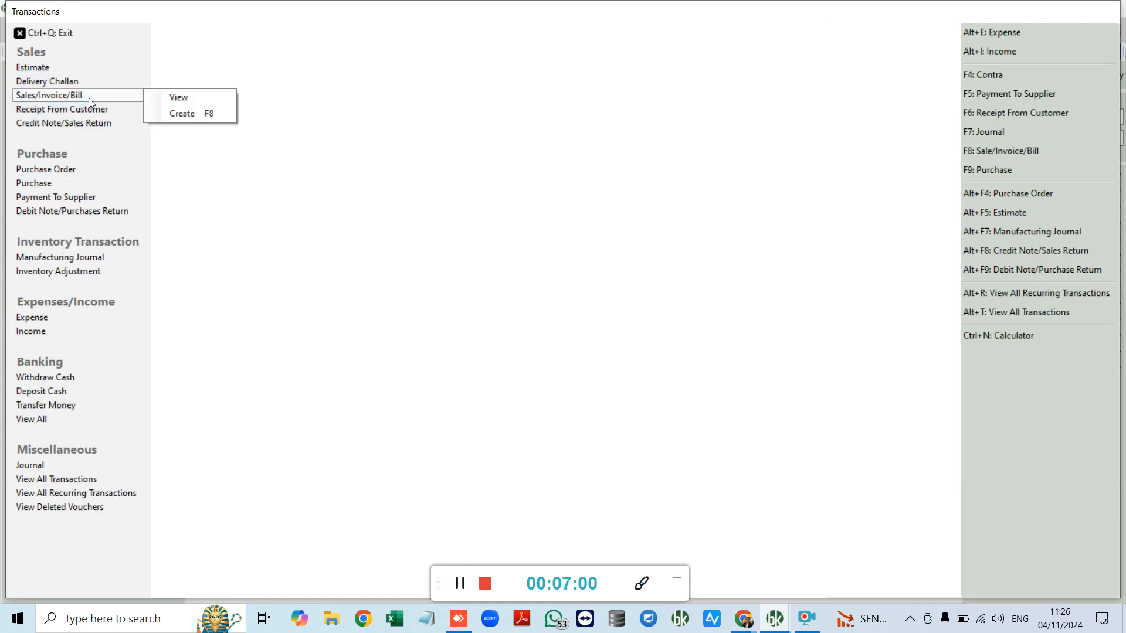
click(201, 113)
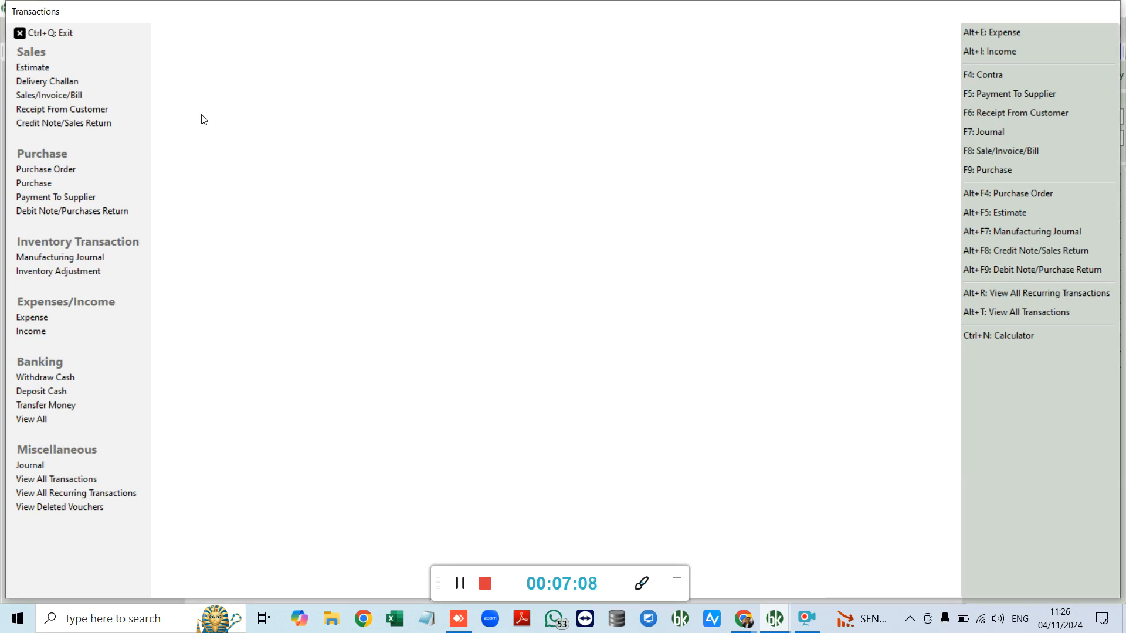
Step: Set the invoice customer to Customer A and the place of supply to Delhi
key(Return)
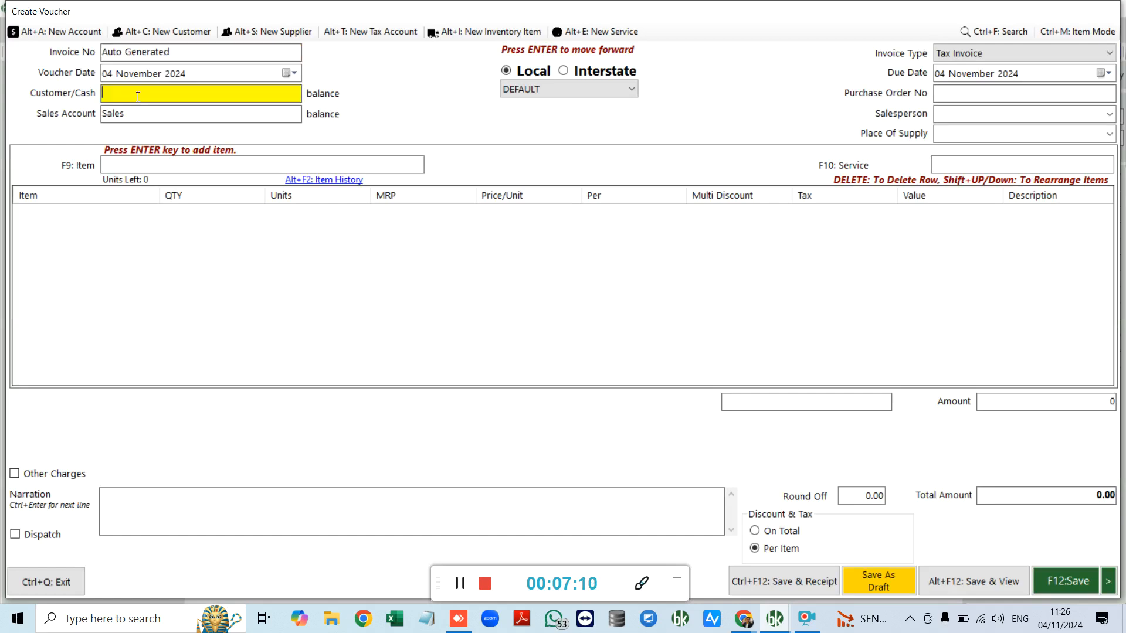
text(as)
key(Return)
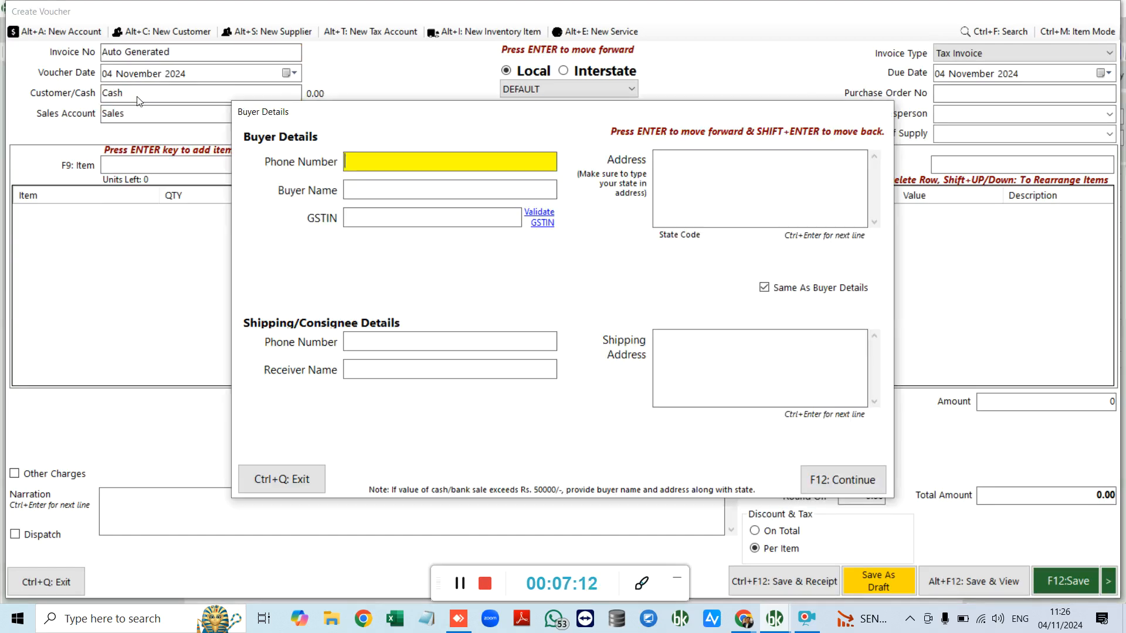
key(ctrl+q)
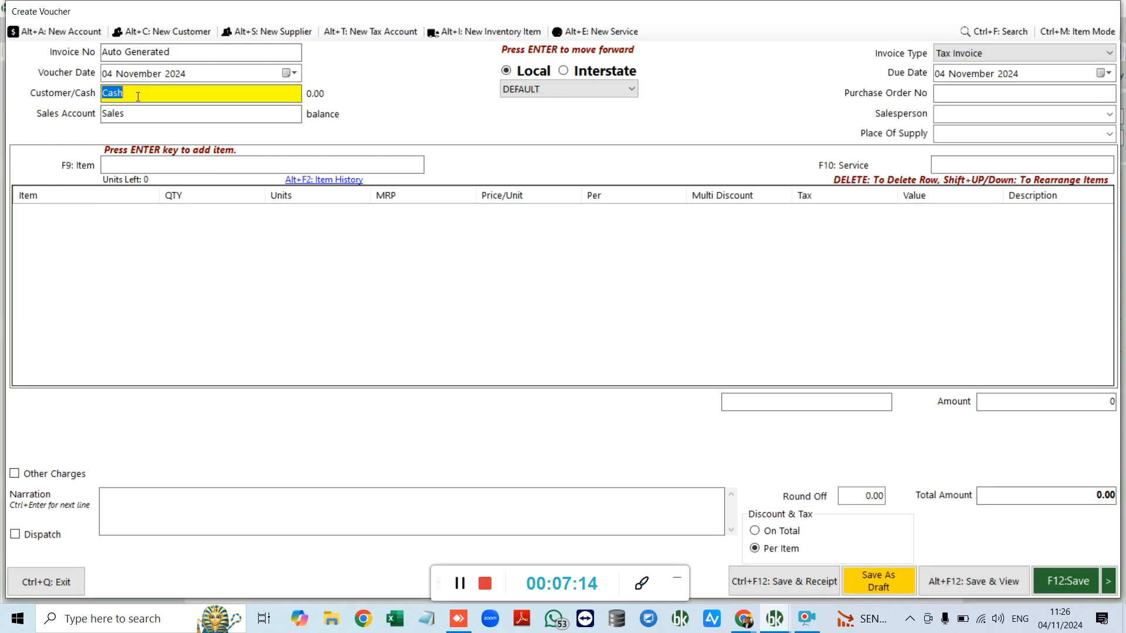
text(cu)
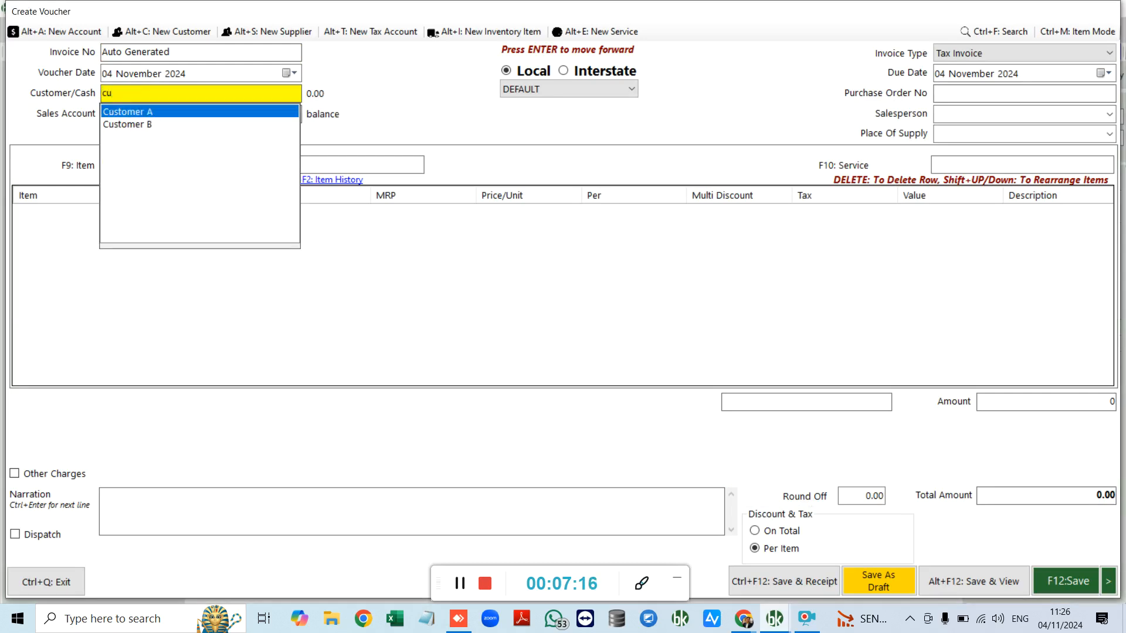
click(221, 110)
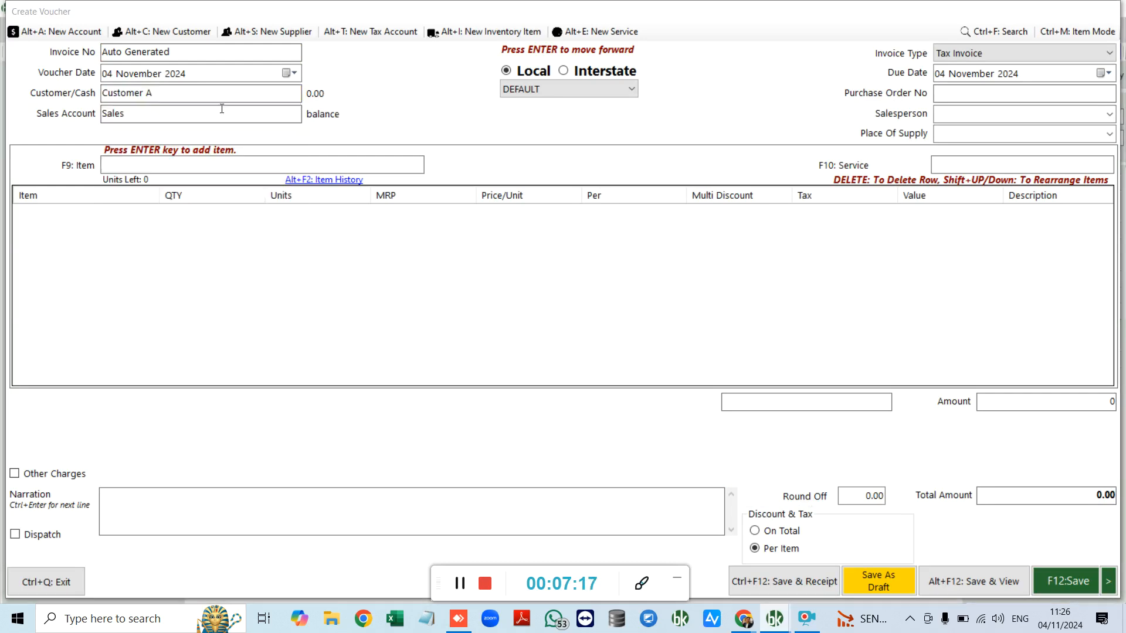
click(965, 135)
text(delhi)
key(Return)
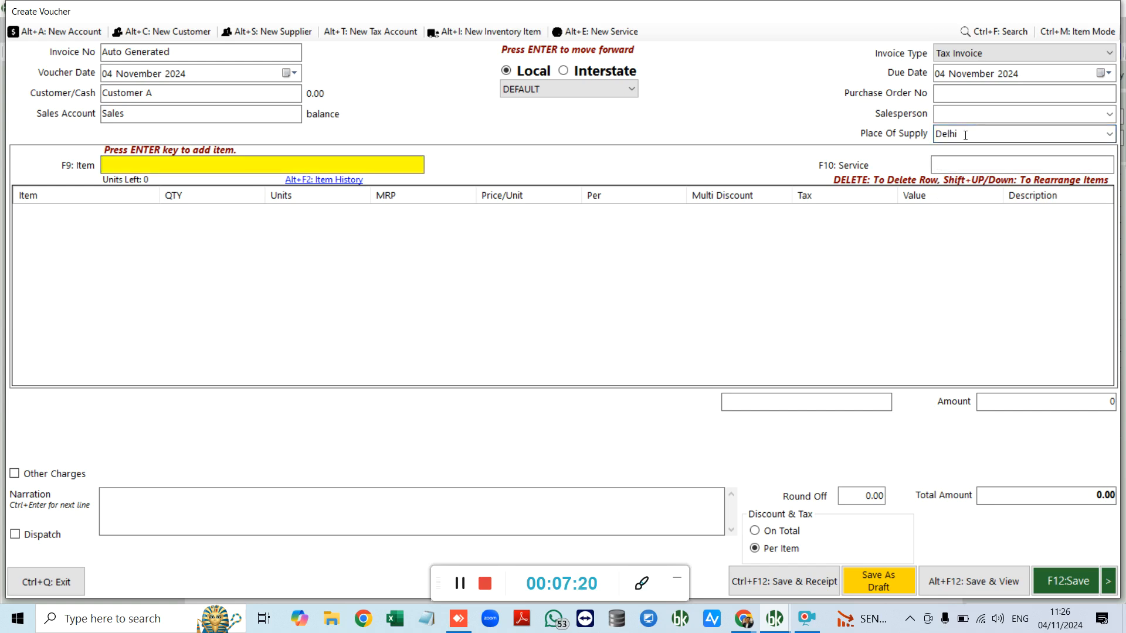
Step: Add one Samsung TV at 14000 and apply GST@12%, bringing the total to 15680
key(Down)
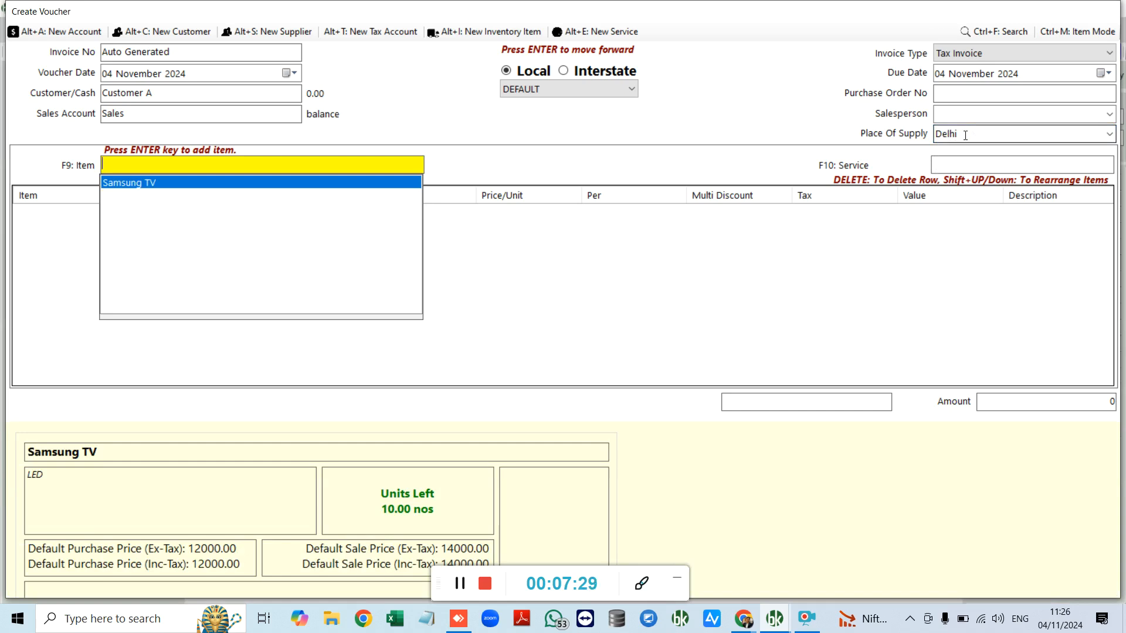
key(Return)
key(Return)
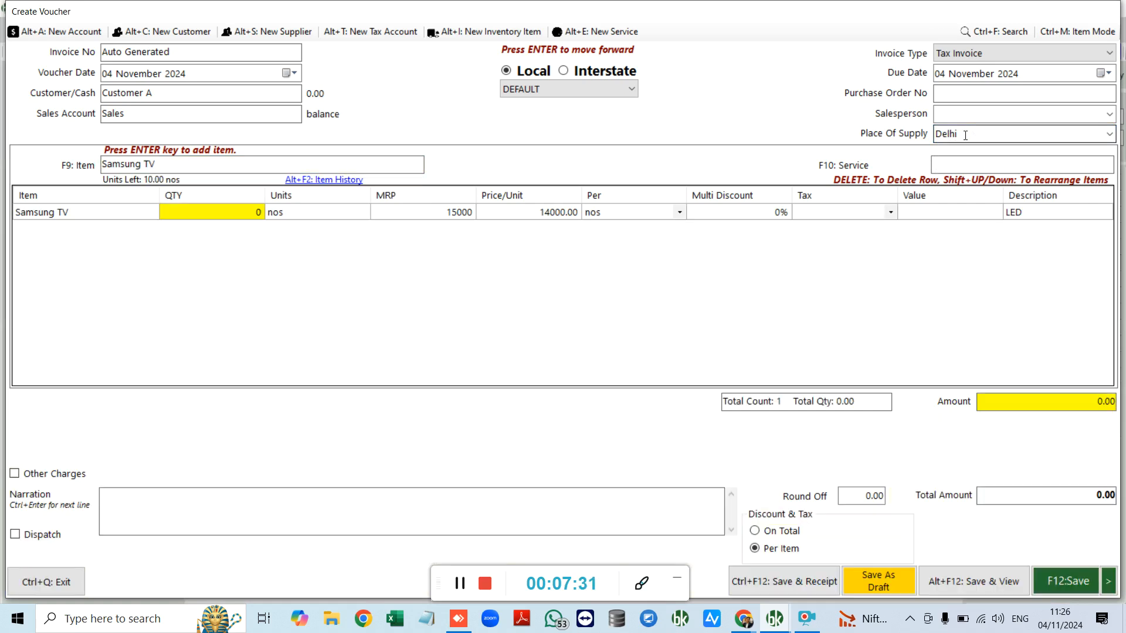
text(1)
key(Return)
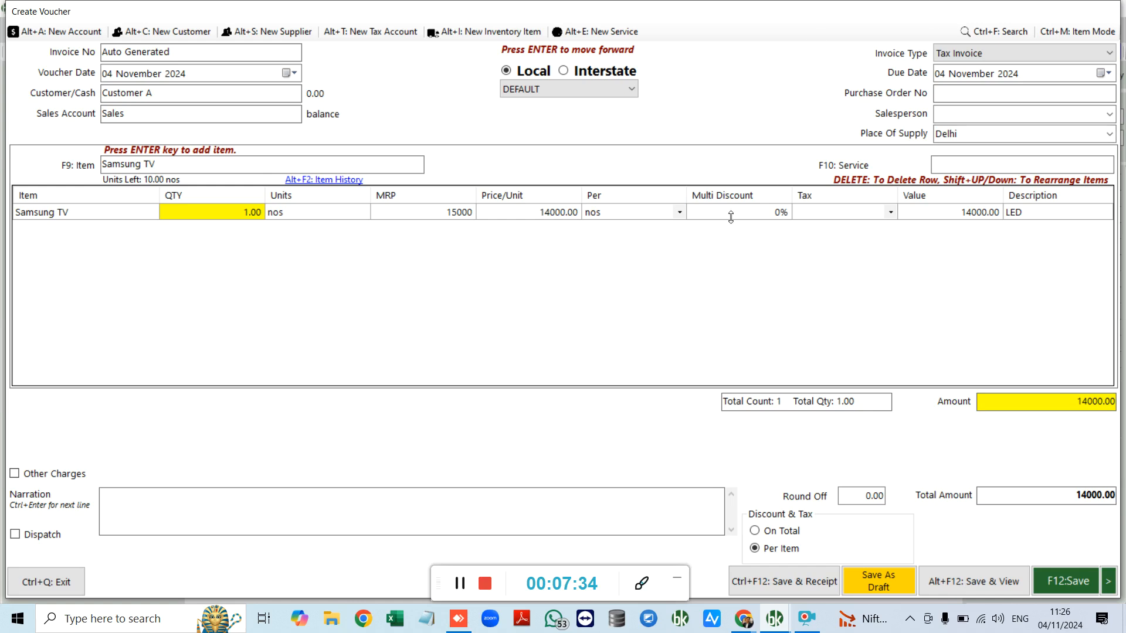
click(893, 215)
click(891, 214)
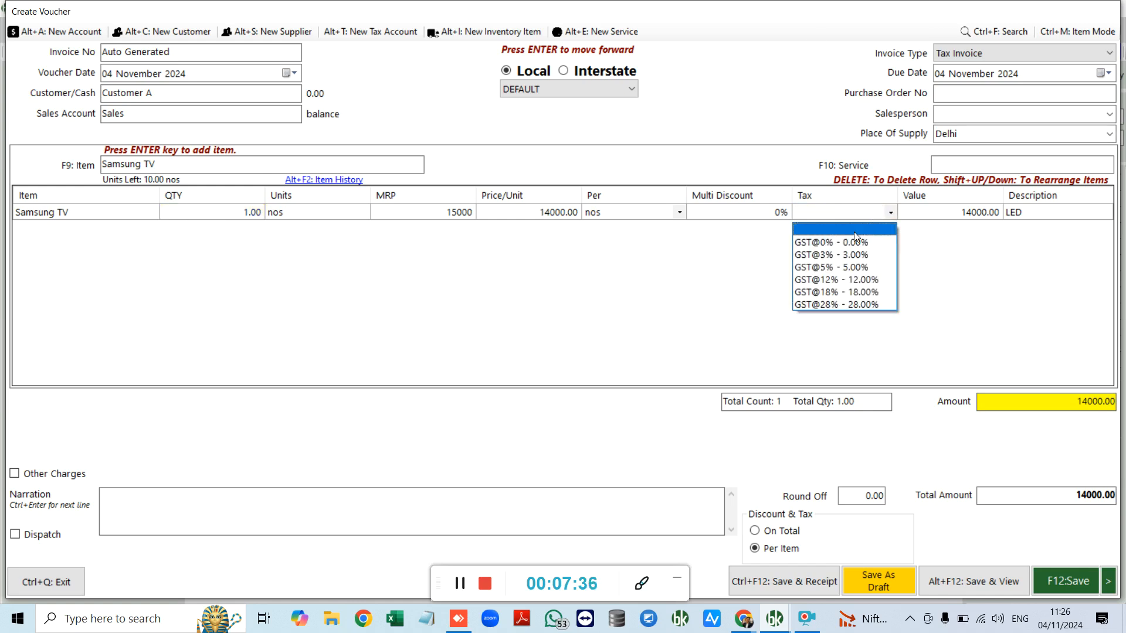
click(837, 265)
key(Return)
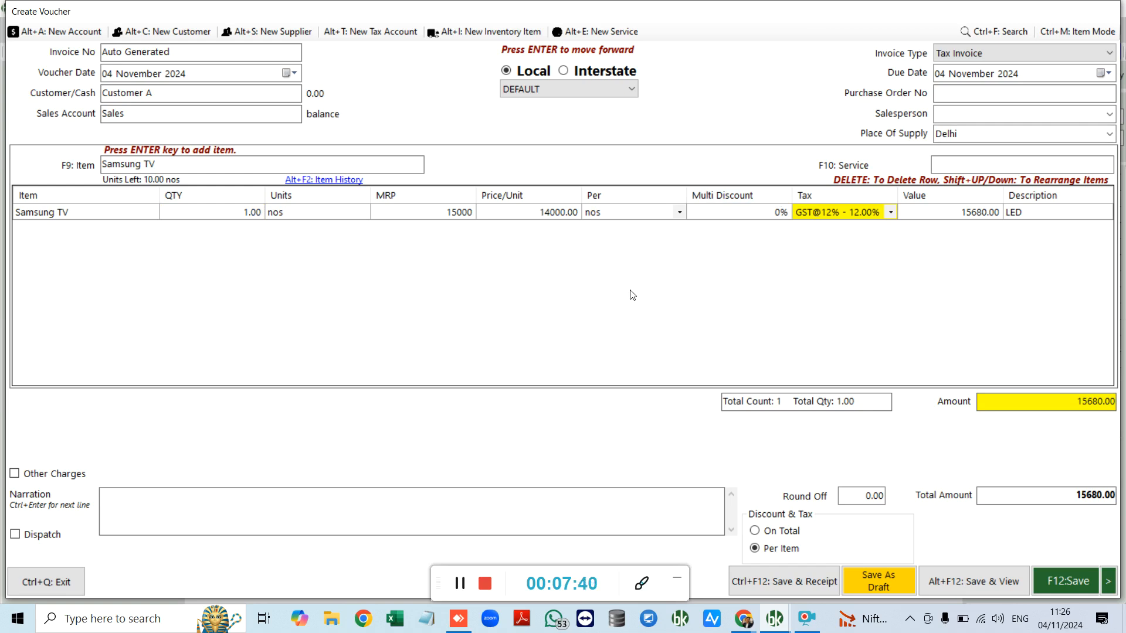
Step: Save the sales invoice and view it
click(211, 168)
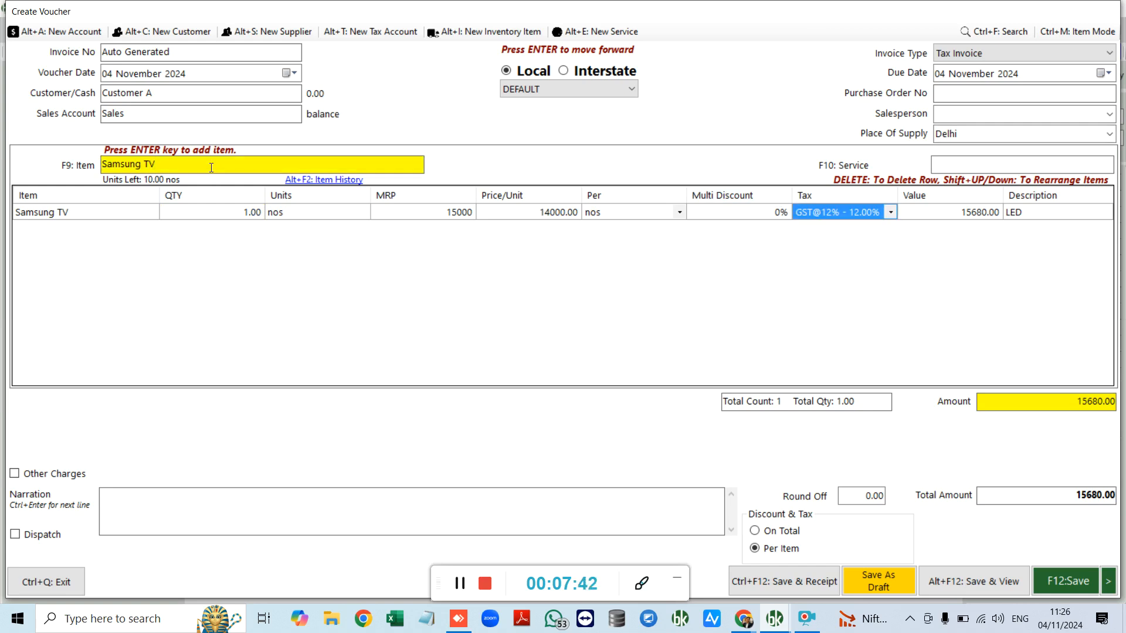
click(962, 161)
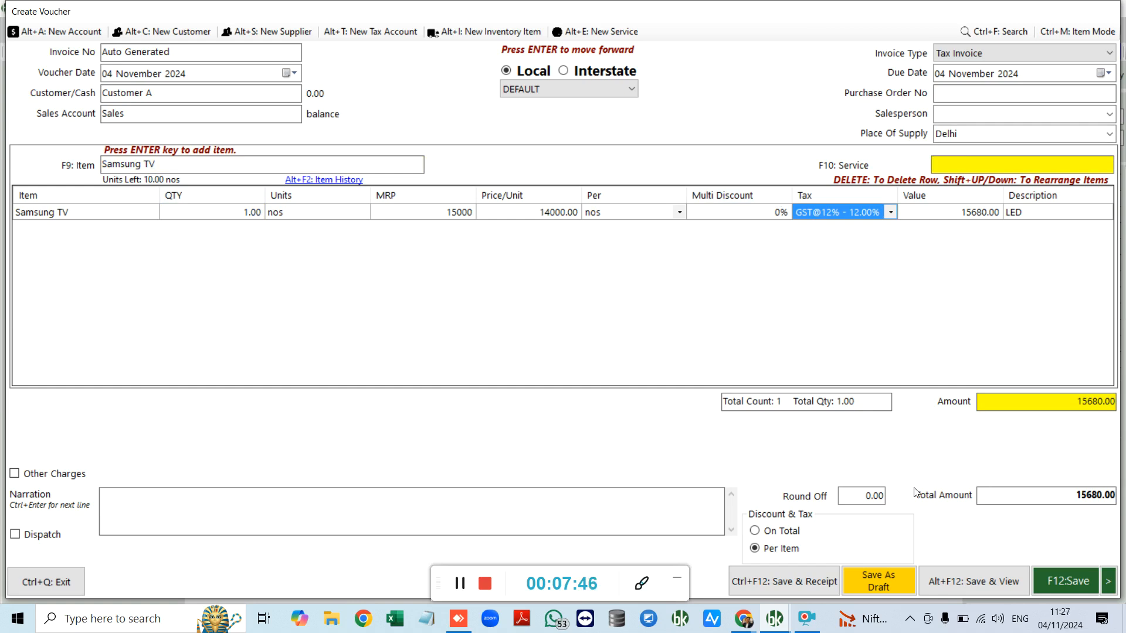
click(997, 582)
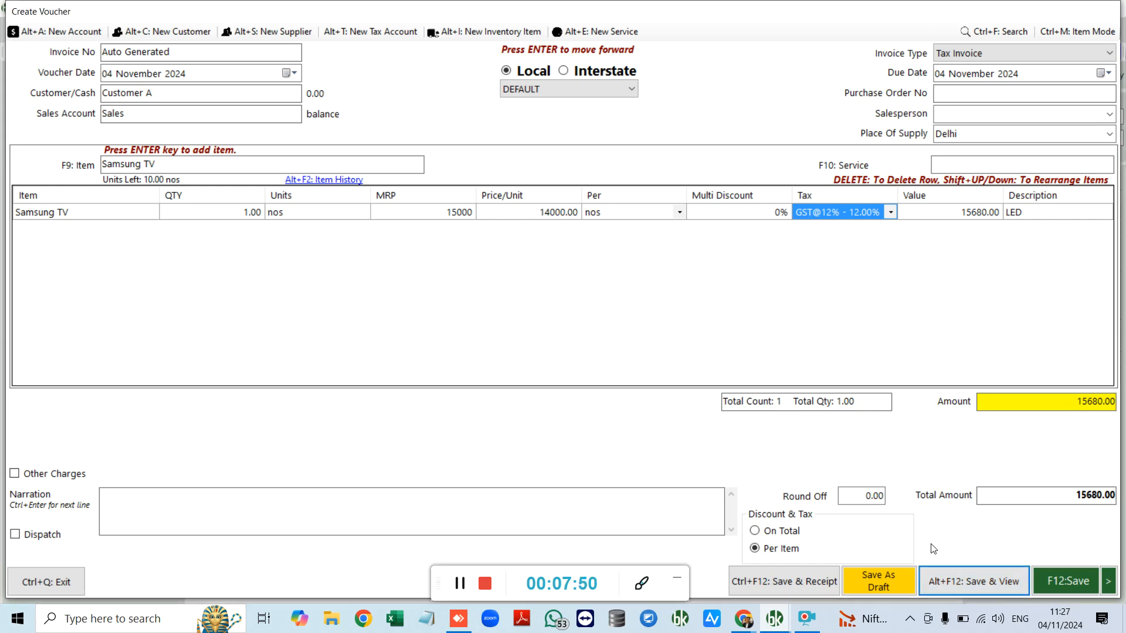
Step: Leave Number Of Copies at None and exit the INV1 preview to the dashboard
key(Return)
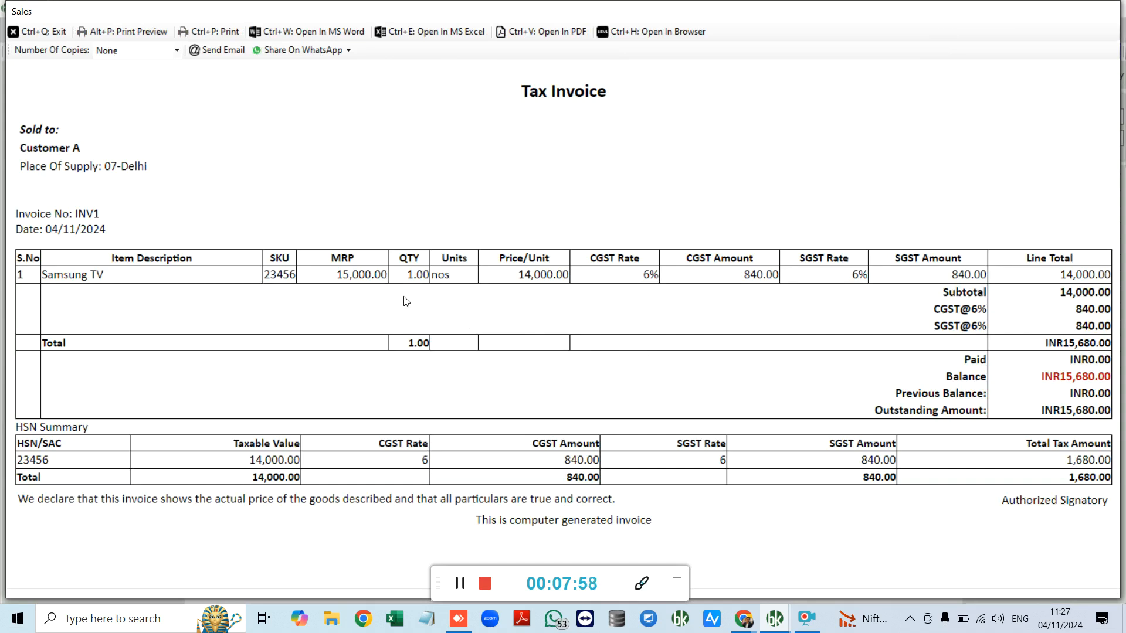
click(143, 50)
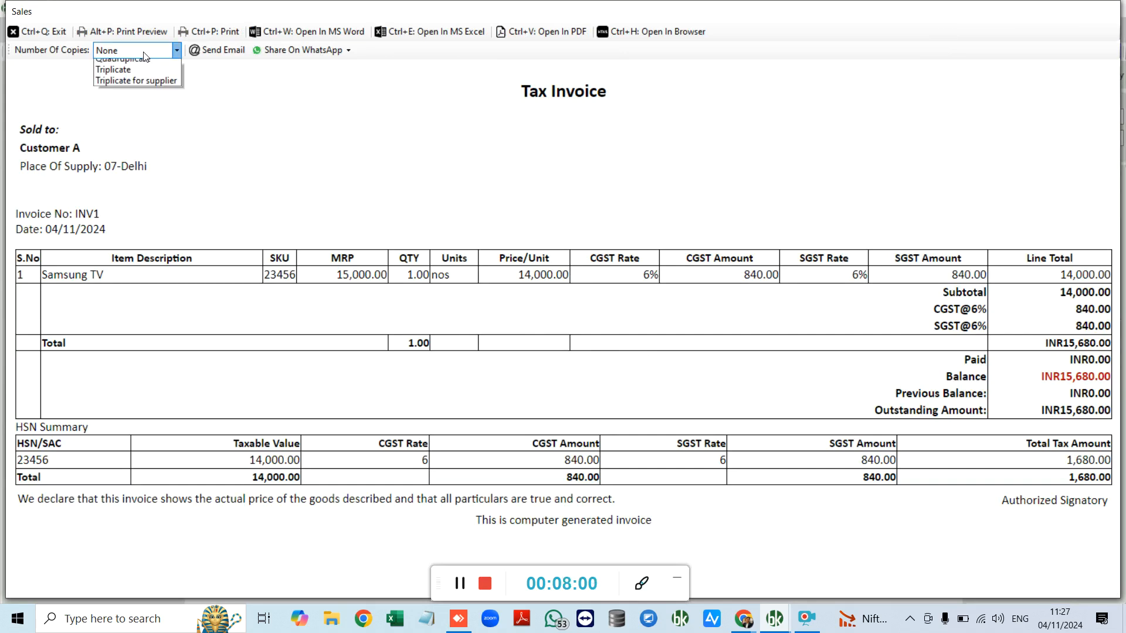
click(143, 52)
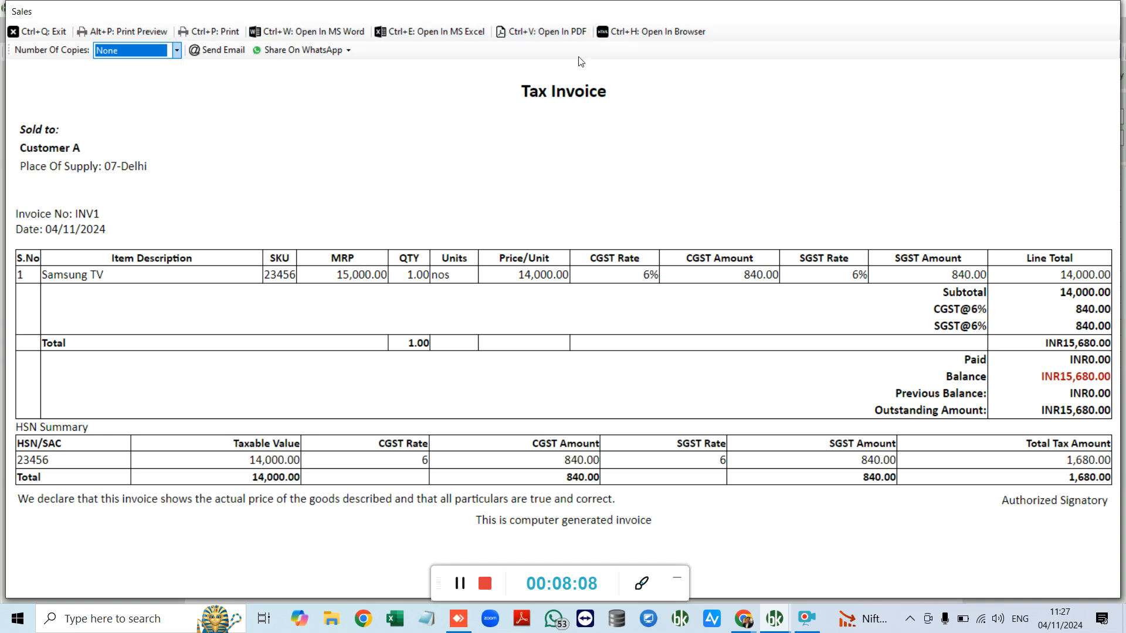
key(ctrl+q)
key(ctrl+q)
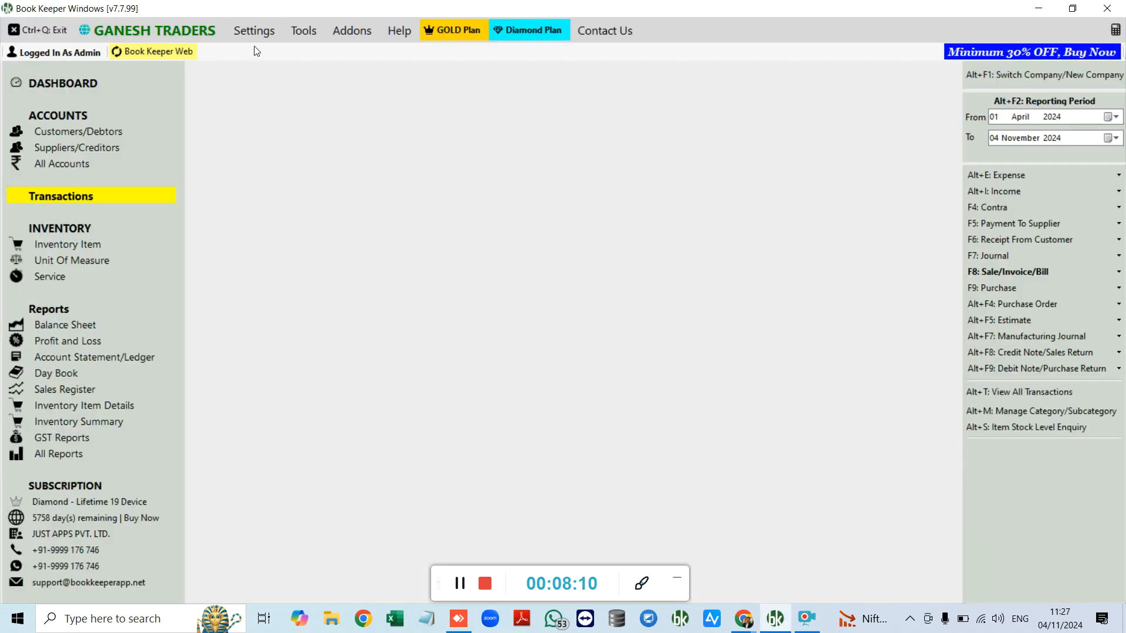
click(255, 32)
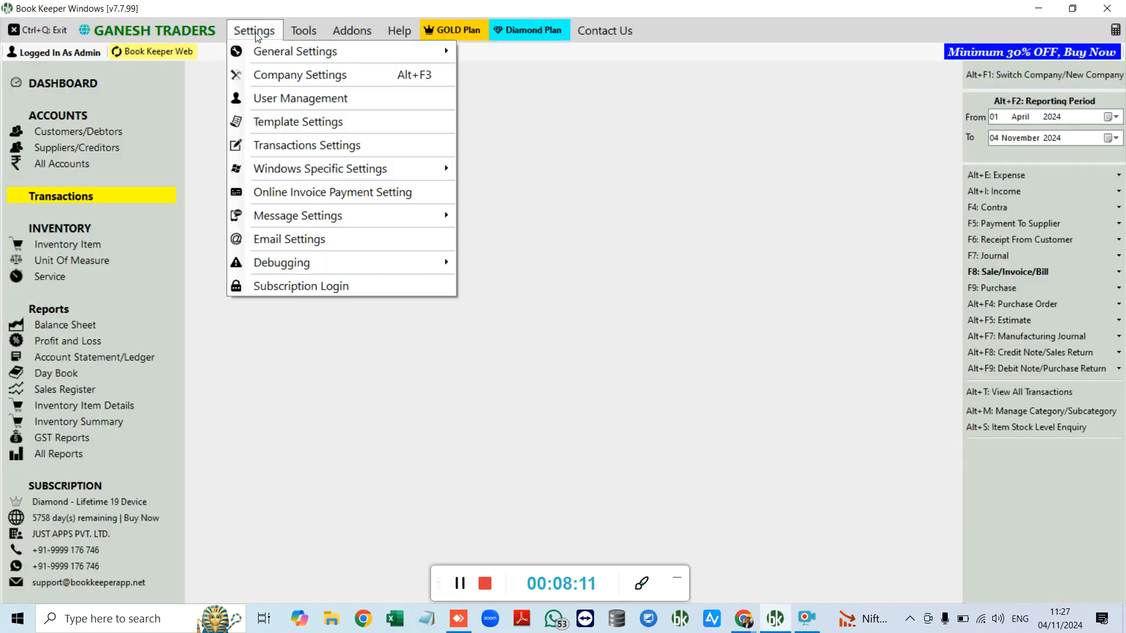
click(287, 123)
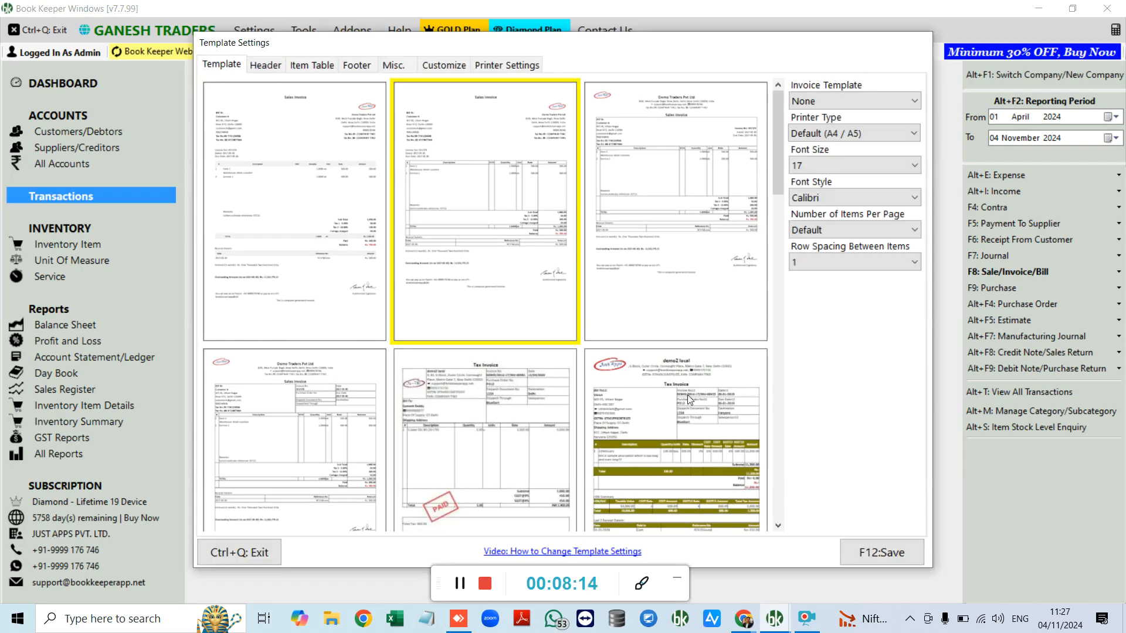
scroll(328, 134, down, 8)
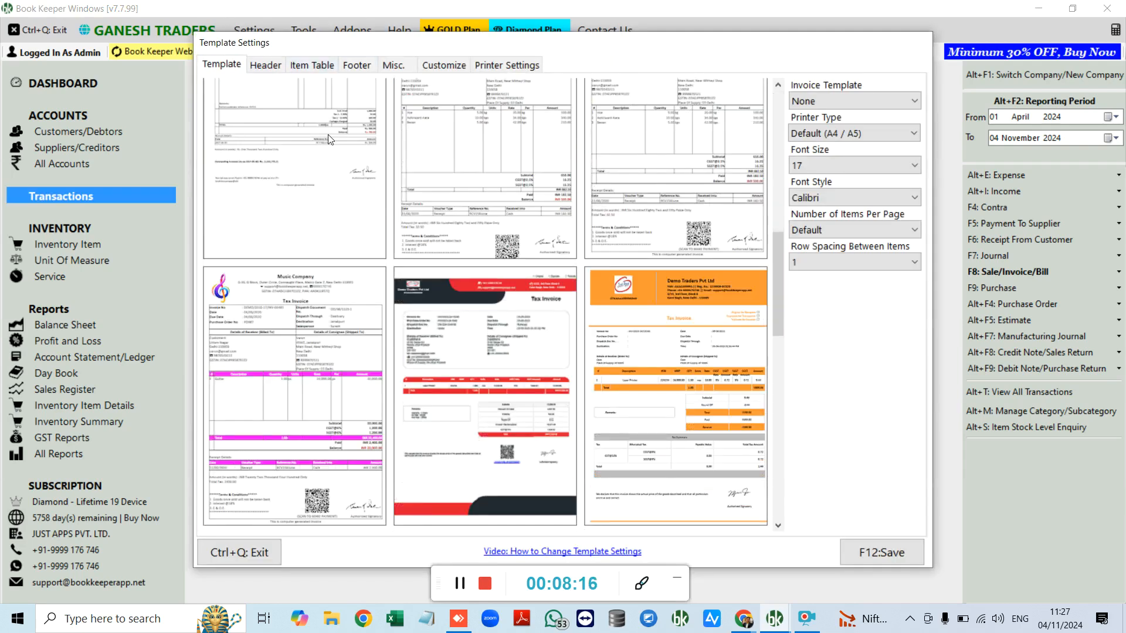
click(275, 66)
click(312, 65)
click(356, 65)
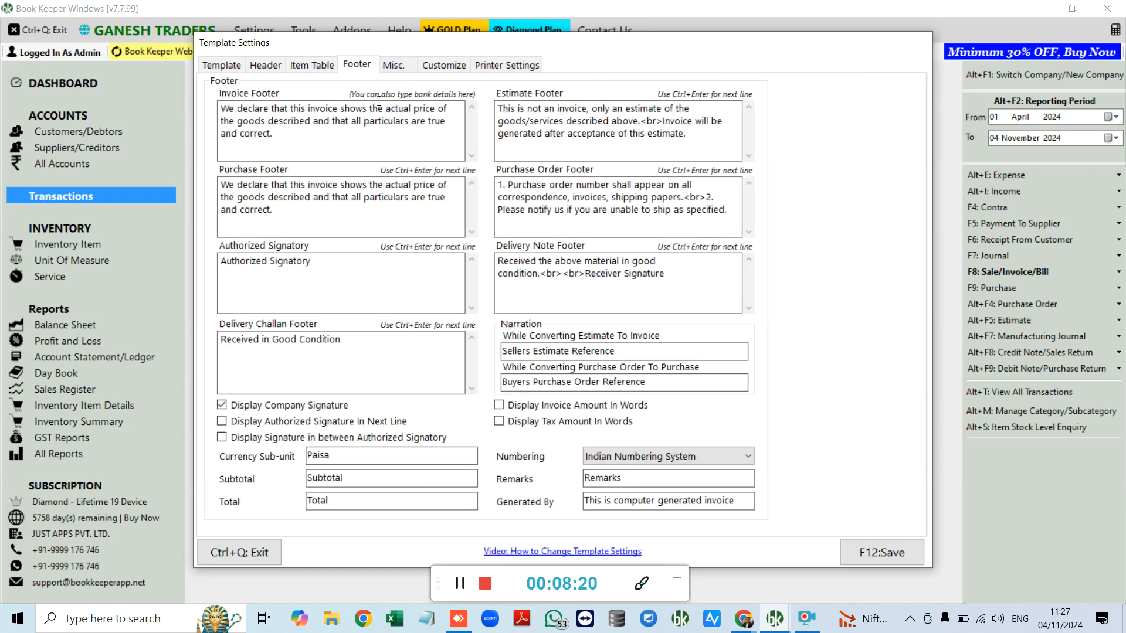
click(253, 549)
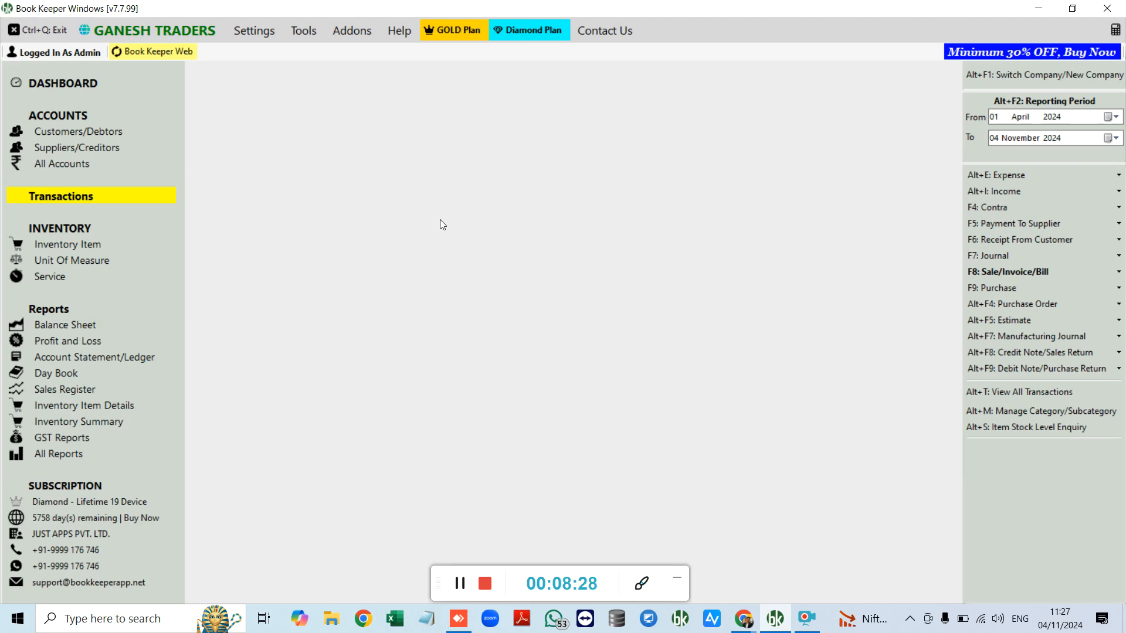
Step: Review all transactions on the mirrored phone app, then open All Accounts in BookKeeper
click(459, 619)
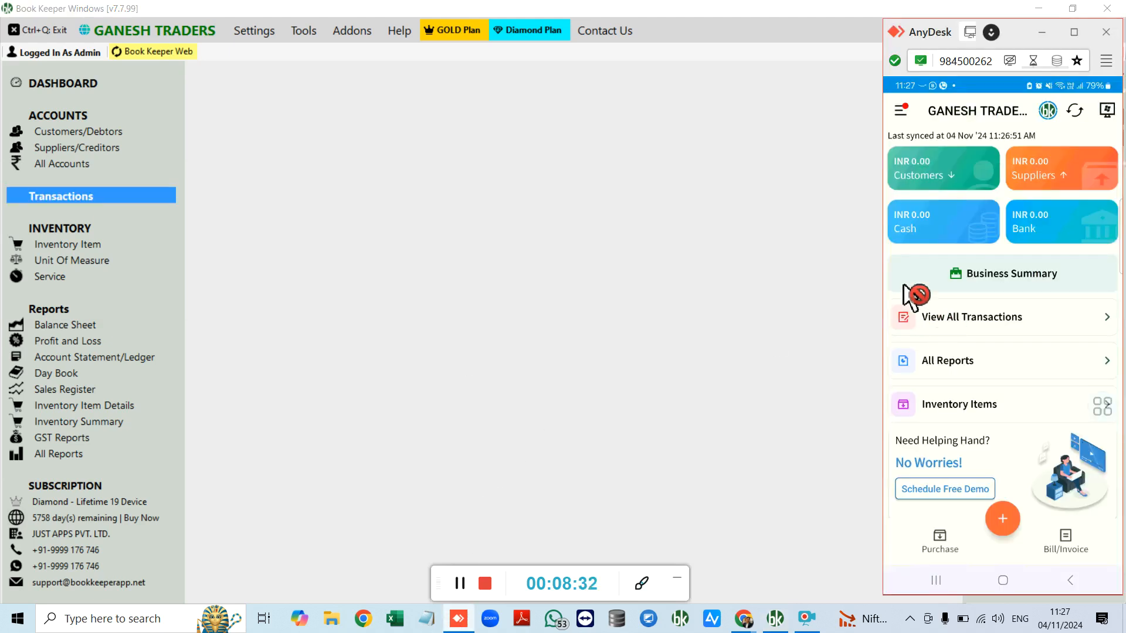
click(906, 299)
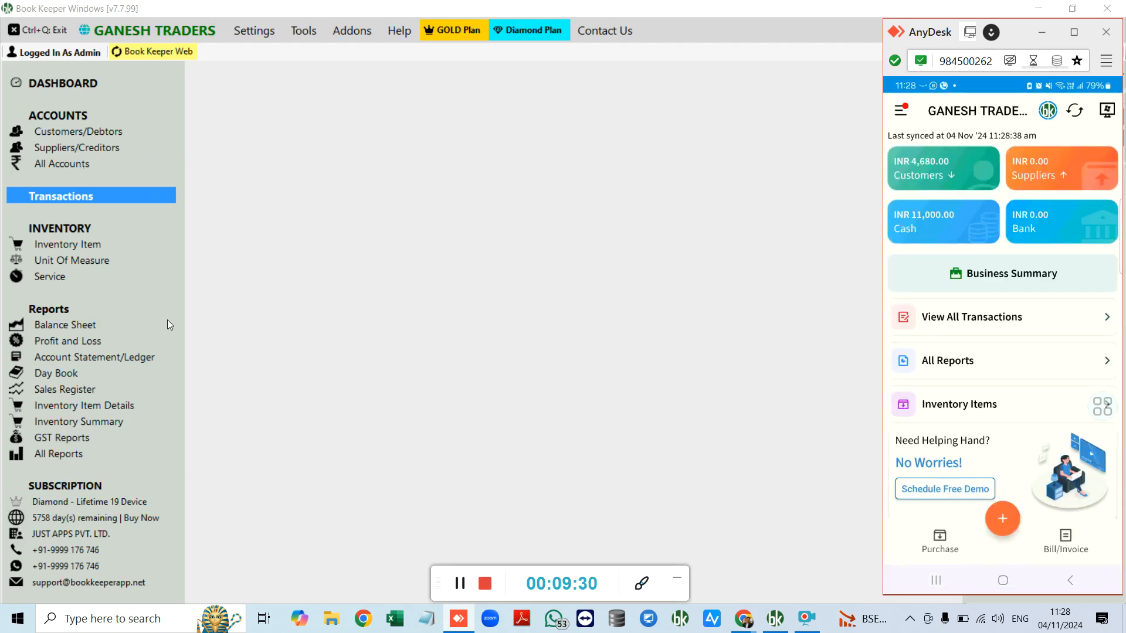
click(82, 163)
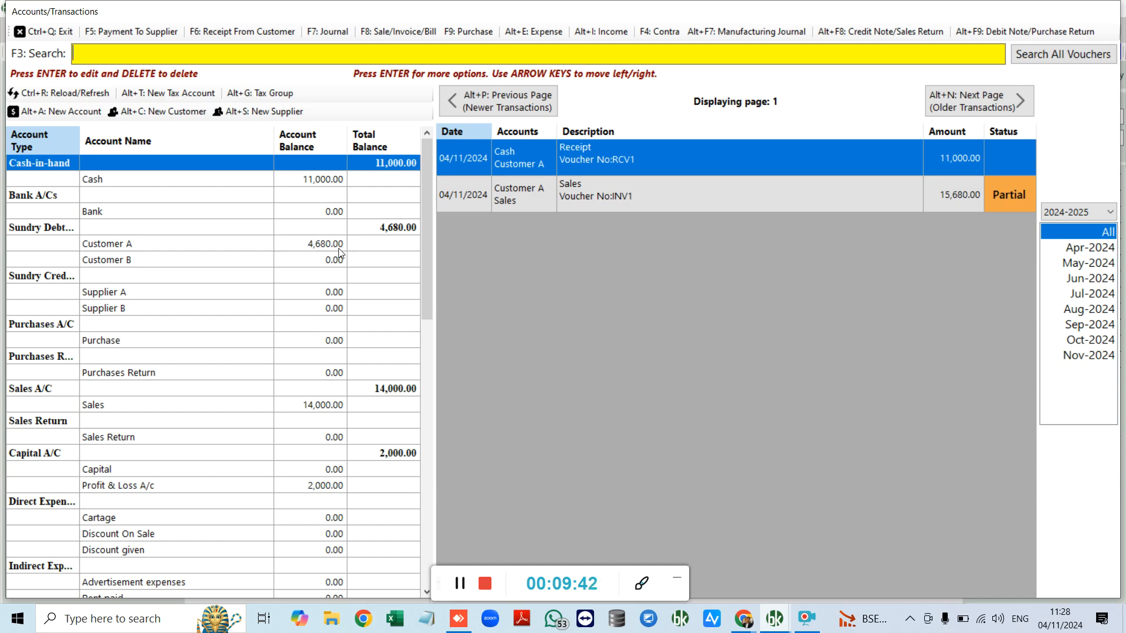
Step: Exit the Accounts/Transactions window and bring up the Manufacturing Journal options
click(57, 34)
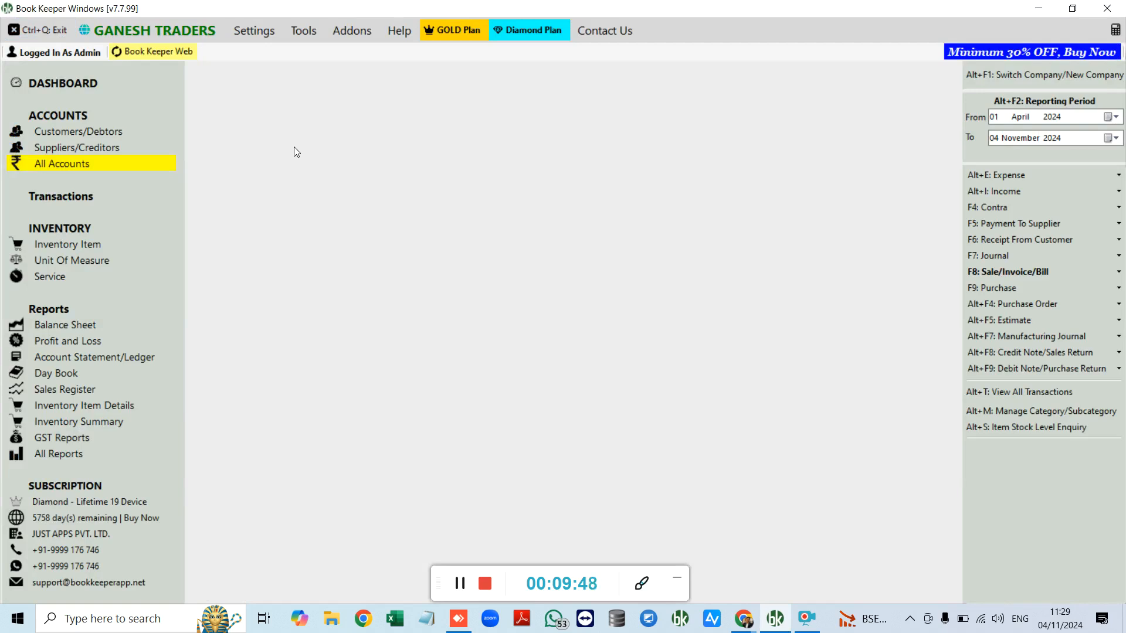
click(983, 336)
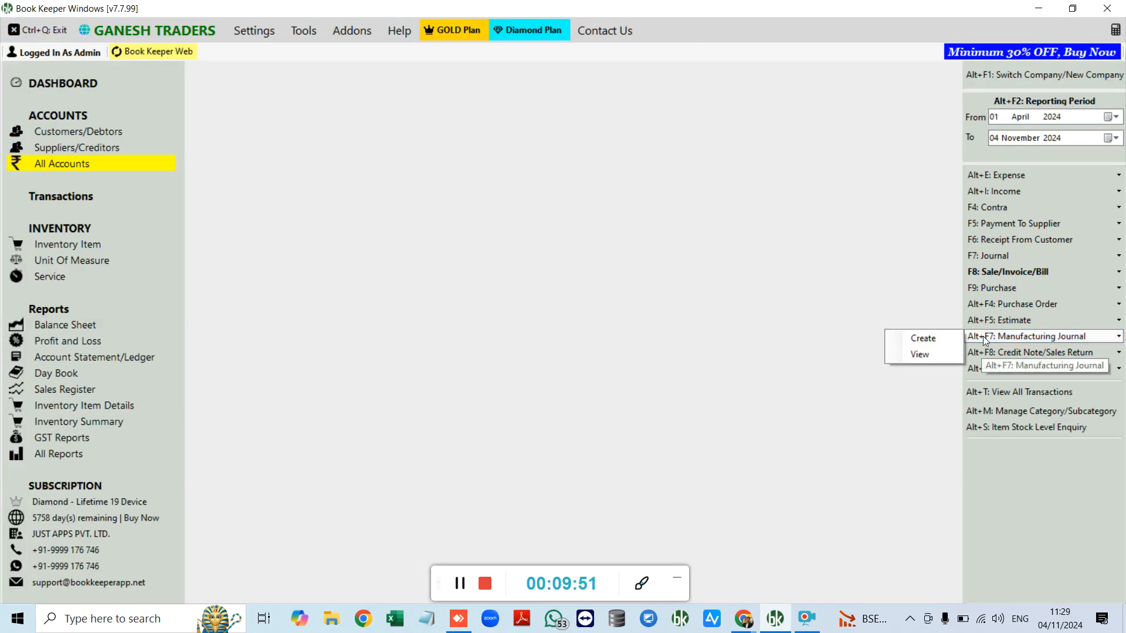
Step: Inspect a blank Manufacturing Journal, exit unsaved, and open the Inventory Items list
click(939, 338)
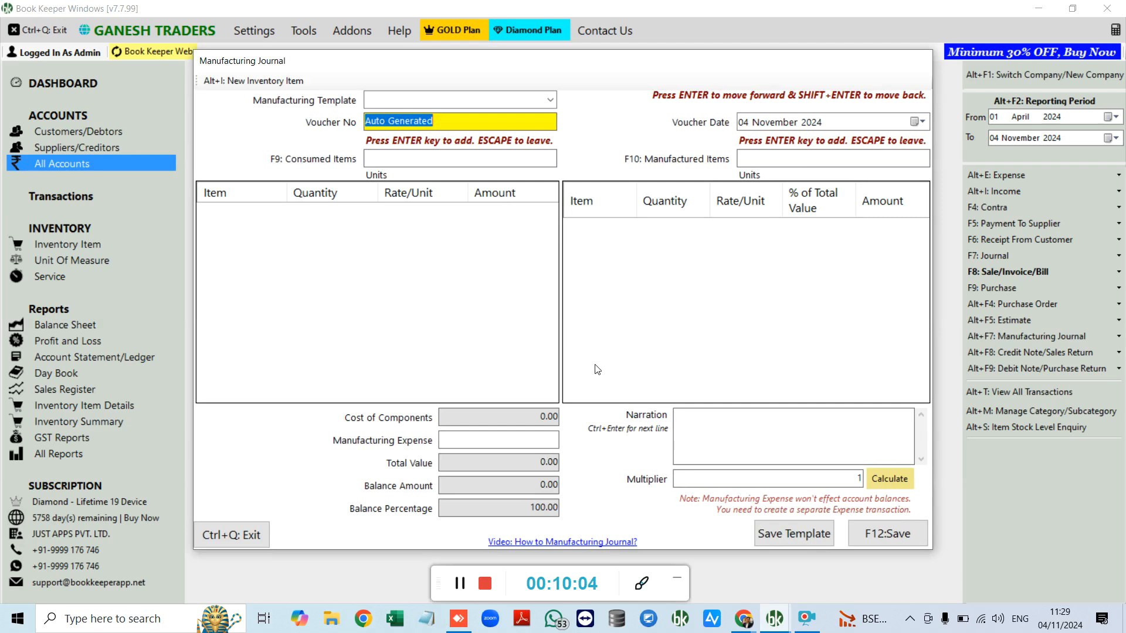
click(512, 439)
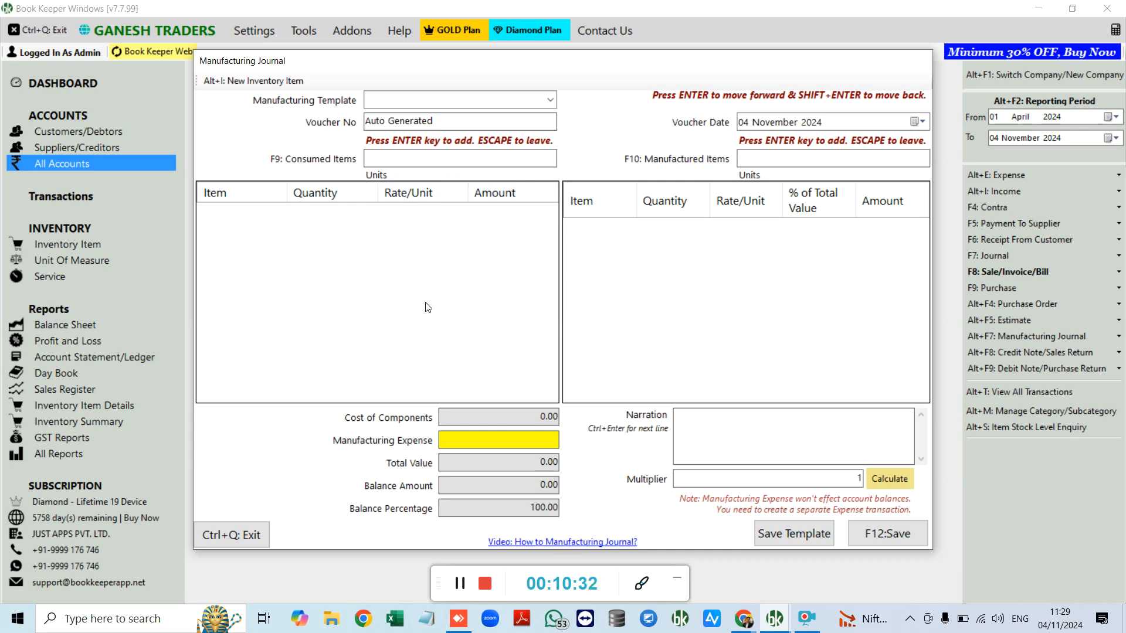
click(415, 160)
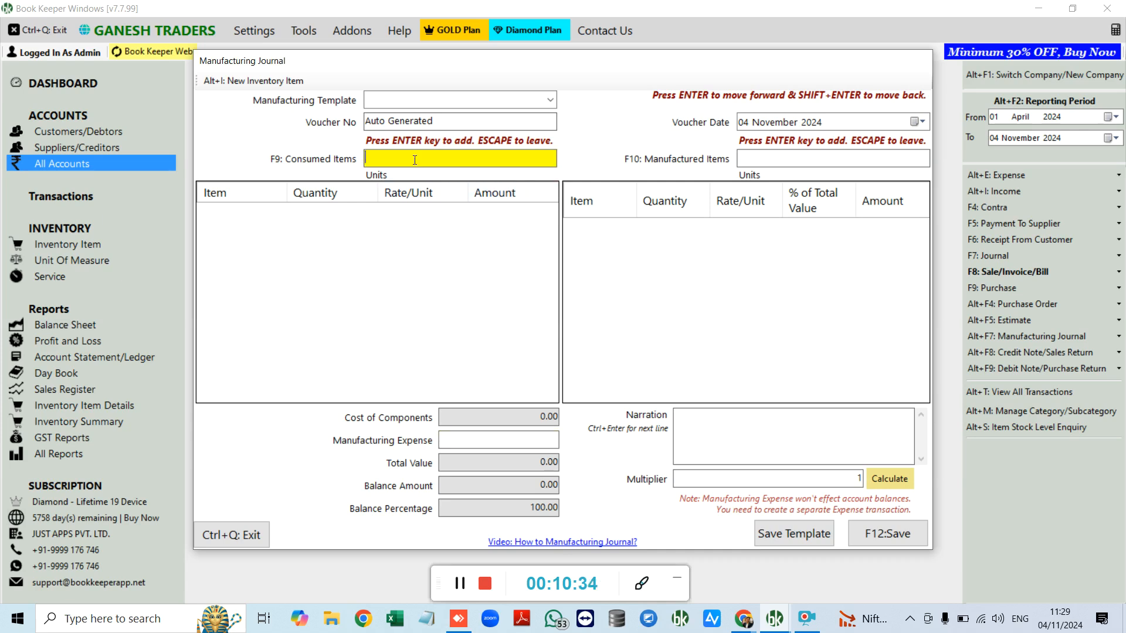
click(760, 163)
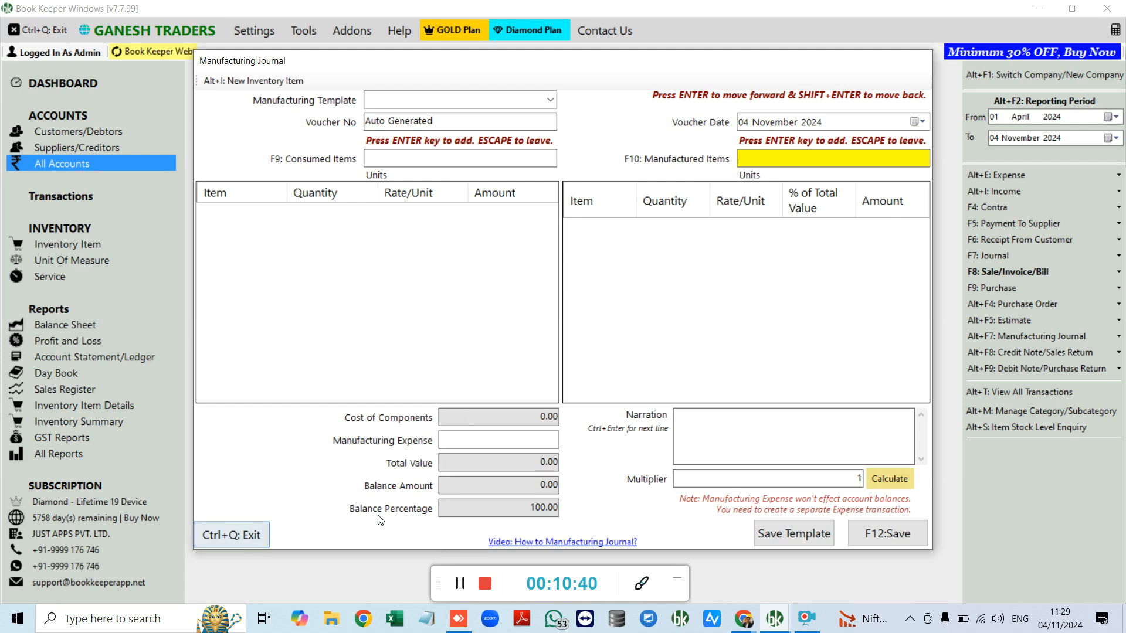
click(266, 534)
click(88, 242)
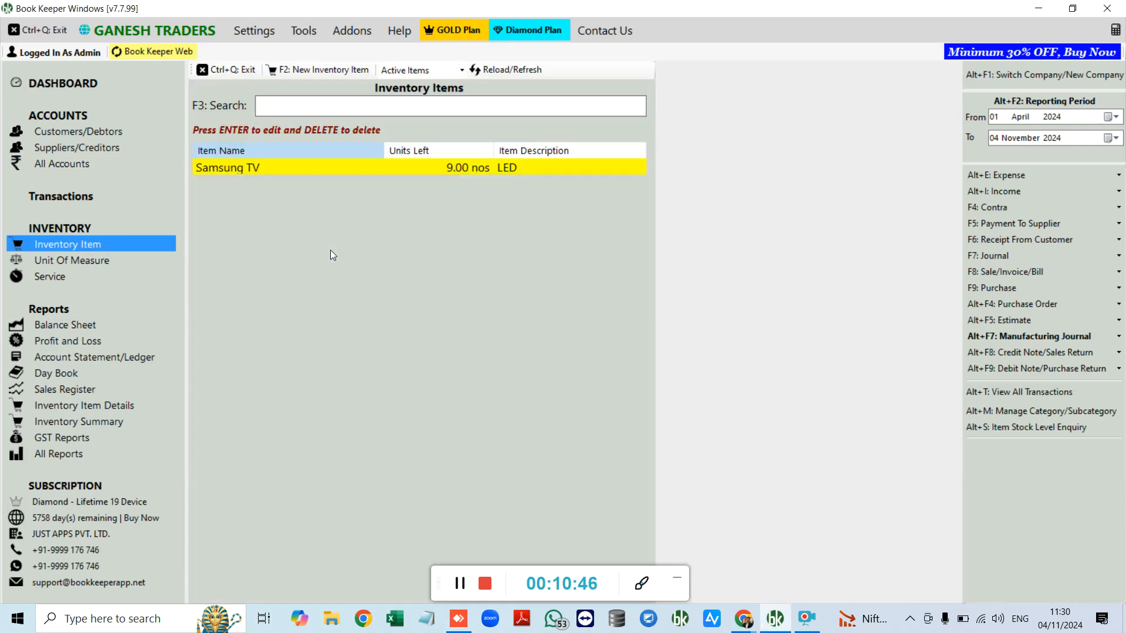
Step: View Samsung TV details with profits shown: stock 10 to 9, 2,000 gross profit (16.67%)
right_click(353, 171)
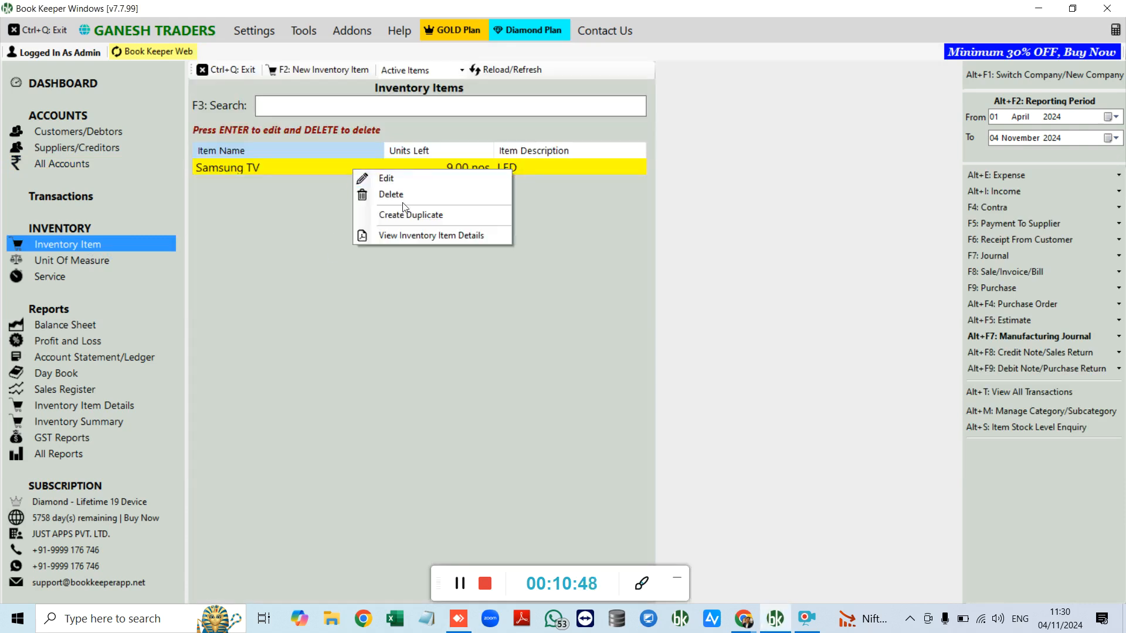
click(403, 237)
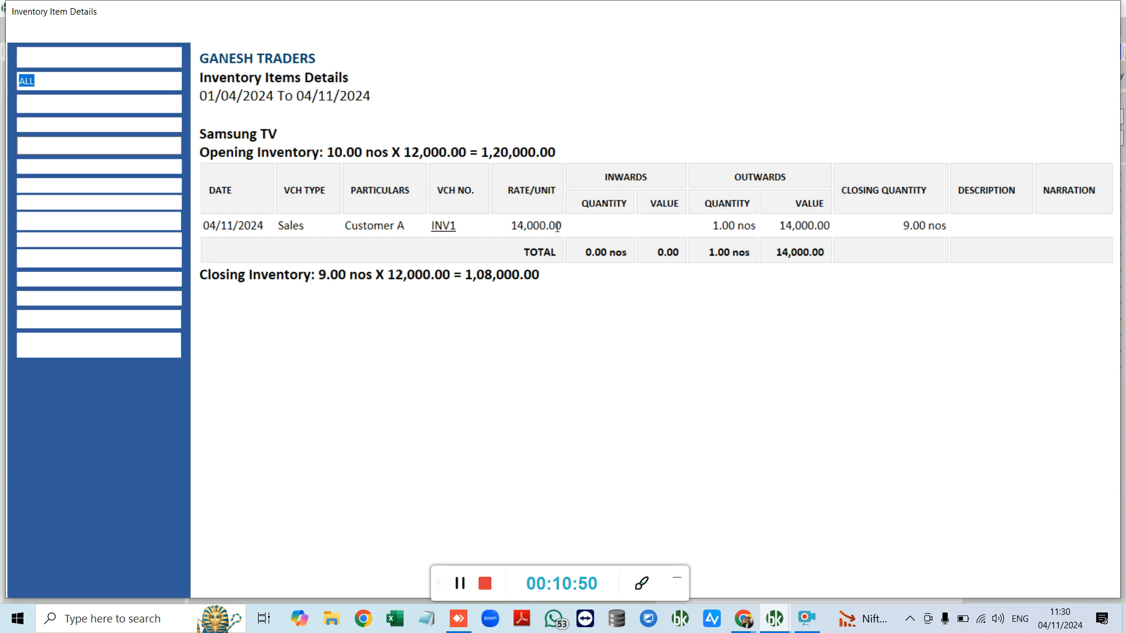
drag(330, 152, 463, 152)
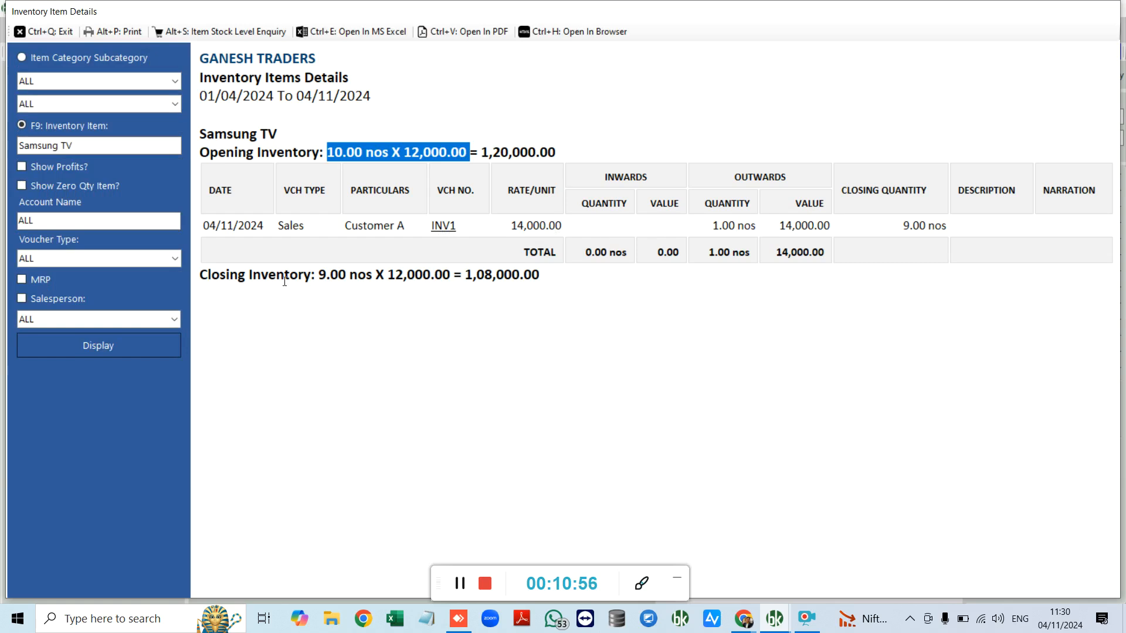
drag(284, 275, 439, 276)
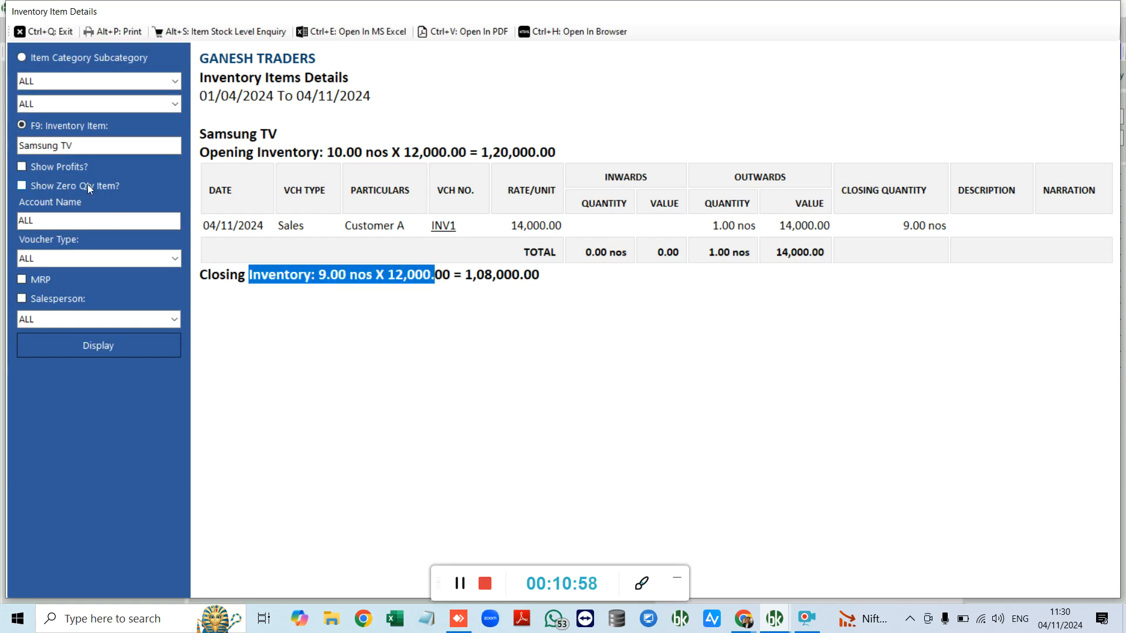
click(59, 167)
click(132, 355)
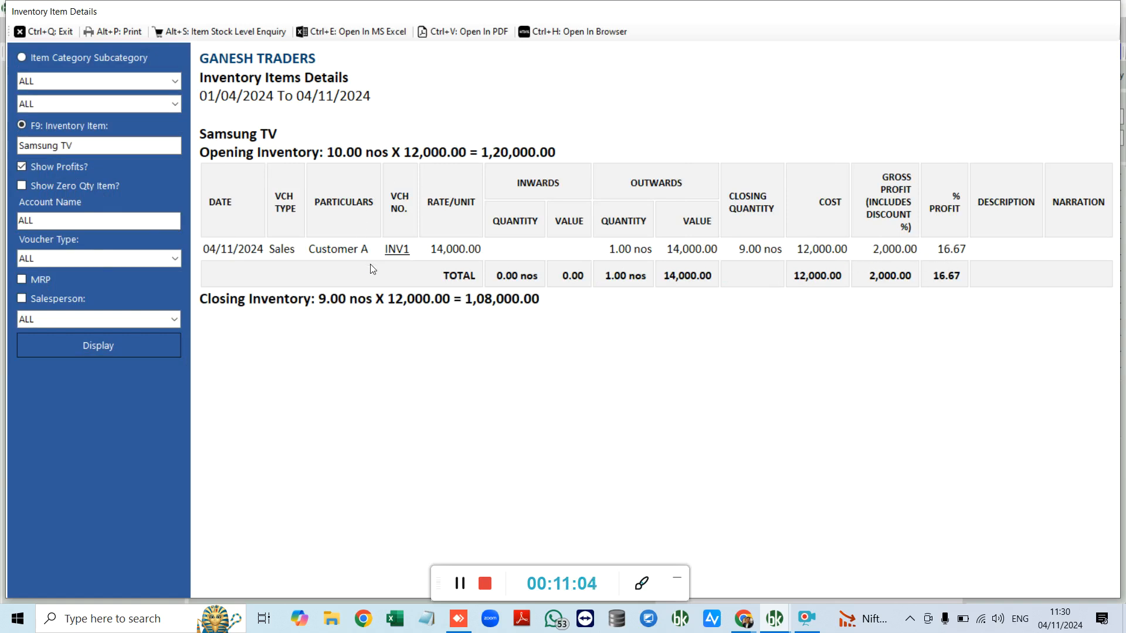
key(ctrl+q)
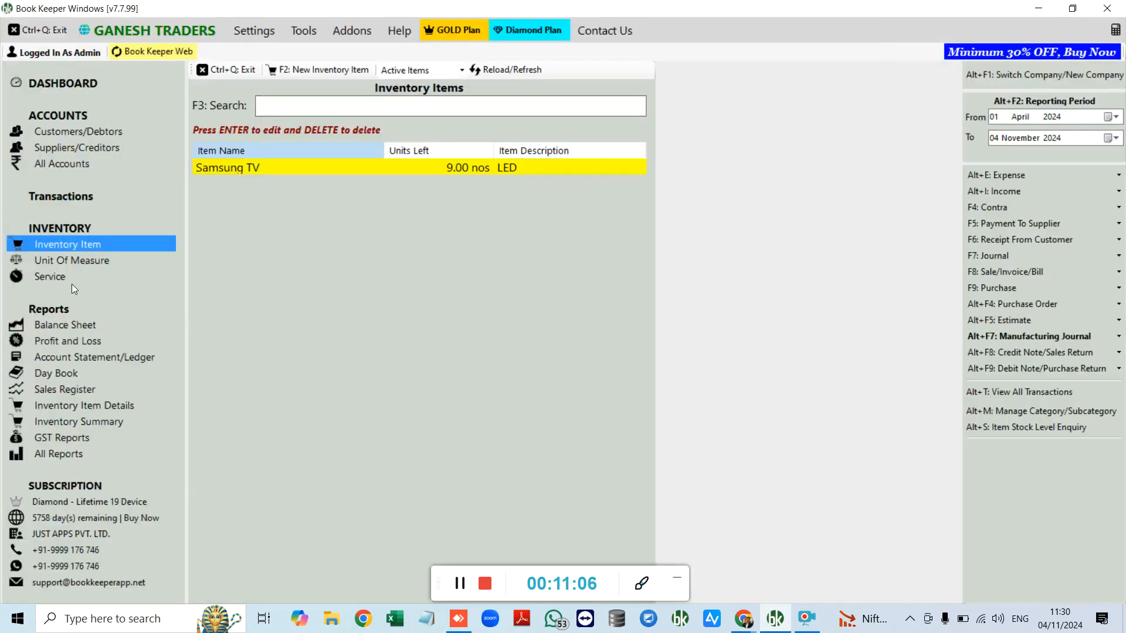
Step: Browse the Reports overview and its list of available reports without changing anything
click(76, 451)
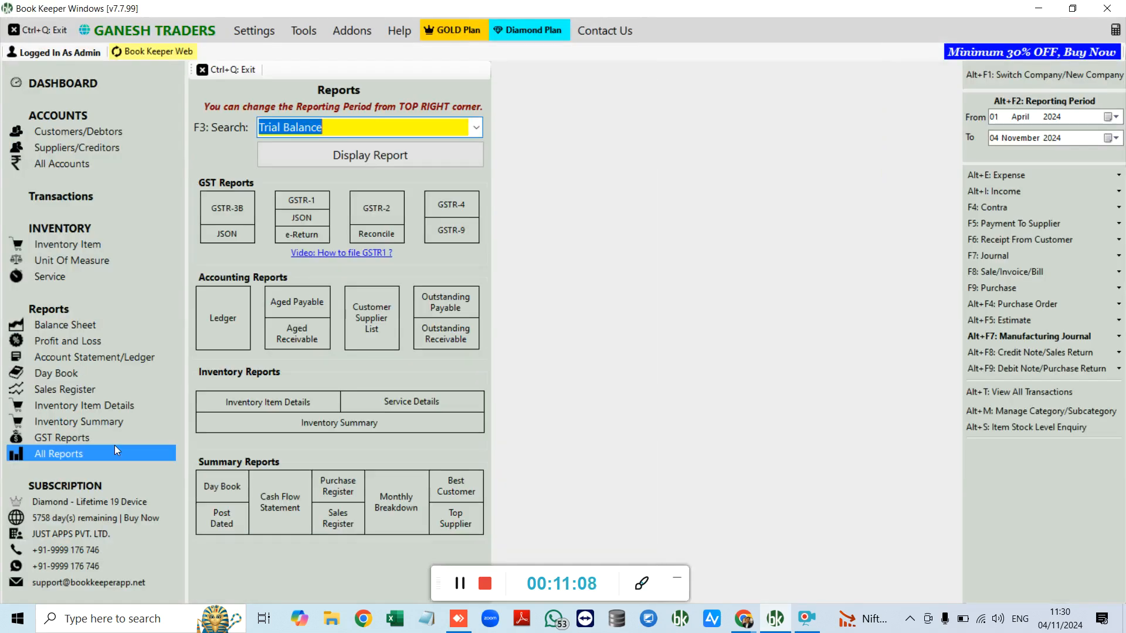
click(476, 128)
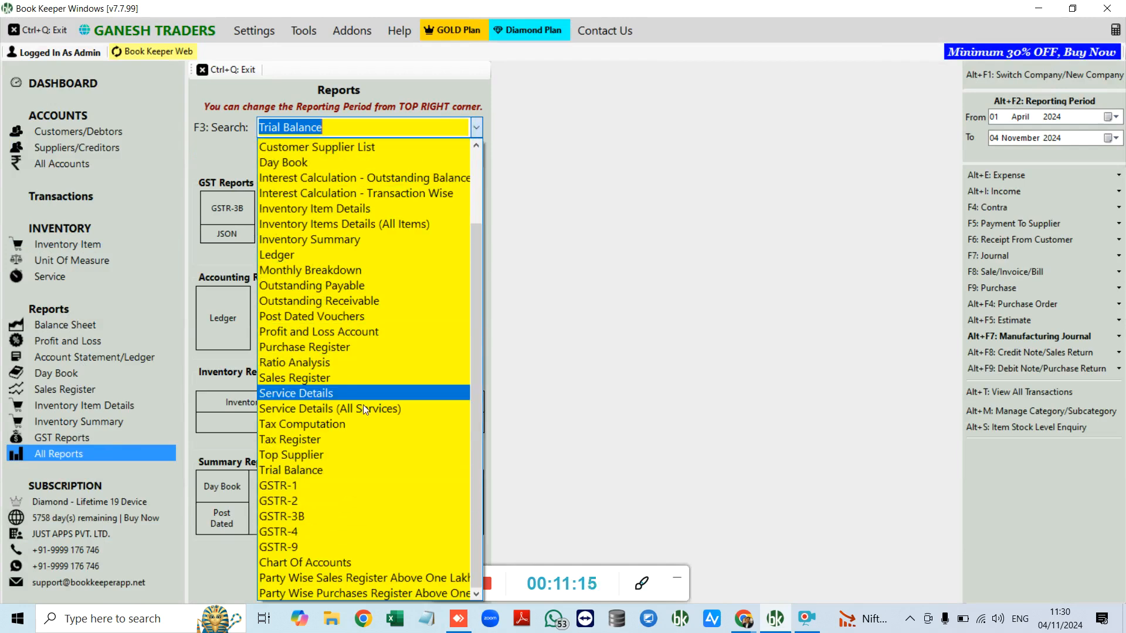
scroll(366, 330, up, 2)
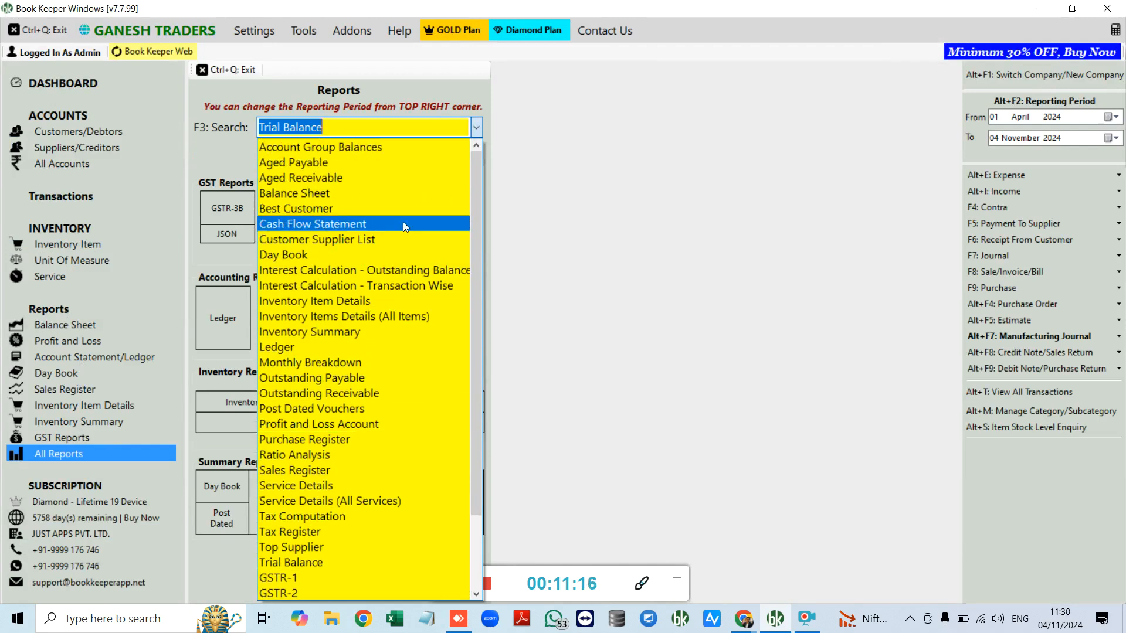
click(520, 310)
Step: Display Customer A's ledger with item details, closing at INR4,680.00, then close it
click(102, 357)
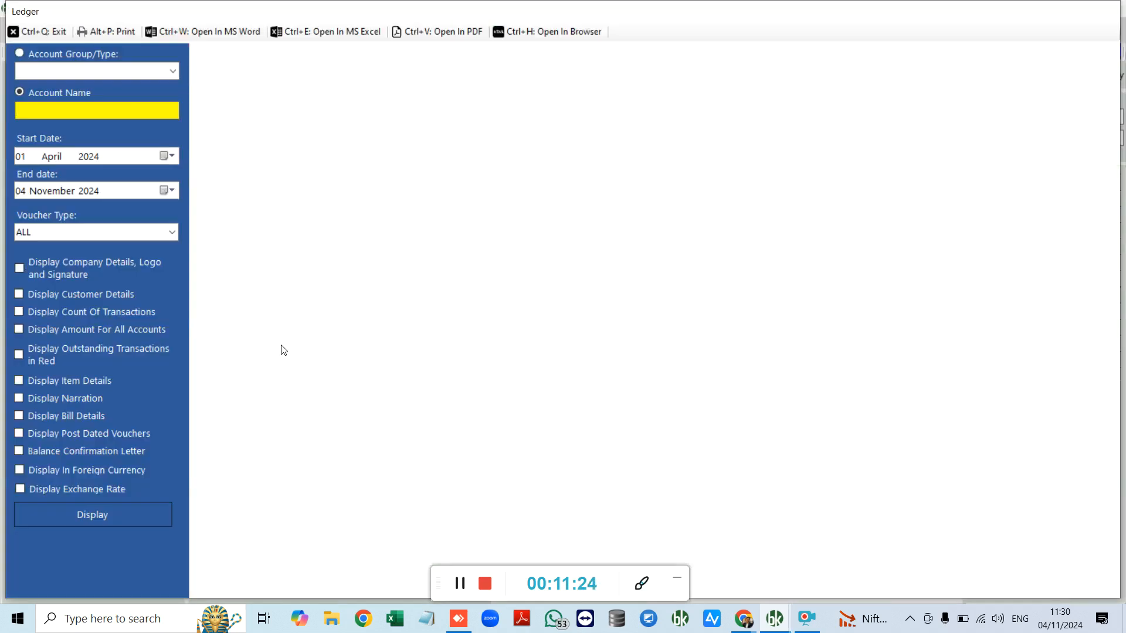
text(cu)
key(Return)
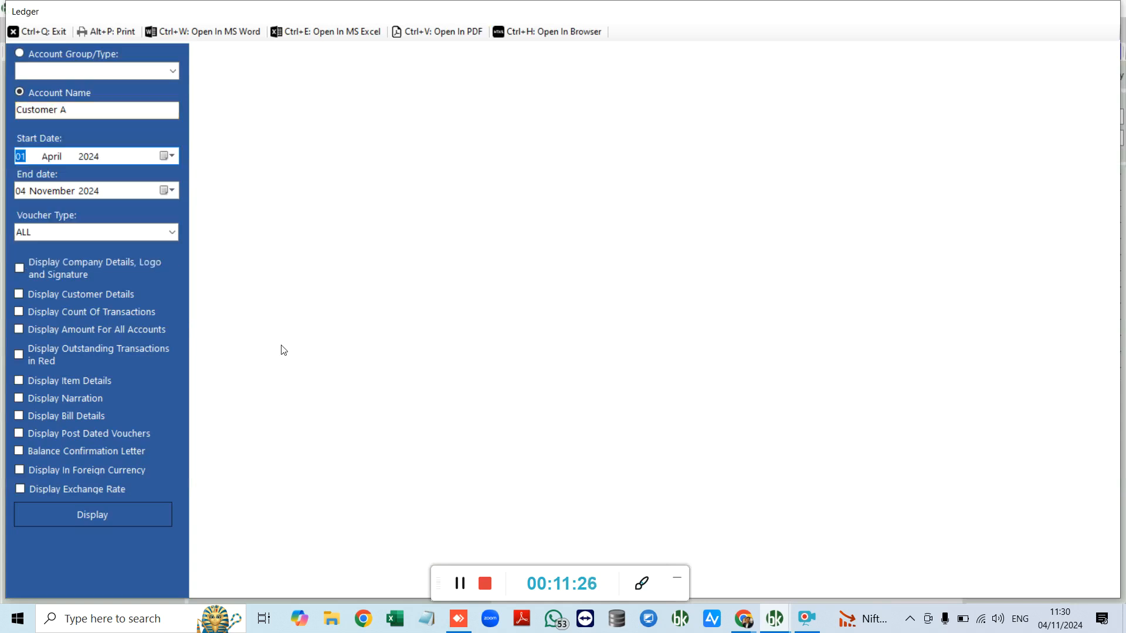
click(83, 515)
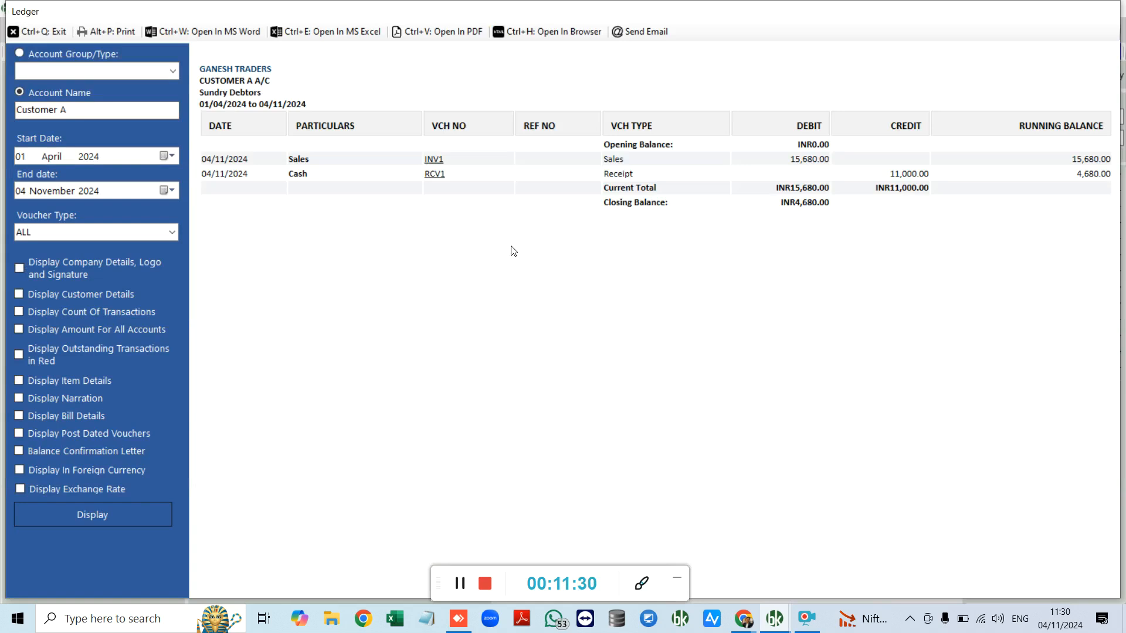
scroll(513, 251, up, 1)
click(69, 379)
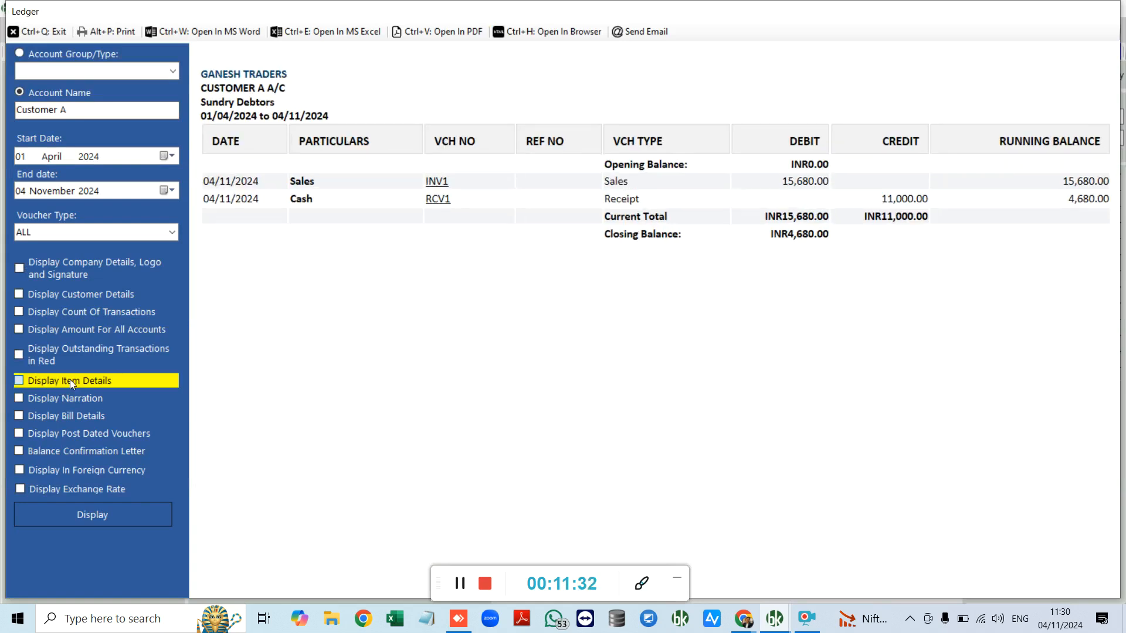
click(93, 514)
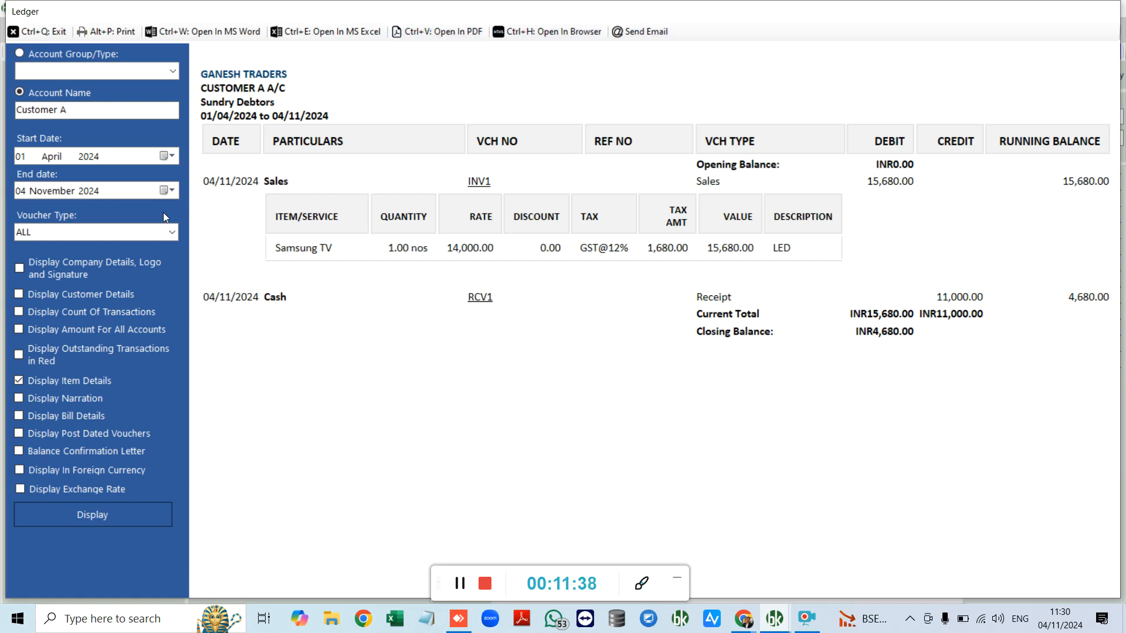
key(ctrl+q)
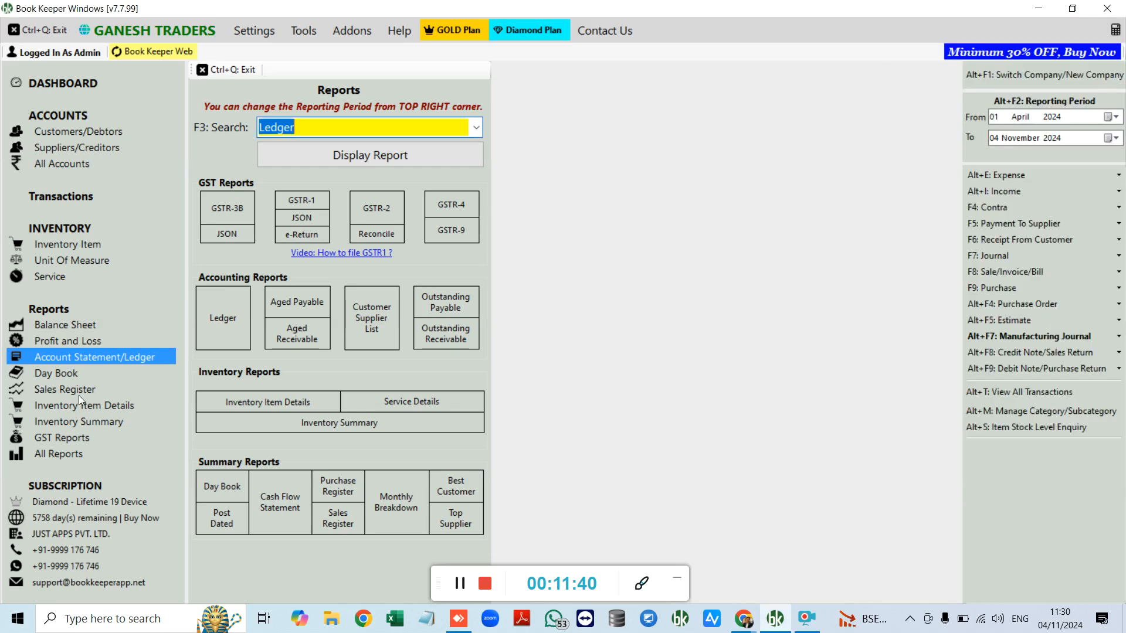
Step: Review the Day Book, then the maximized Sales Register showing INV1's 2,000.00 gross profit
click(70, 373)
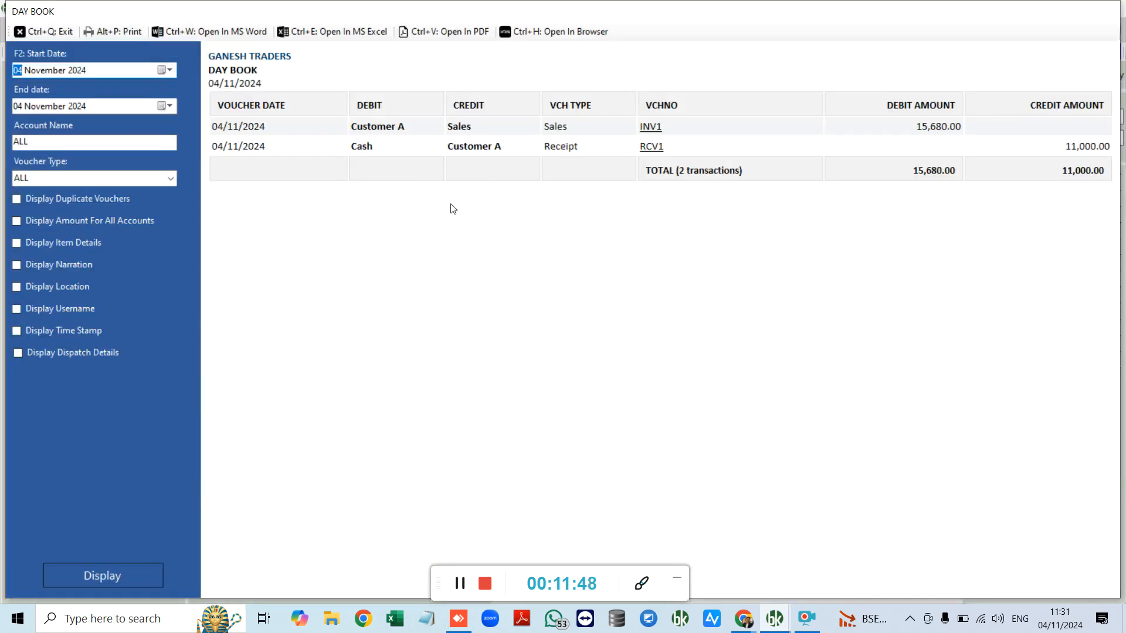
key(ctrl+q)
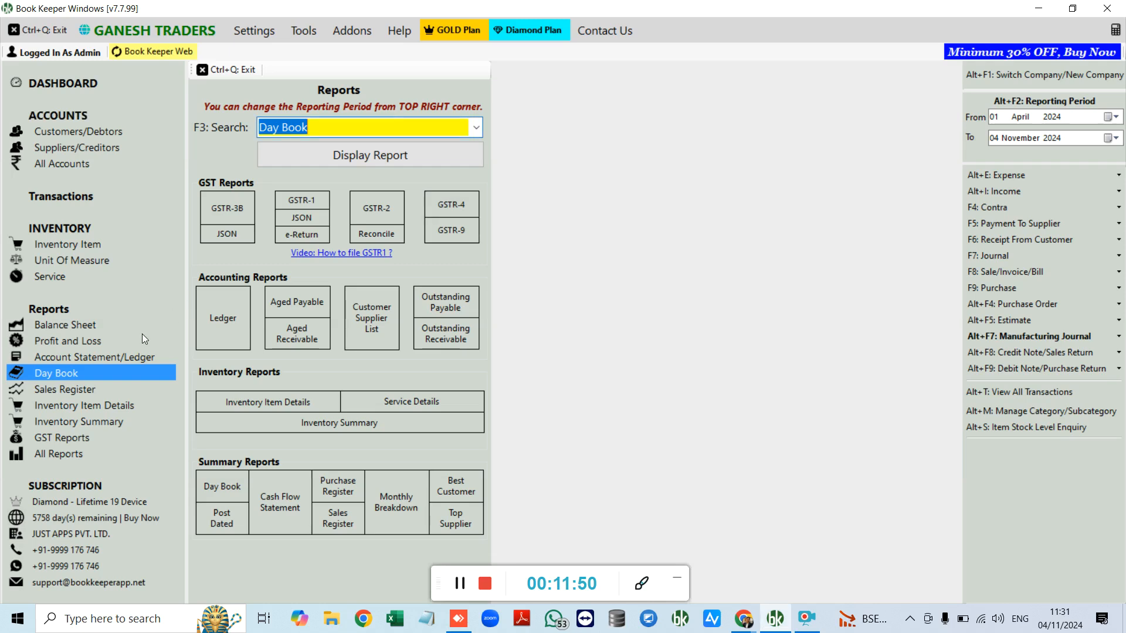
click(71, 392)
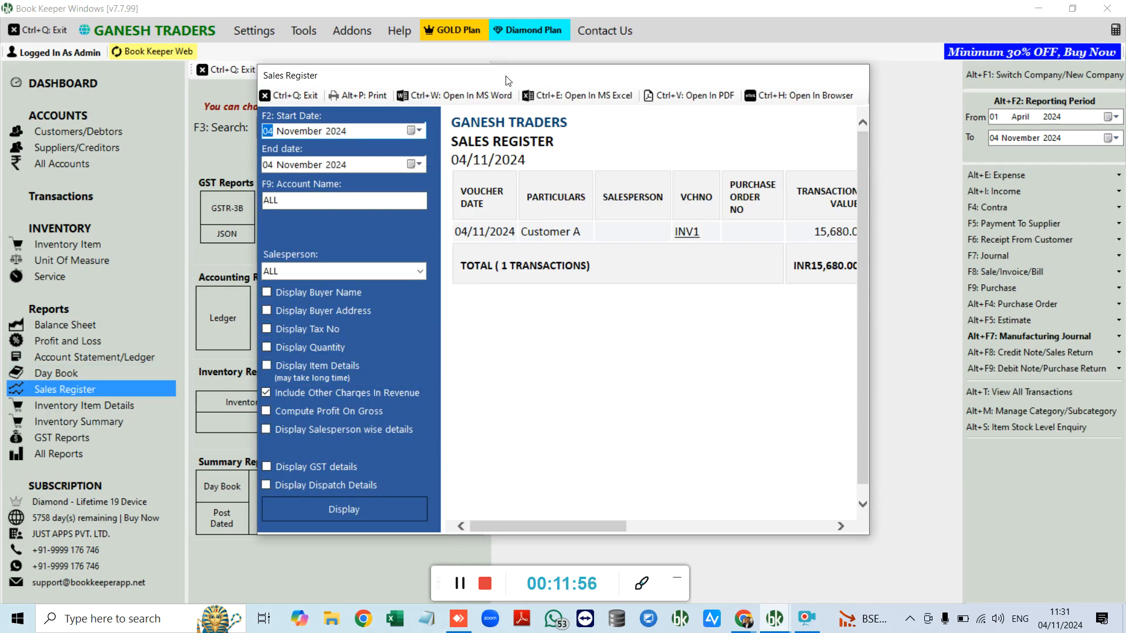
double_click(508, 80)
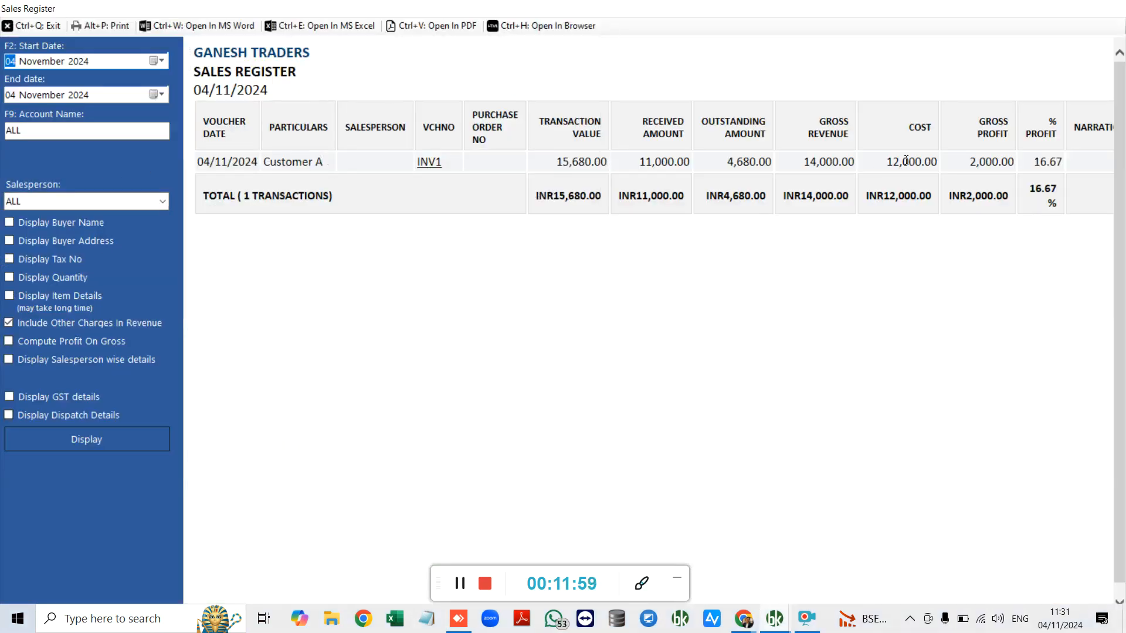
drag(885, 168, 1041, 167)
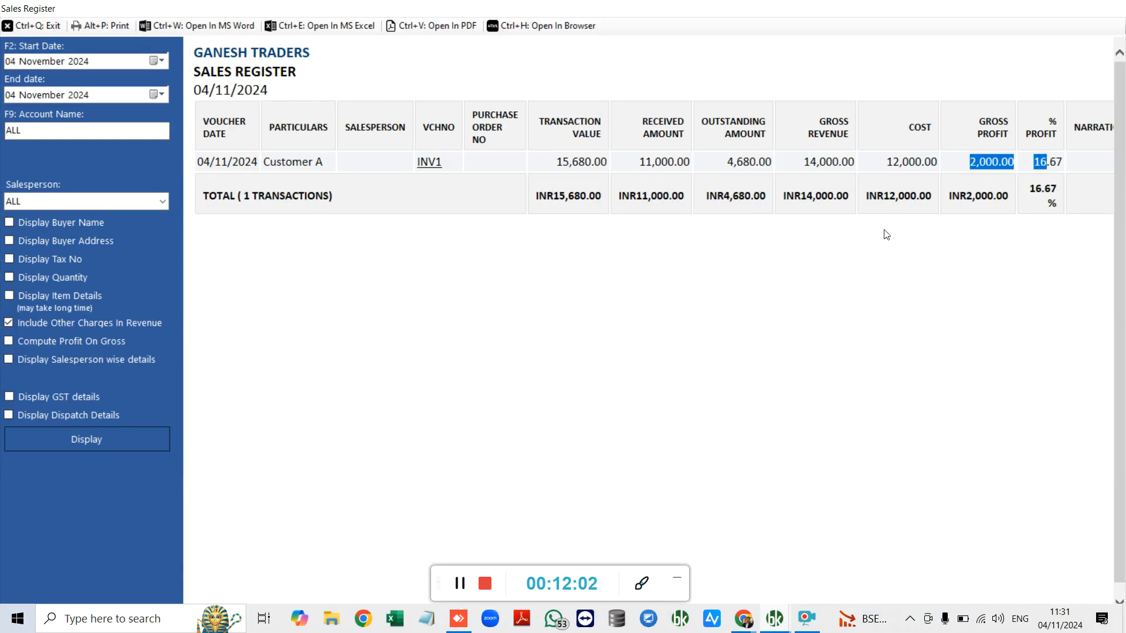
Step: Close the Sales Register and bring up Subscription Login from Settings
key(ctrl+q)
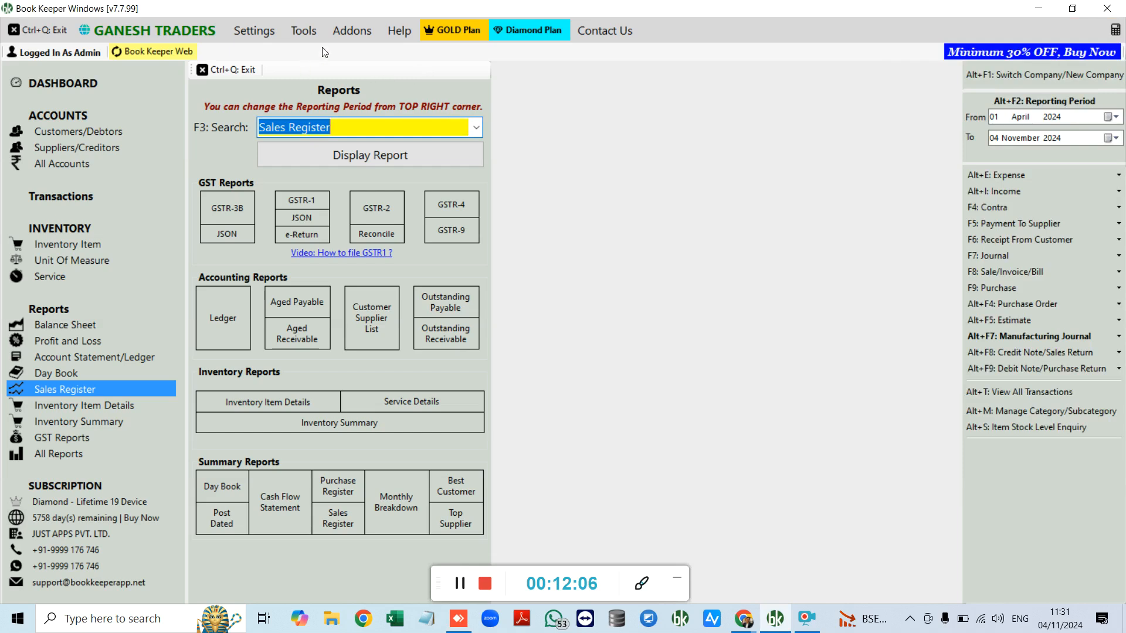
click(255, 33)
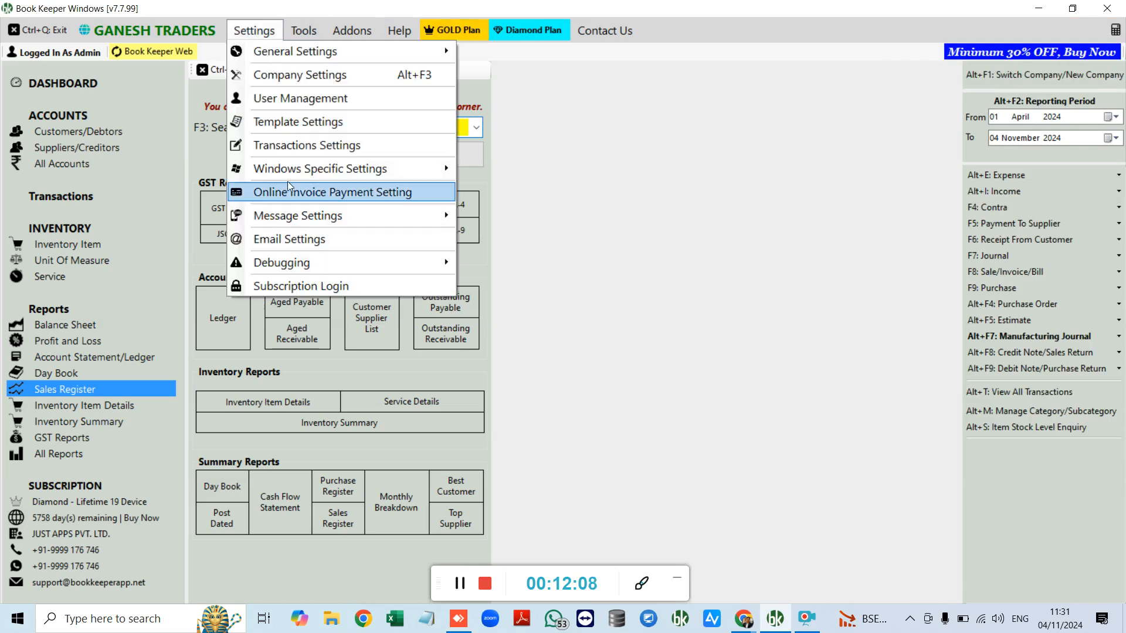
click(309, 285)
Step: Go online via Buy Subscription and browse the Plans & Pricing page
click(562, 232)
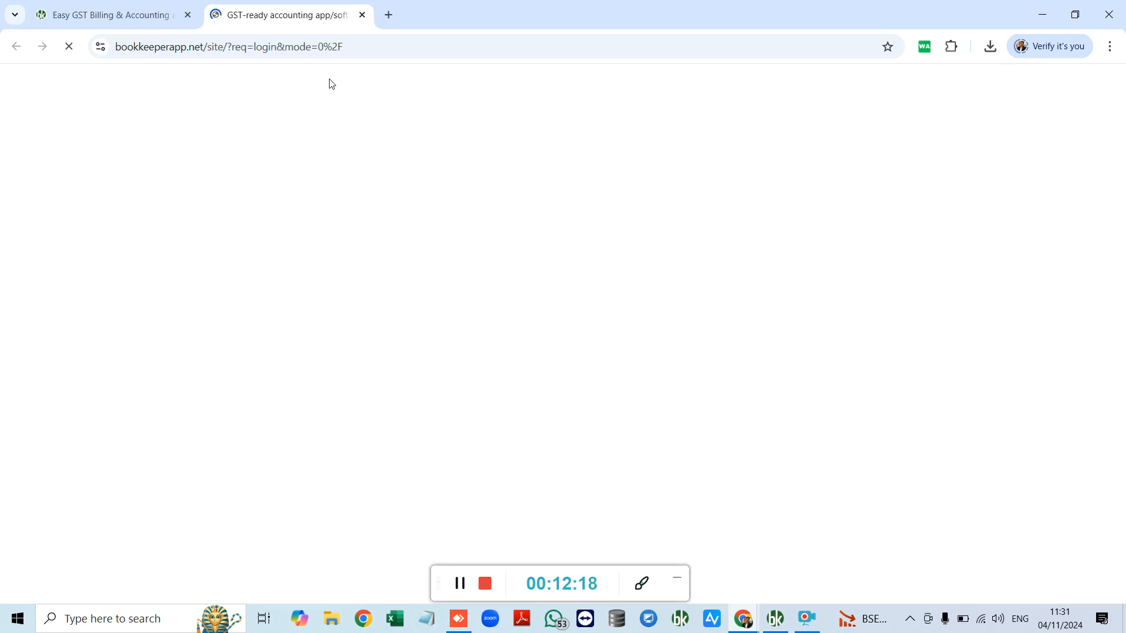
click(461, 586)
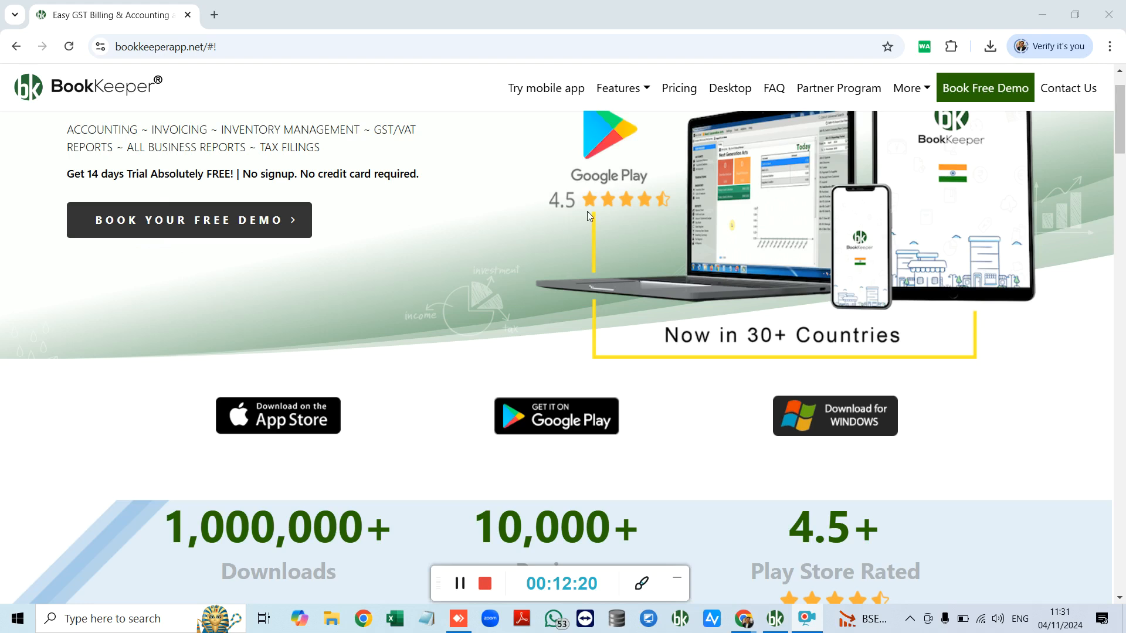
click(679, 91)
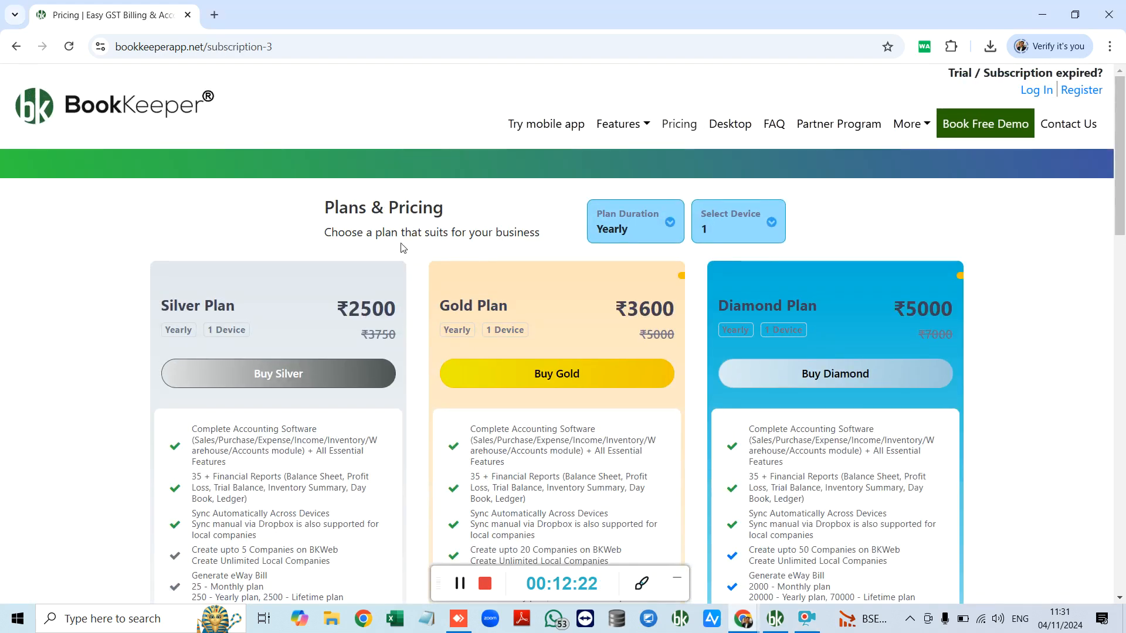
scroll(410, 370, down, 5)
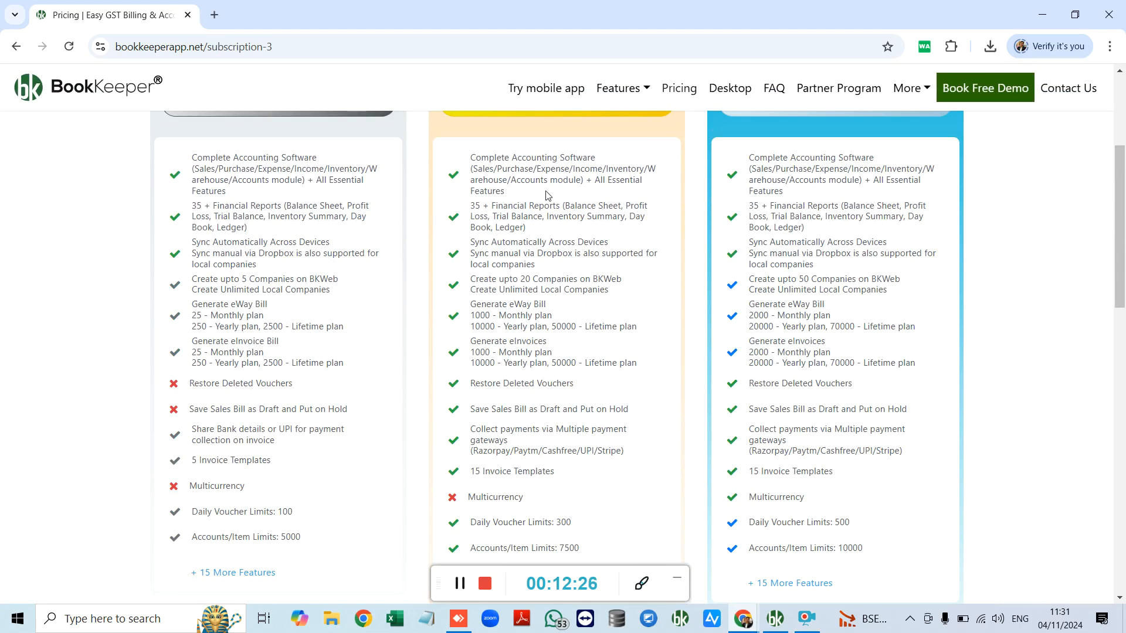
scroll(586, 223, down, 1)
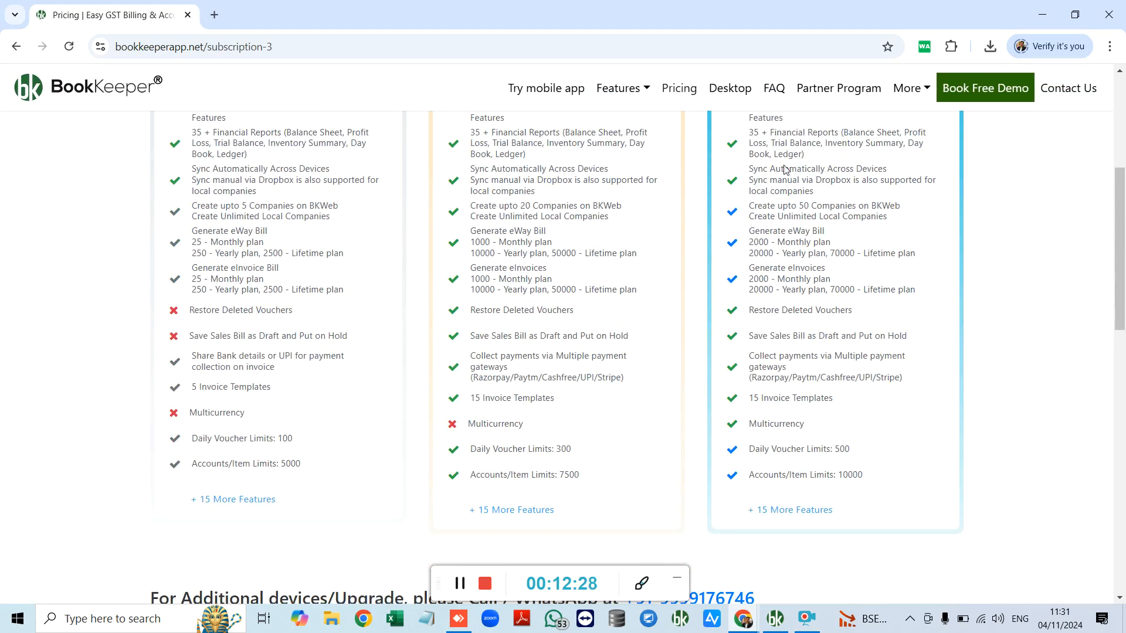
scroll(785, 168, up, 1)
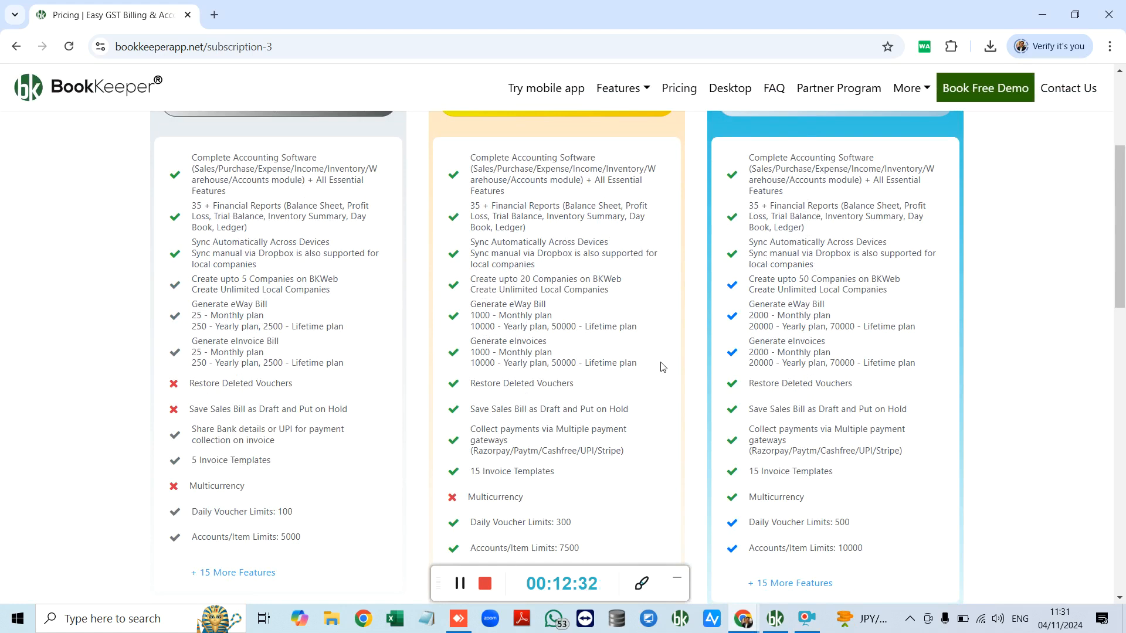
scroll(639, 346, up, 1)
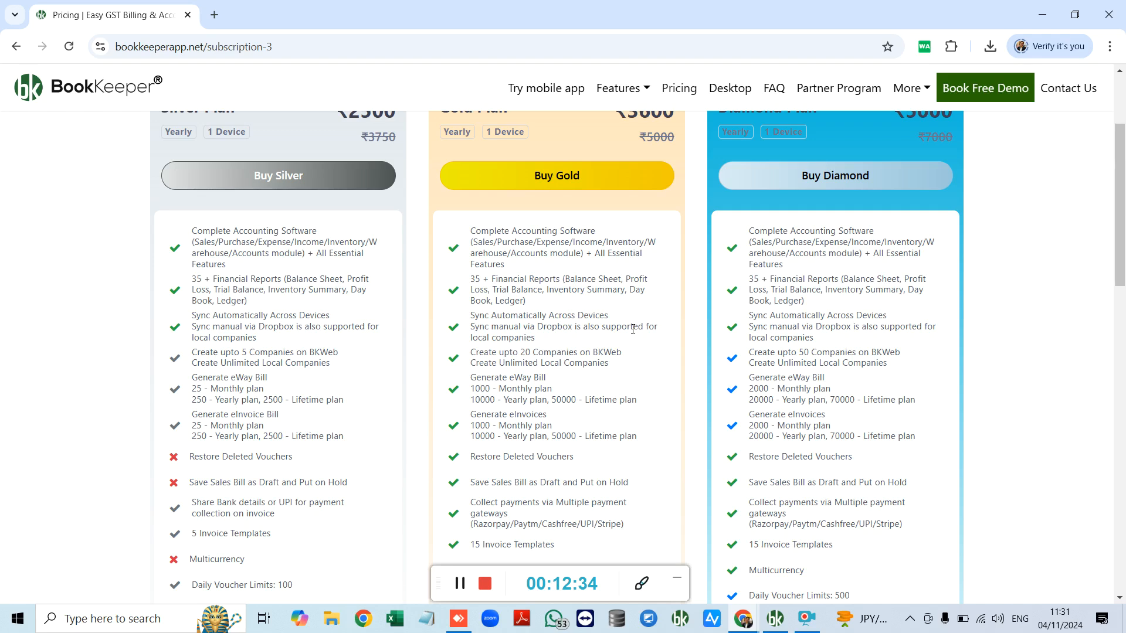
scroll(634, 330, up, 3)
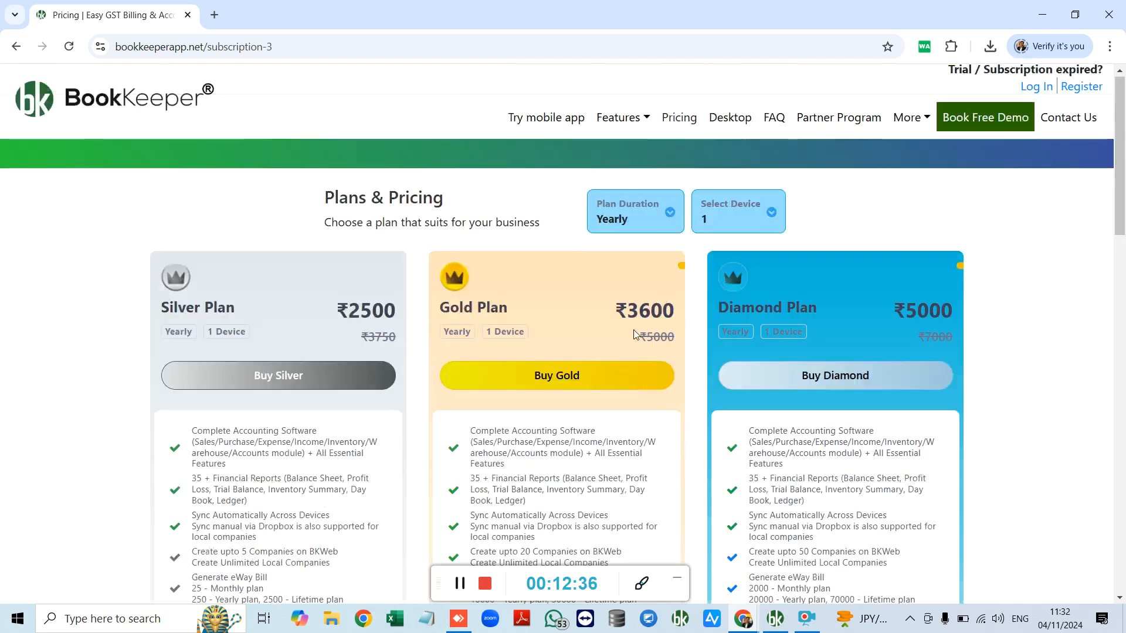
Step: Check the plan options, keeping Yearly duration and 1 device
click(638, 224)
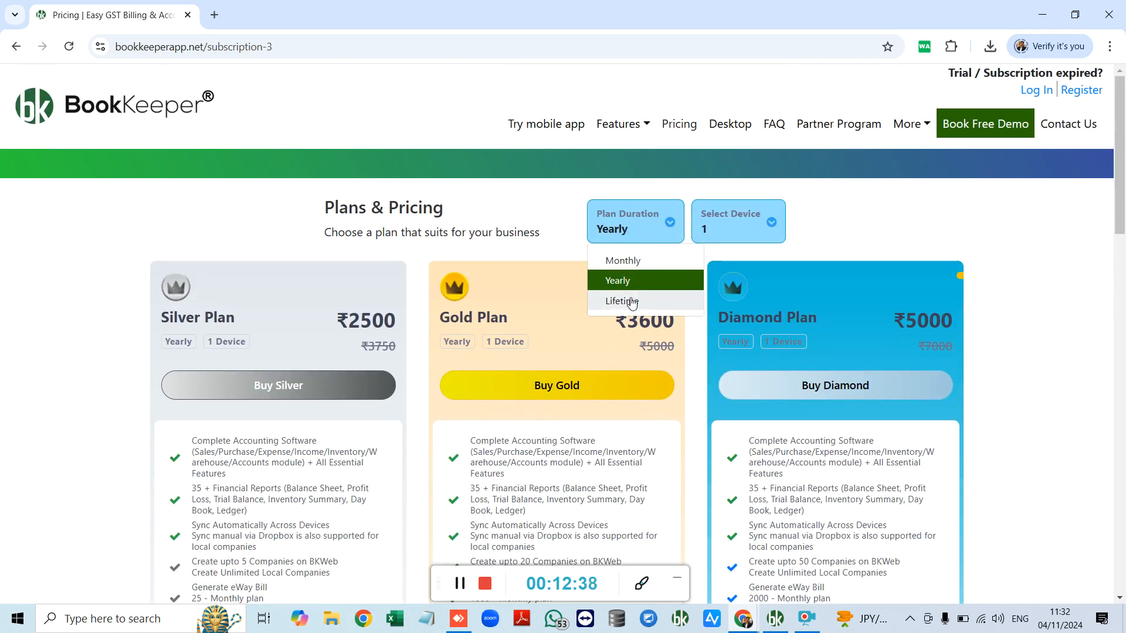
click(719, 234)
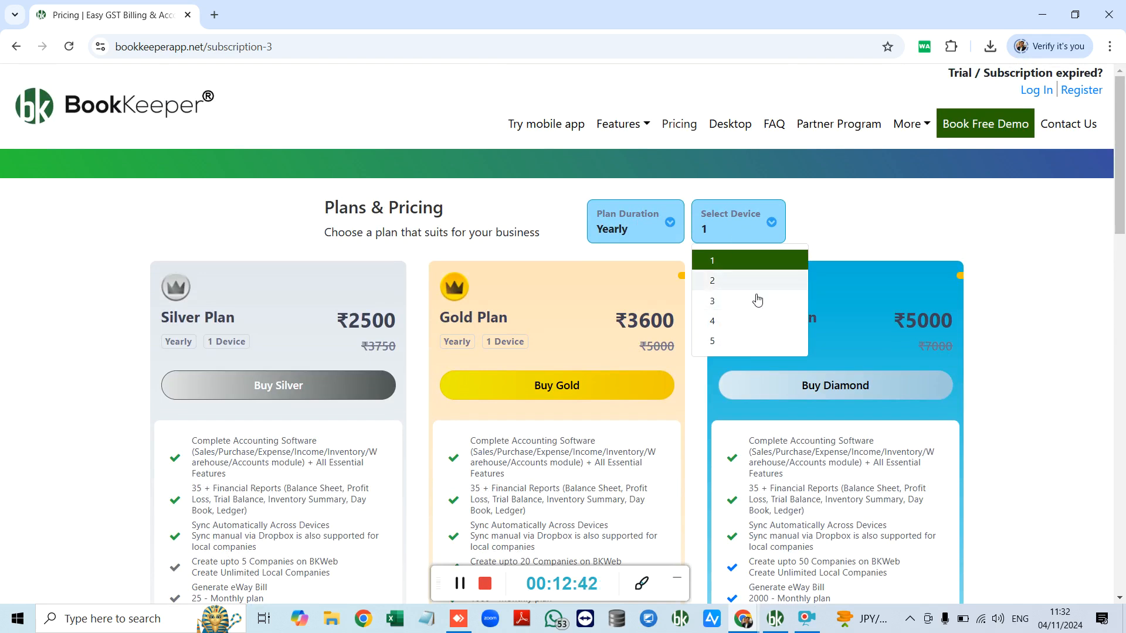
click(860, 233)
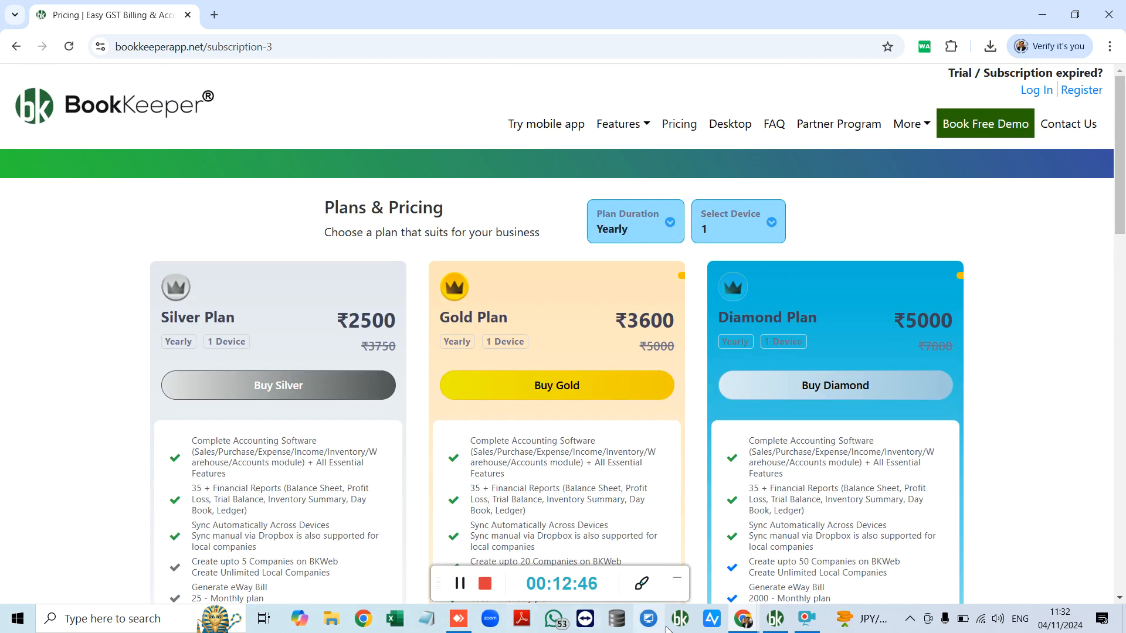
Step: Return to the desktop app, dismiss the login dialog, and show Contact Us > Book Keeper Team details
mouse_move(774, 623)
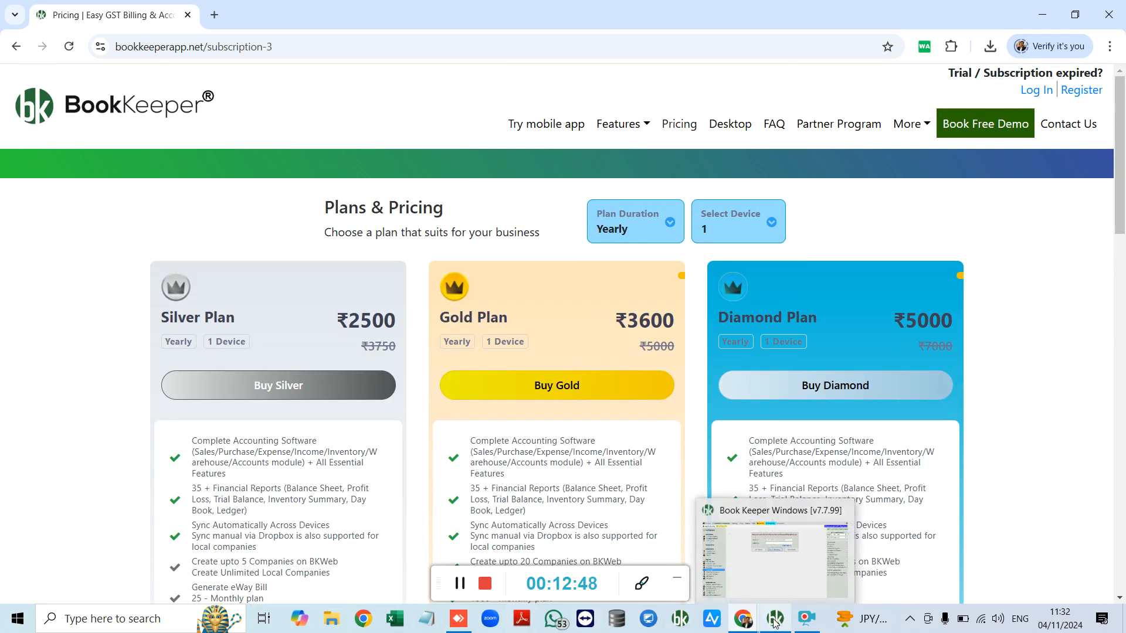
click(773, 571)
click(433, 234)
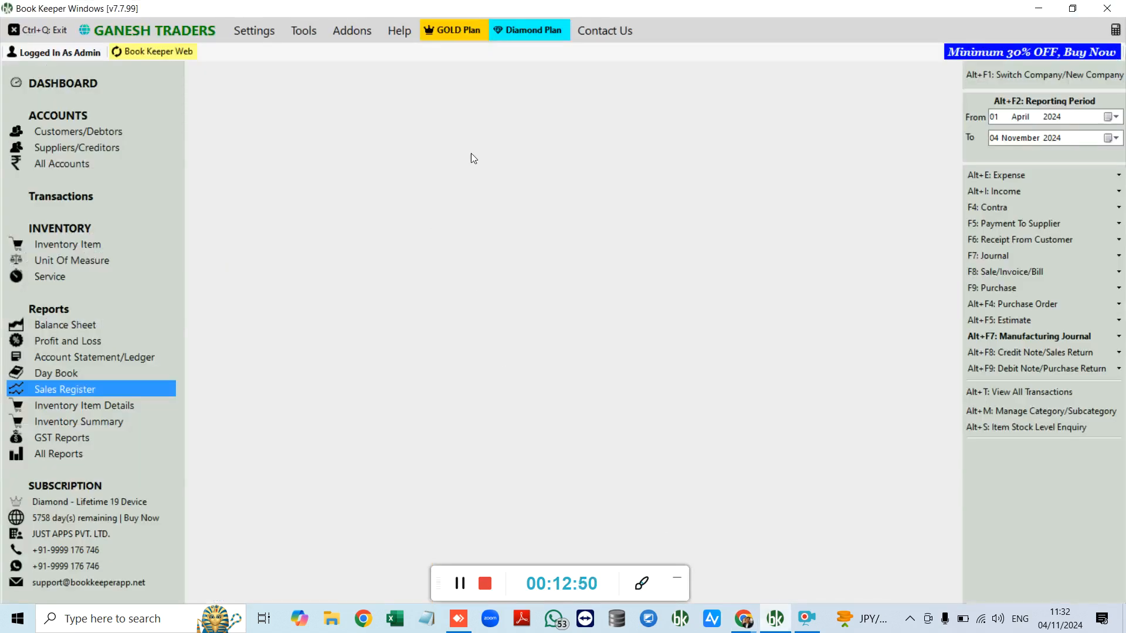
click(612, 34)
mouse_move(616, 48)
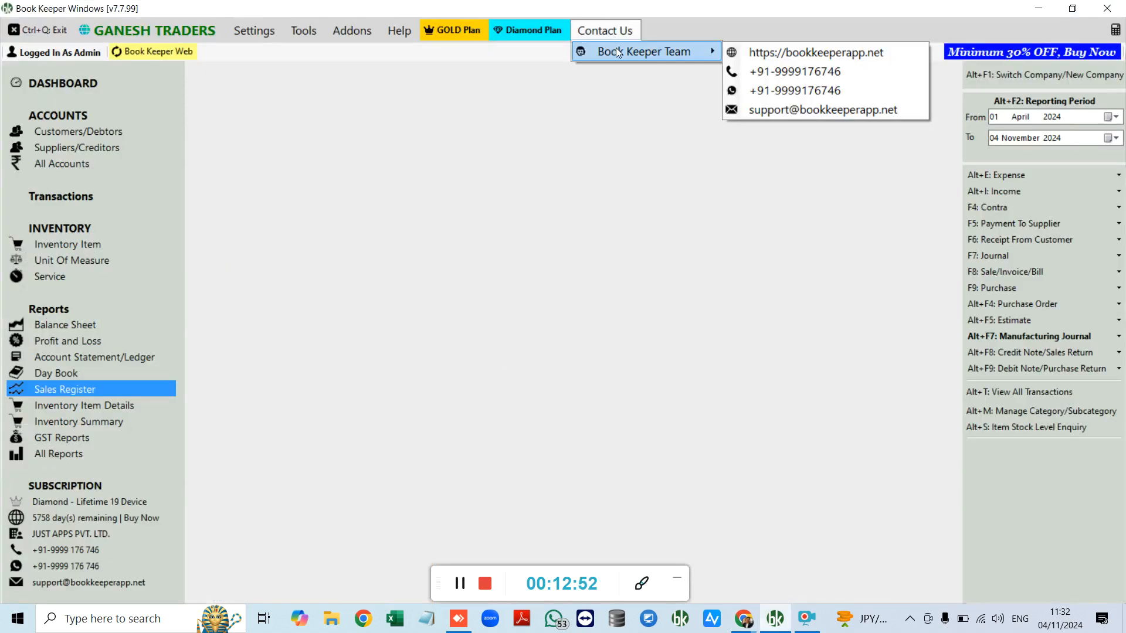